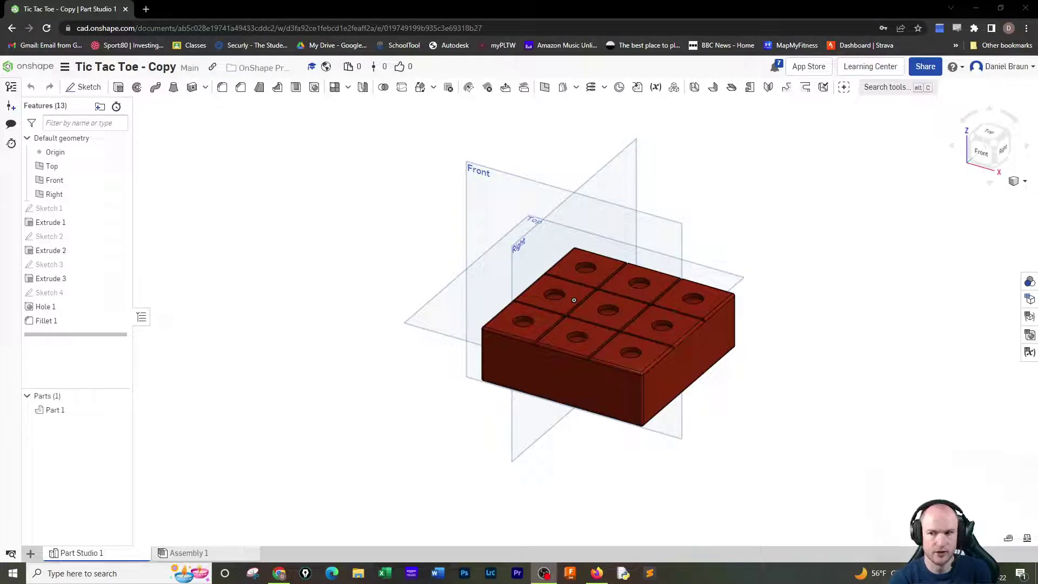
# Open the Create Drawing dialog for the Tic Tac Toe part from the + menu.
pyautogui.click(30, 553)
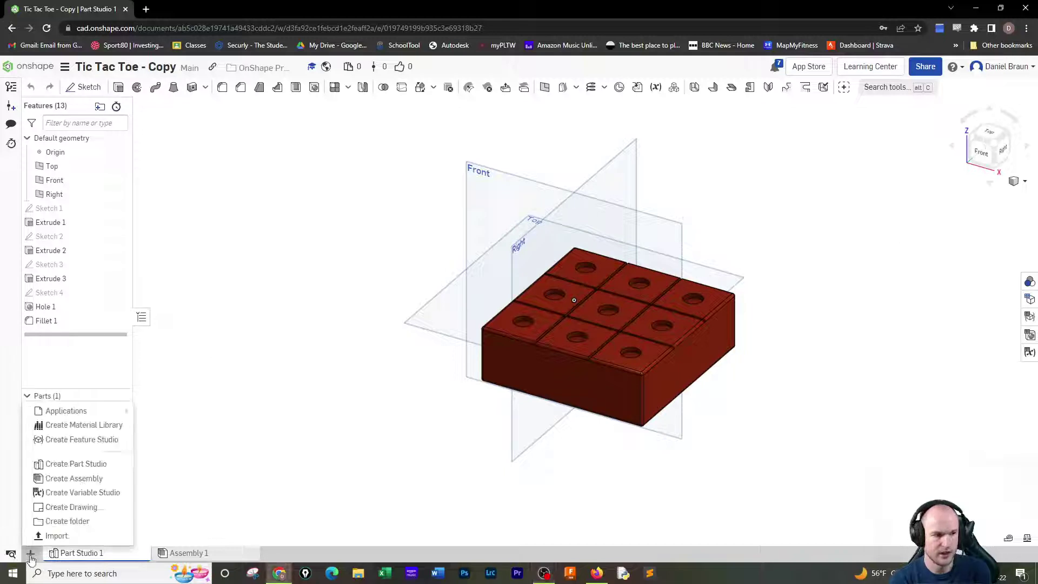
pyautogui.click(104, 507)
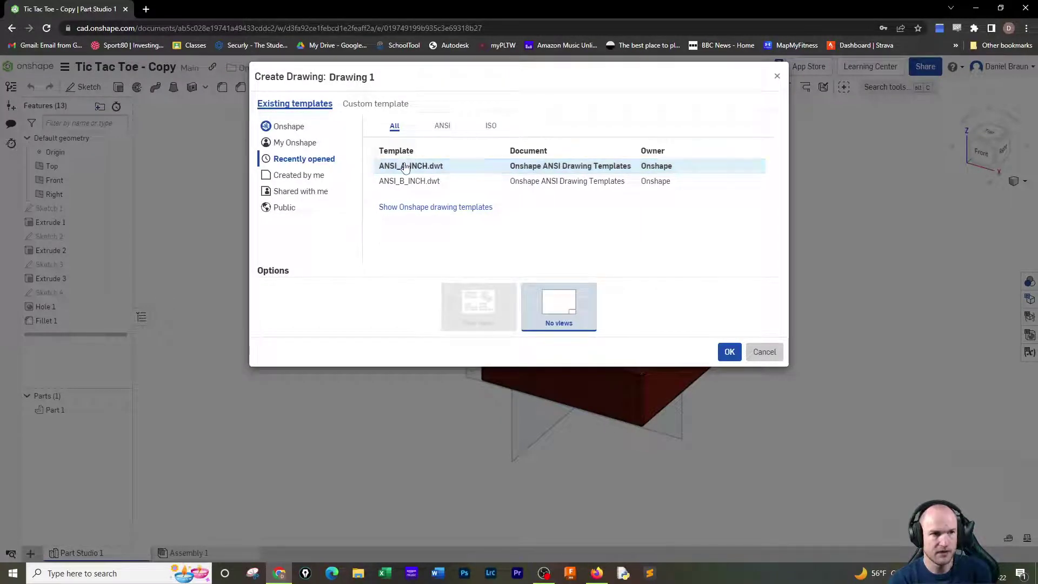
# Create Drawing 1 from the ANSI_A_INCH.dwt template.
pyautogui.doubleClick(460, 176)
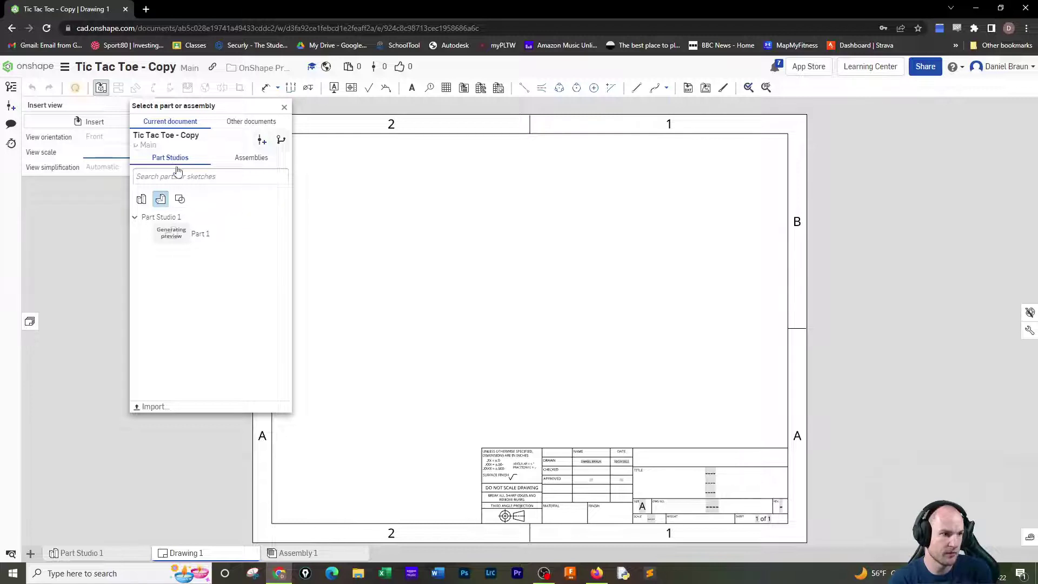
# Insert a Top view of Part 1 at 1:2 scale, left of the sheet centre.
pyautogui.click(200, 234)
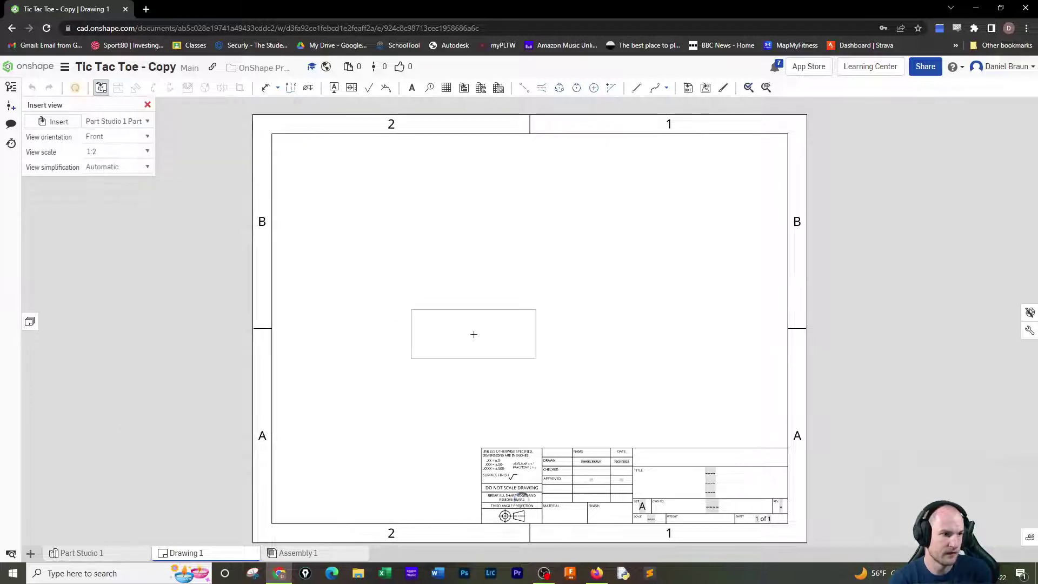
pyautogui.click(133, 142)
pyautogui.click(134, 150)
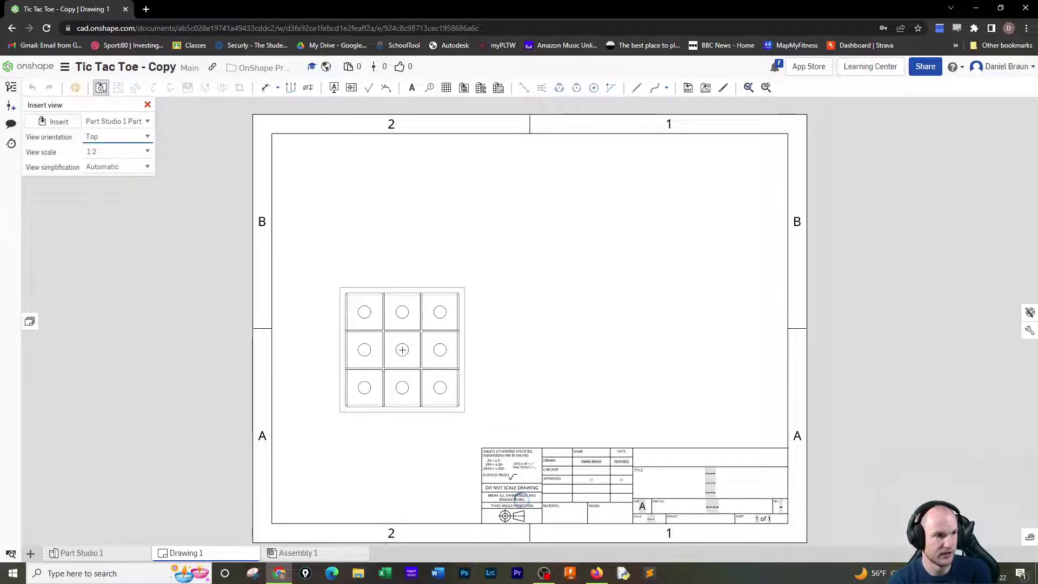
pyautogui.click(402, 350)
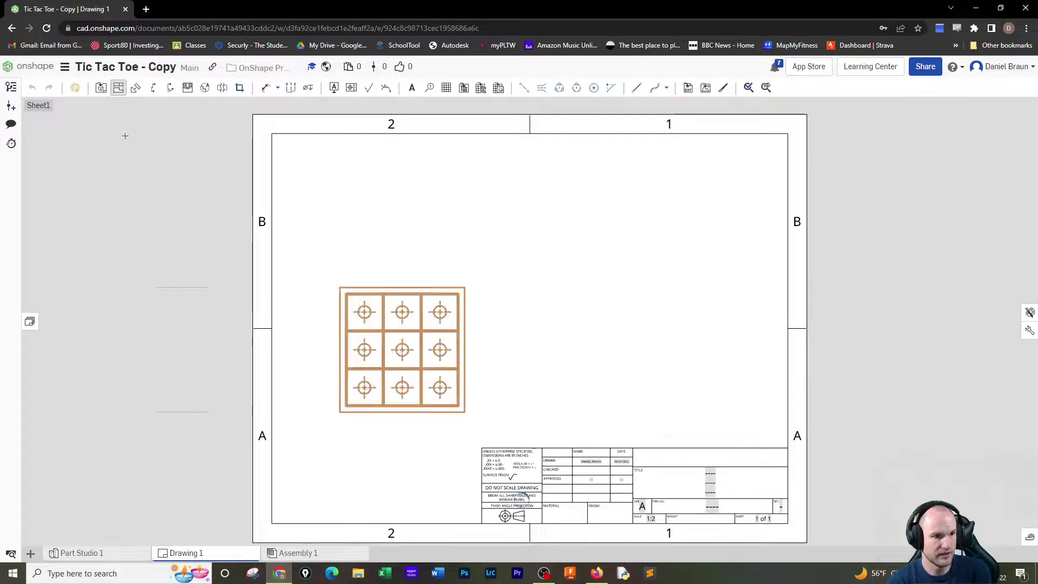
# Cancel the extra inserted view and project a view above the grid view.
pyautogui.click(101, 87)
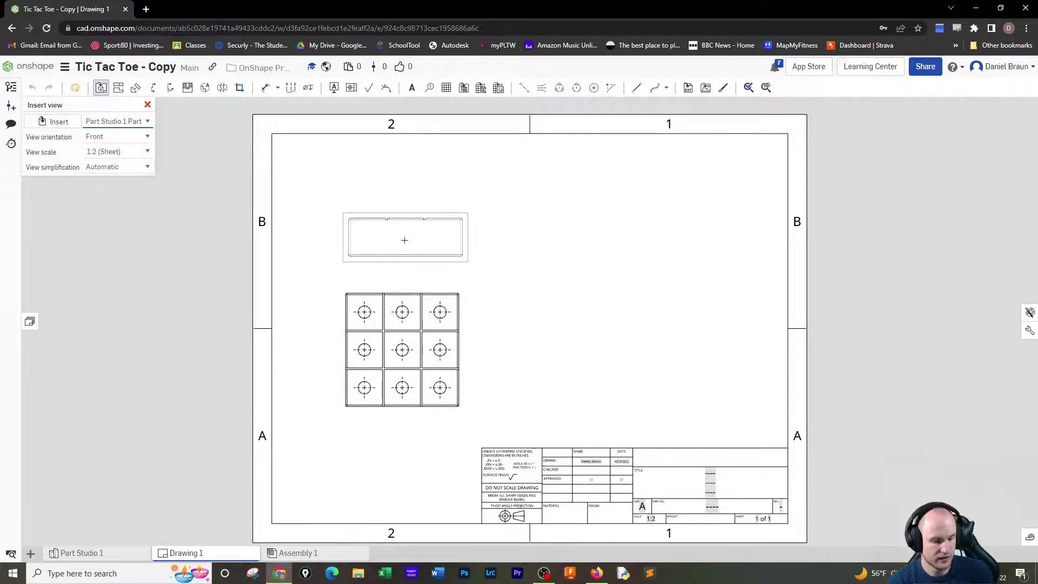
pyautogui.press('Escape')
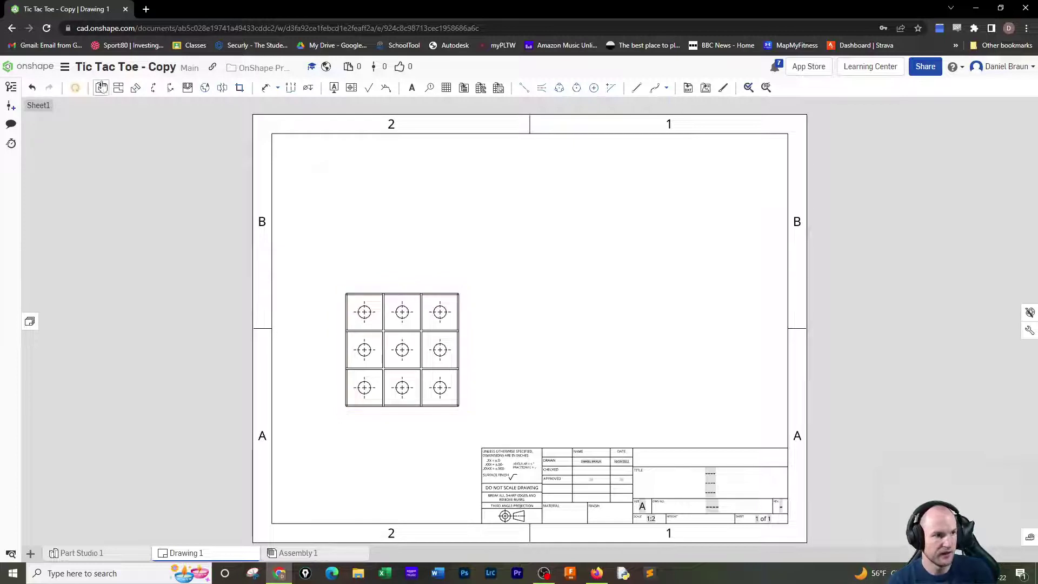
pyautogui.click(119, 88)
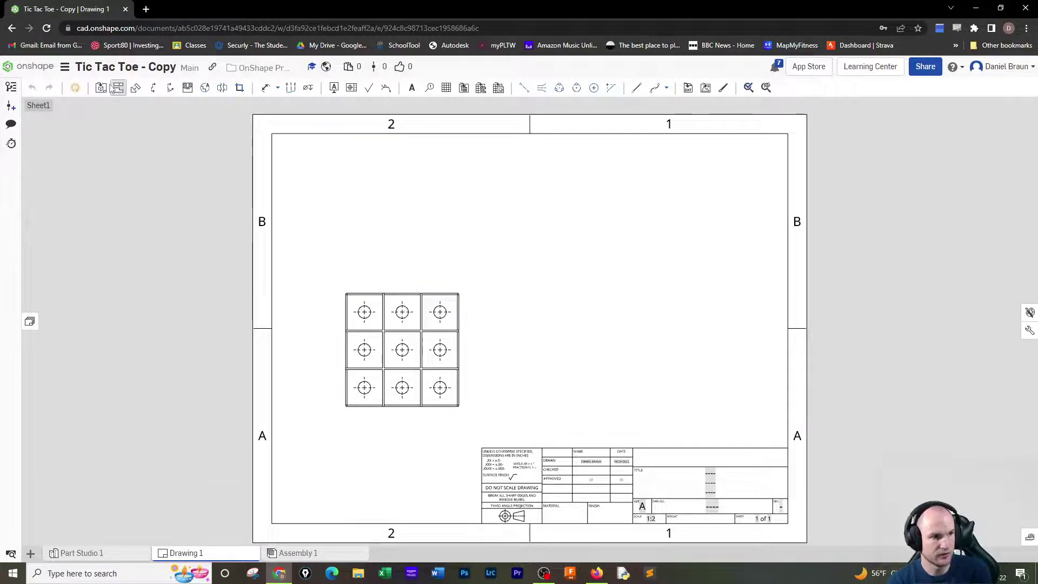
pyautogui.click(435, 354)
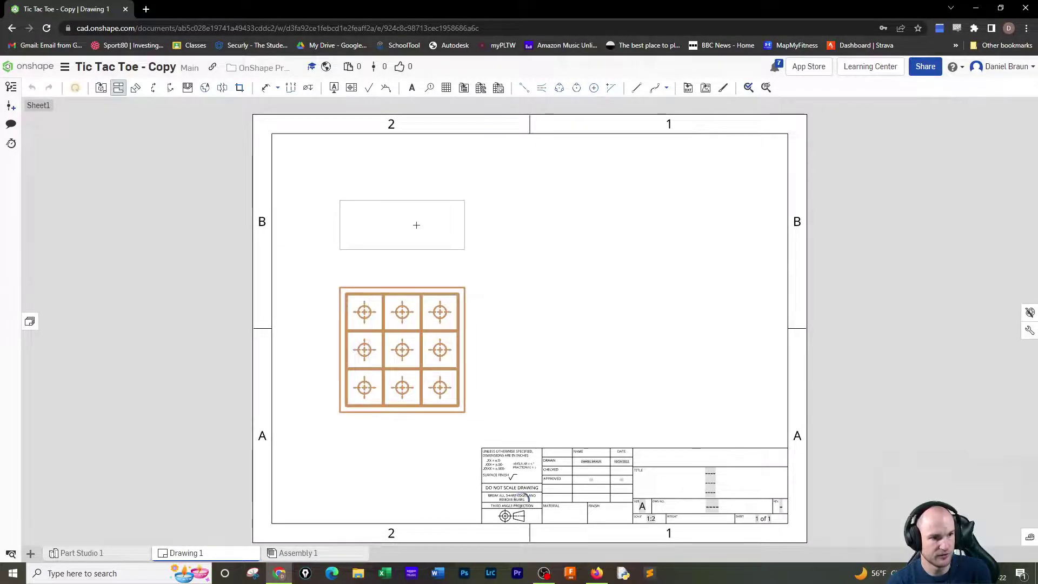
pyautogui.click(416, 224)
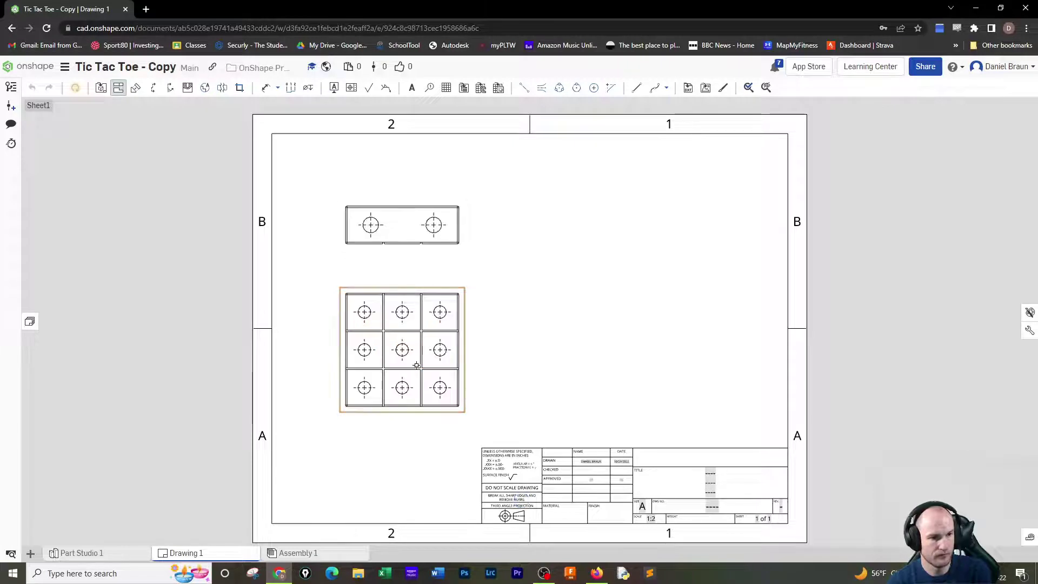
# Project a side view right of the grid view and an isometric view at upper right.
pyautogui.click(416, 366)
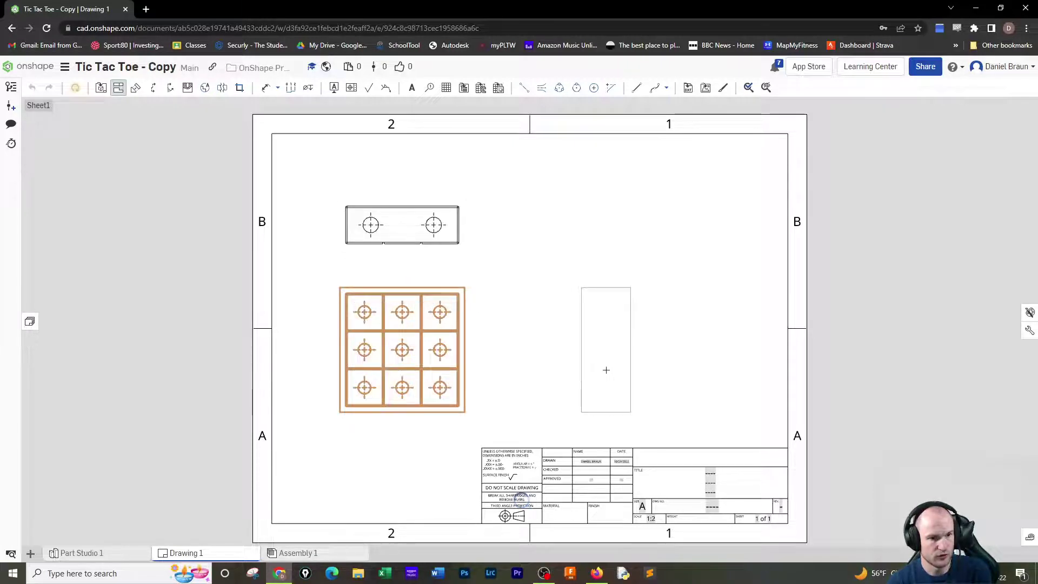
pyautogui.click(605, 350)
pyautogui.click(411, 363)
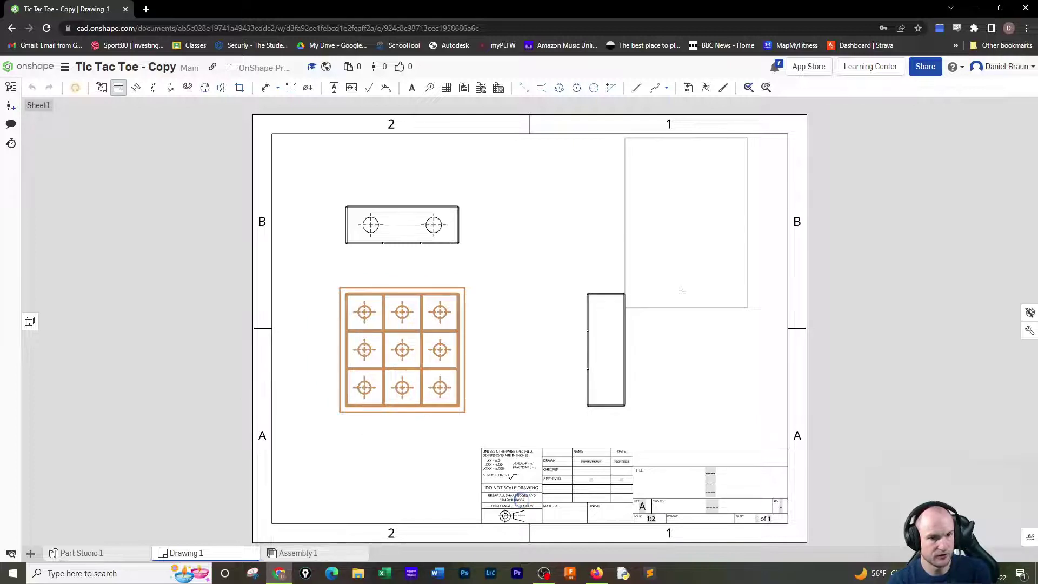
pyautogui.click(679, 406)
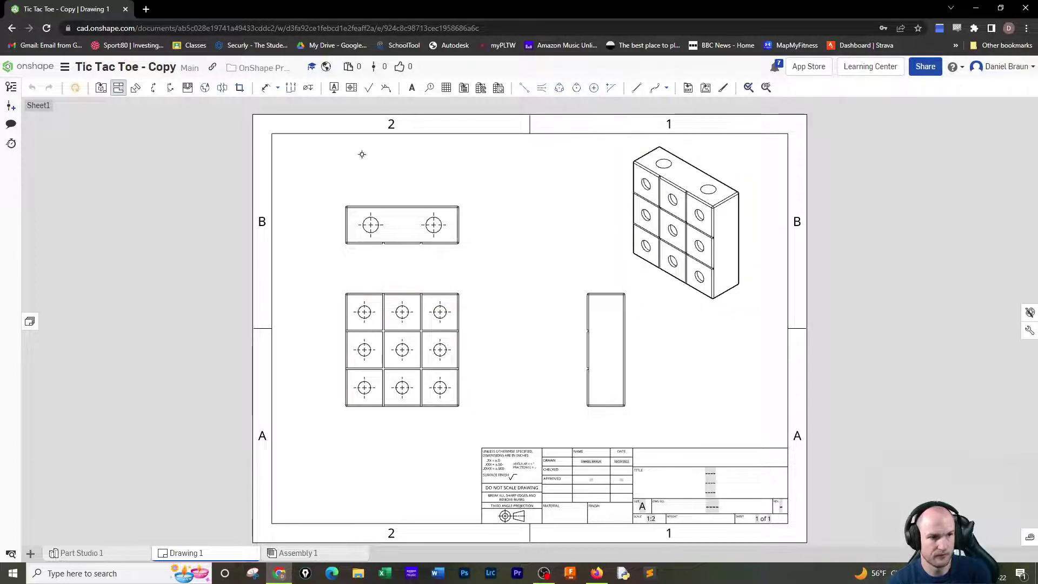
pyautogui.click(118, 91)
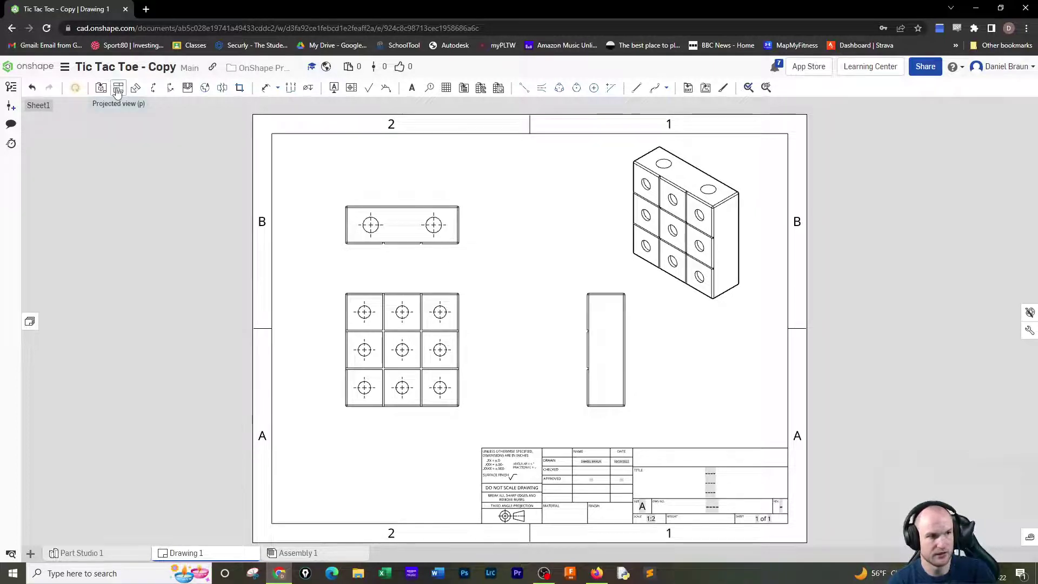
# Render the isometric view as a shaded view.
pyautogui.rightClick(632, 185)
pyautogui.moveTo(670, 173)
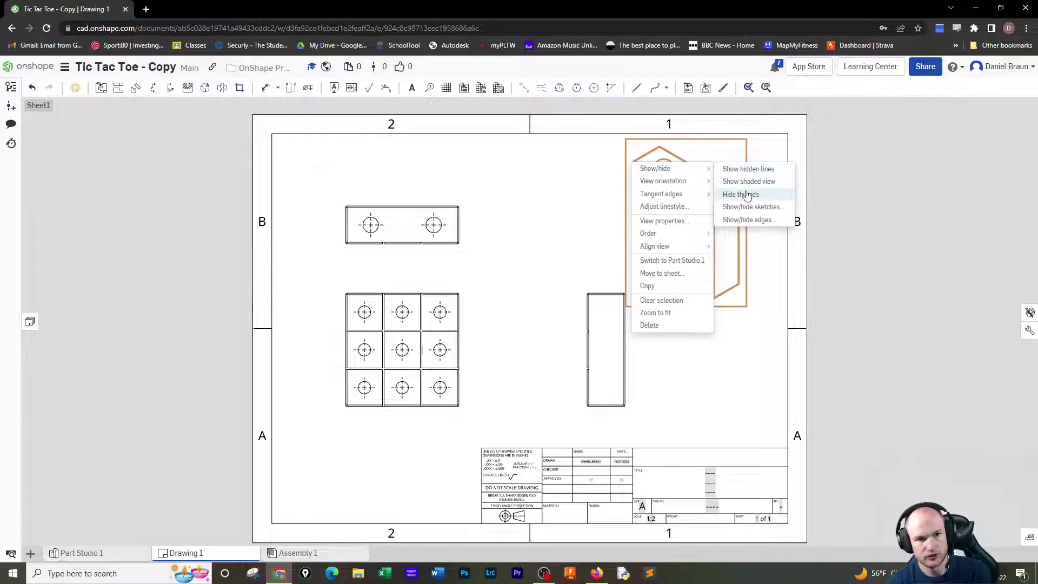
pyautogui.click(768, 182)
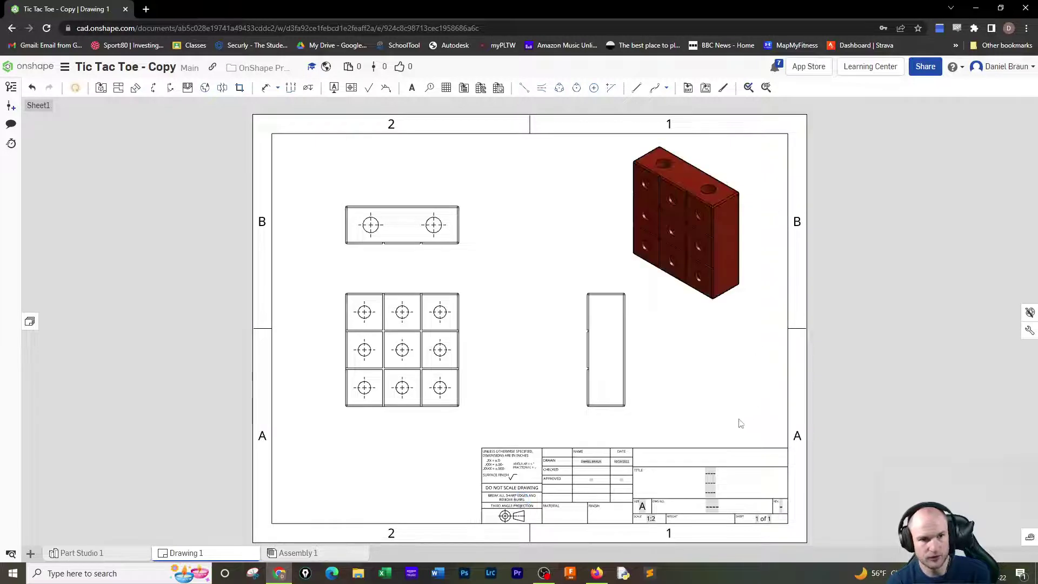
# Show hidden lines in the side view so the holes appear dashed.
pyautogui.rightClick(629, 373)
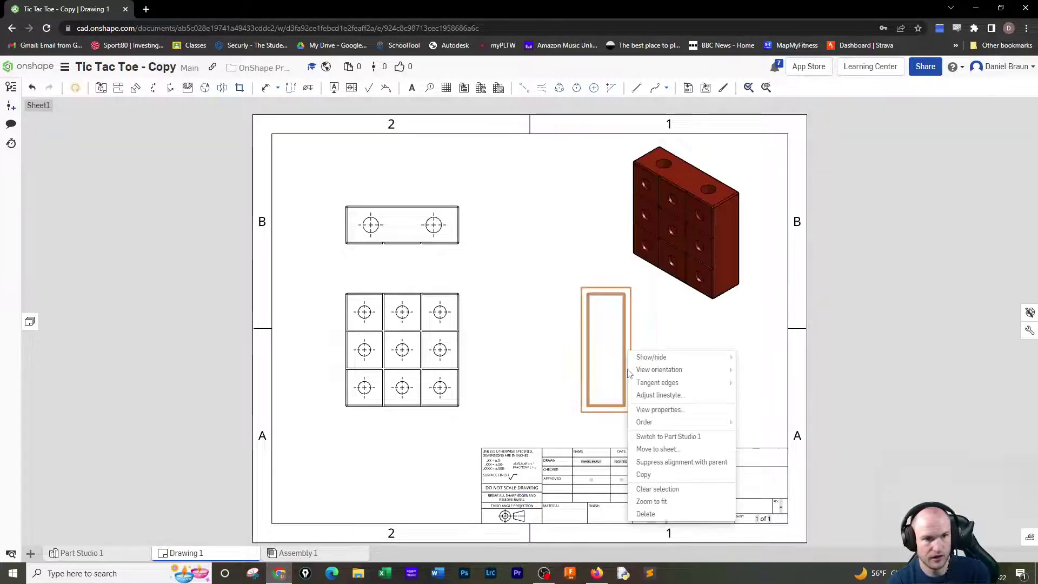
pyautogui.moveTo(666, 358)
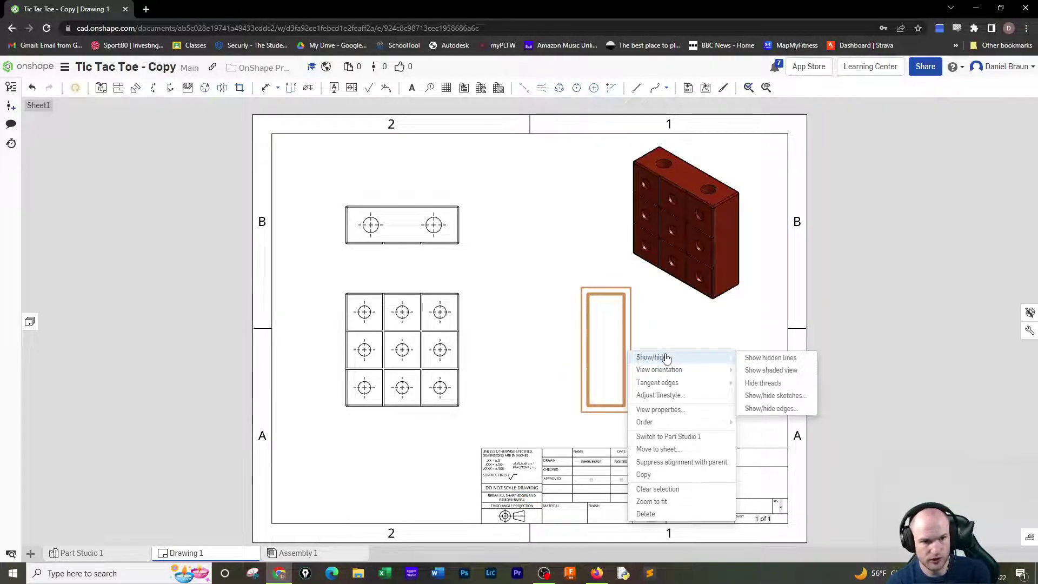
pyautogui.click(810, 358)
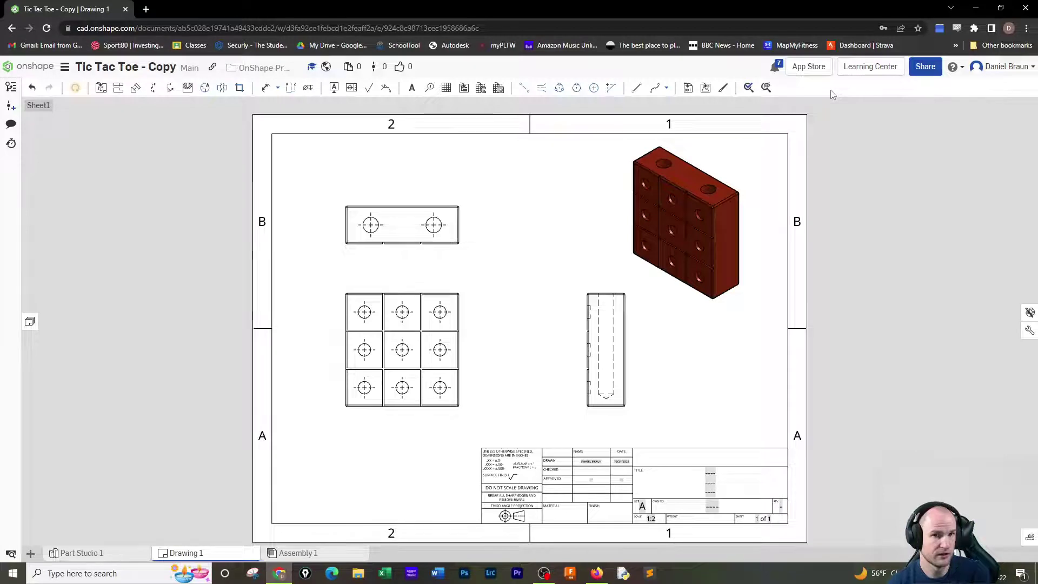
pyautogui.click(1033, 74)
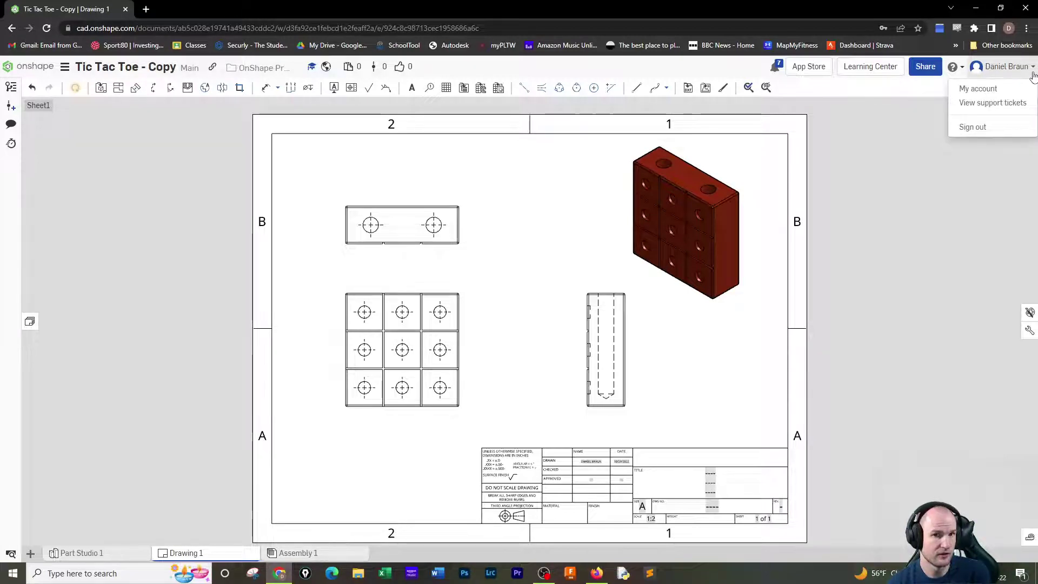
pyautogui.click(1033, 74)
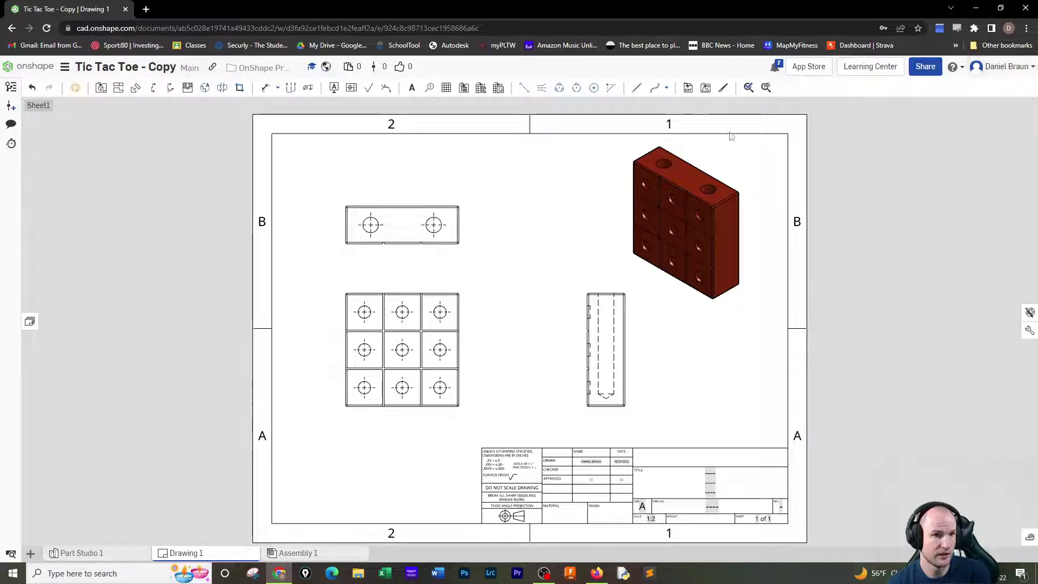
# Add an edge-to-edge centerline between the side view's two dashed hidden-line edges.
pyautogui.click(540, 89)
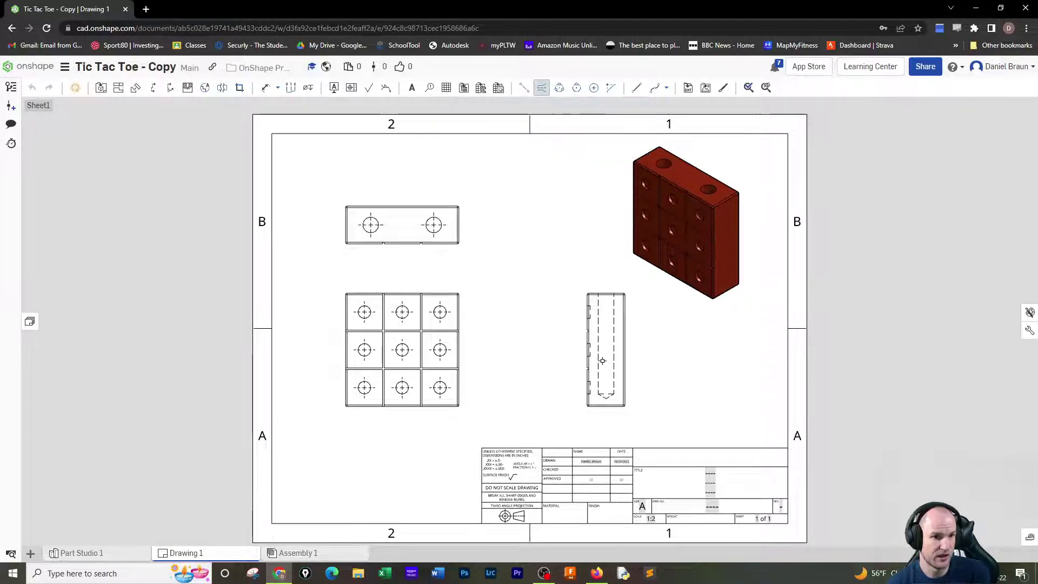
pyautogui.click(612, 354)
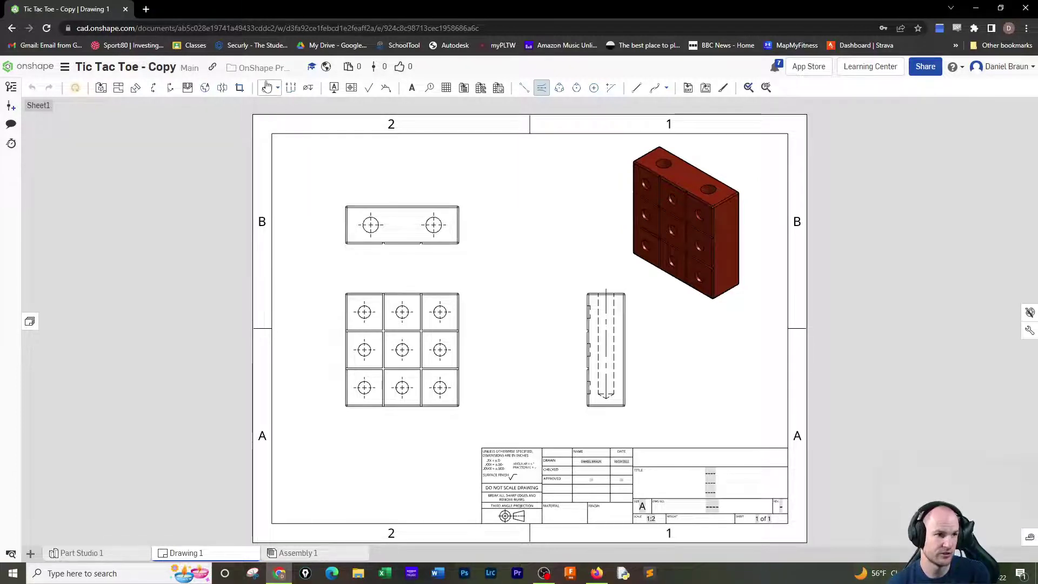
# Dimension the upper view: 1.500 height, .750 right-hole offset and Ø.625 hole diameter.
pyautogui.click(265, 87)
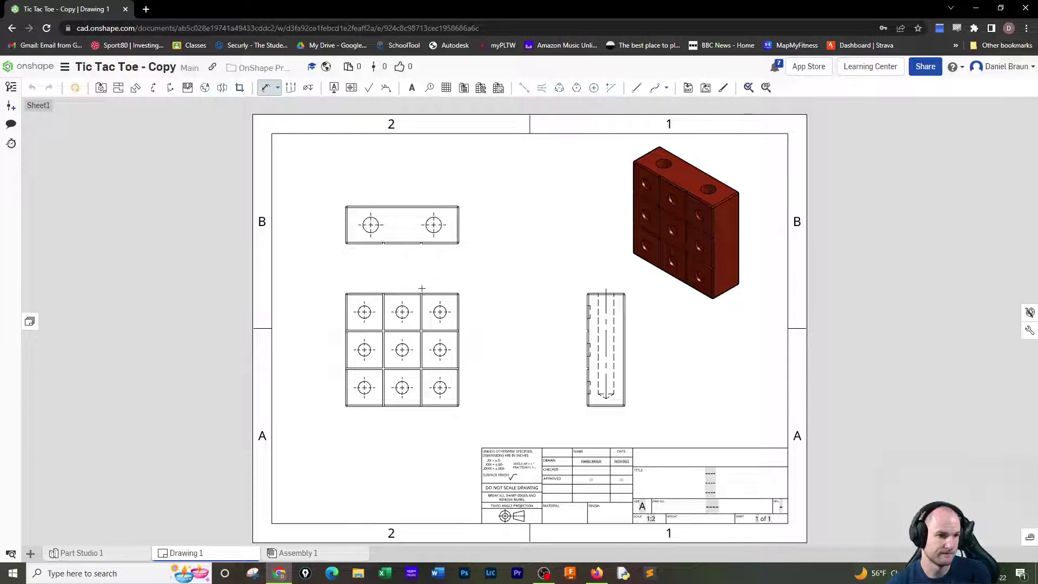
pyautogui.click(463, 204)
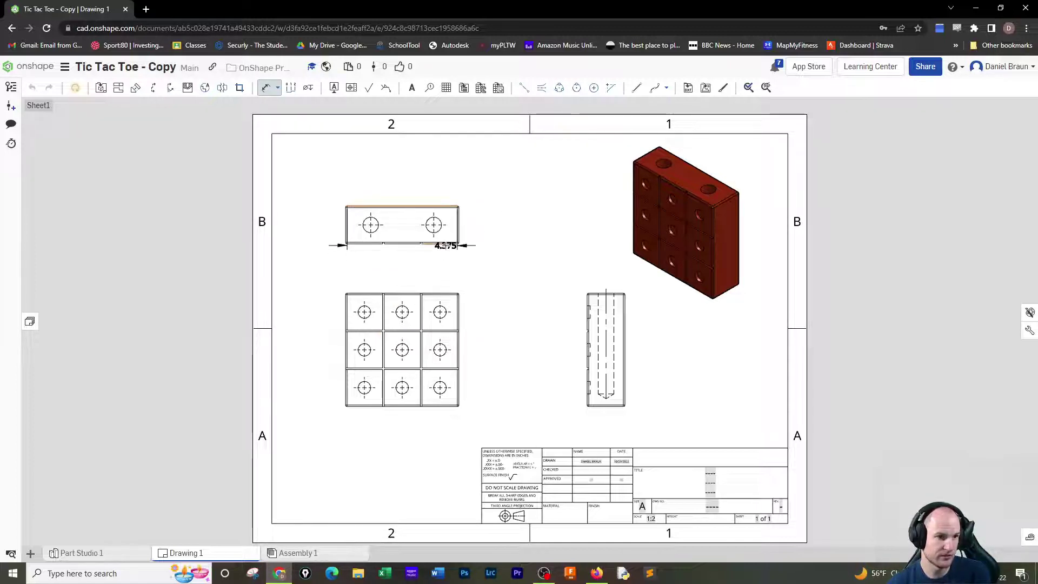
pyautogui.click(444, 244)
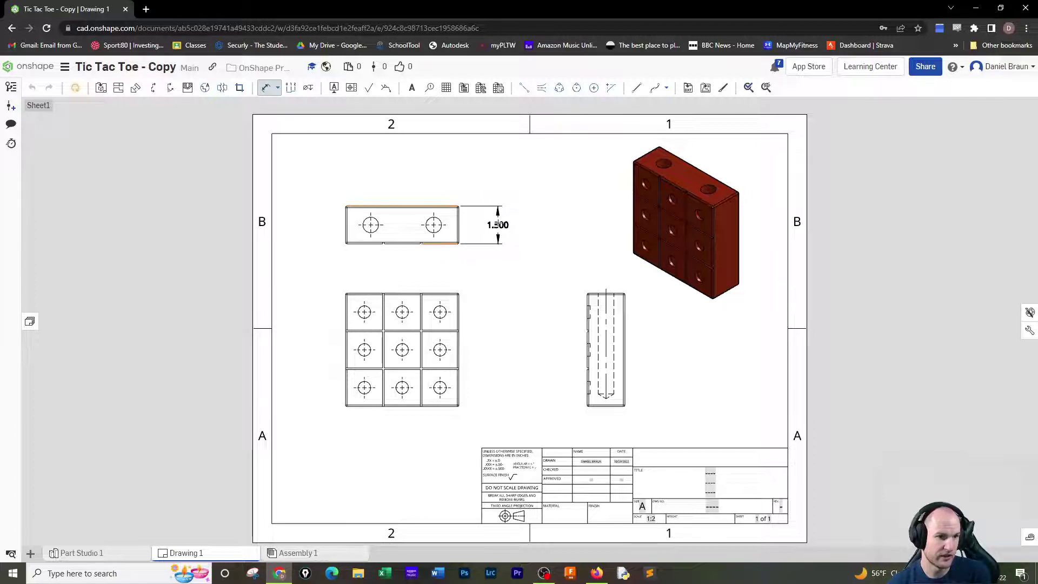
pyautogui.click(497, 224)
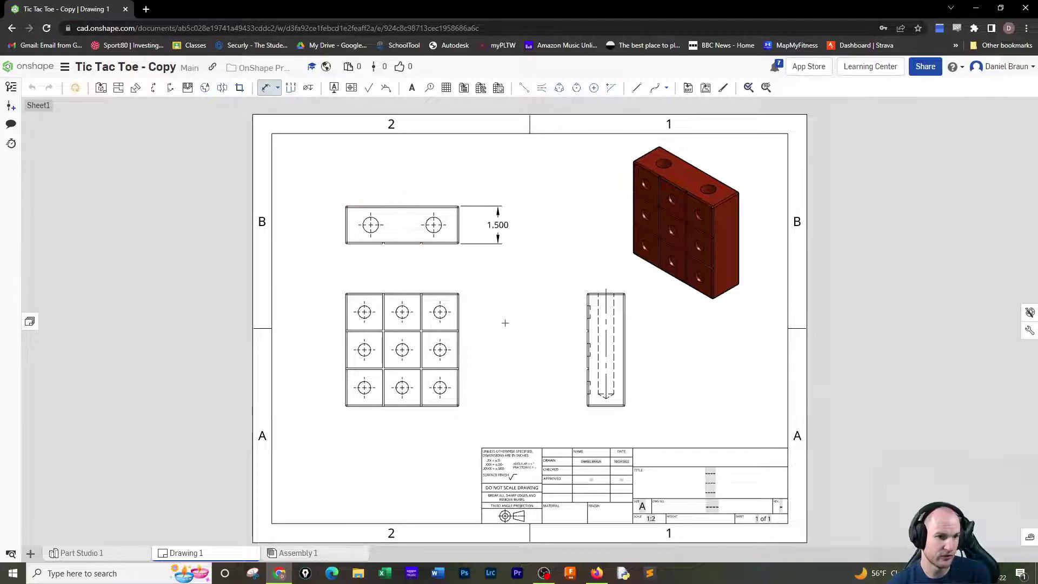
pyautogui.click(441, 224)
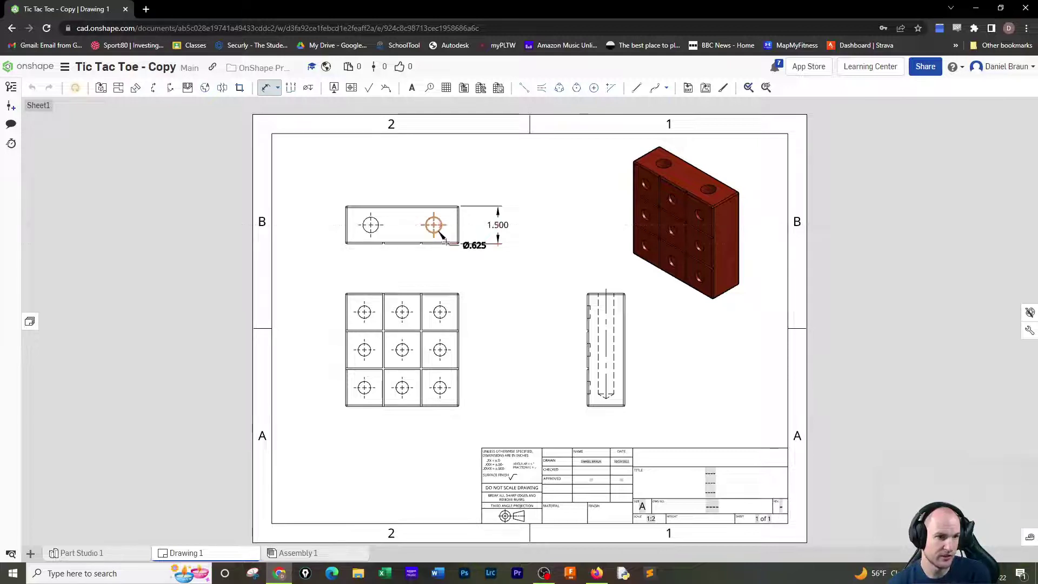
pyautogui.click(447, 244)
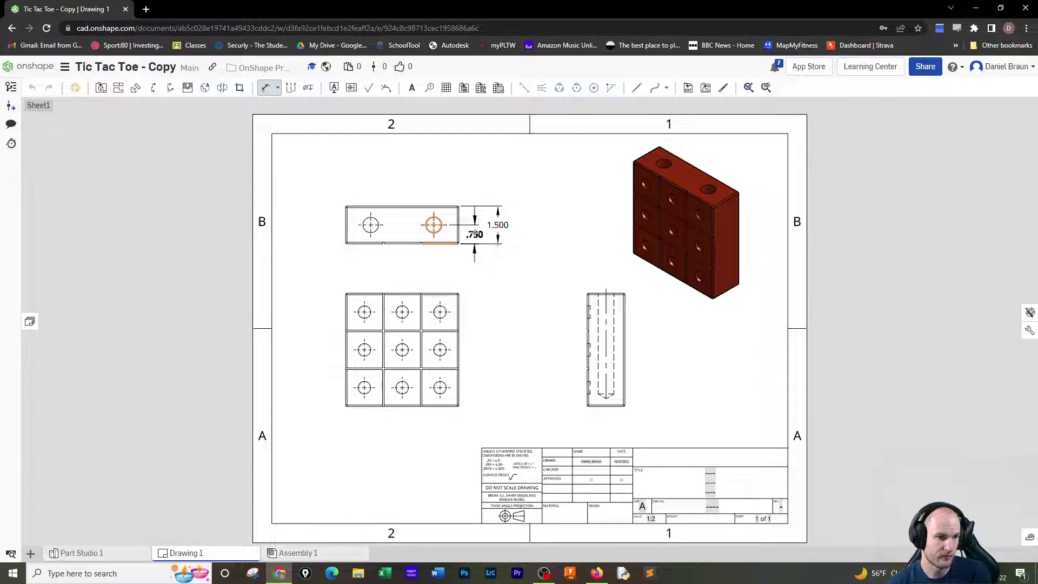
pyautogui.click(474, 234)
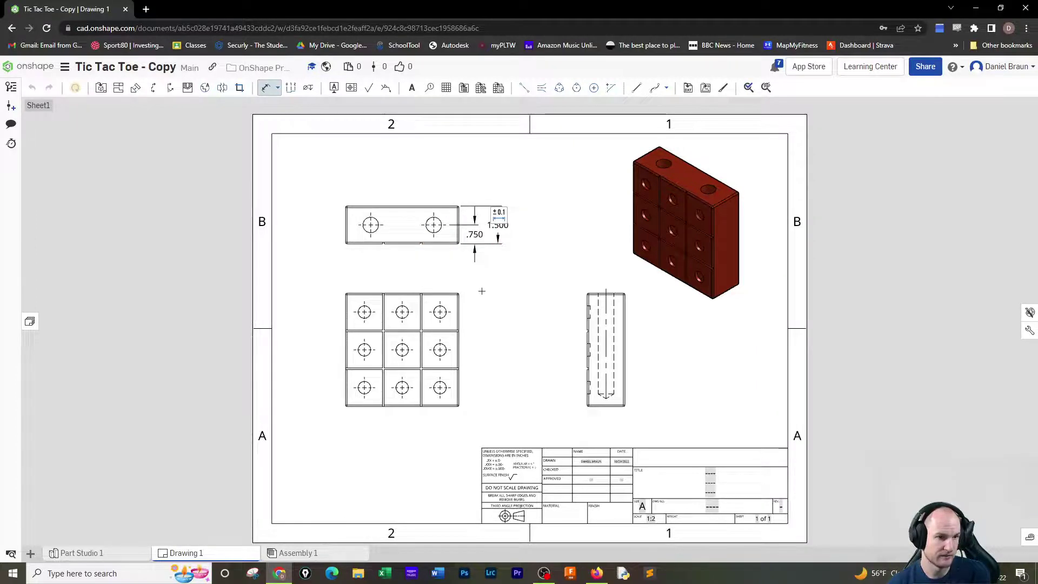
pyautogui.click(437, 219)
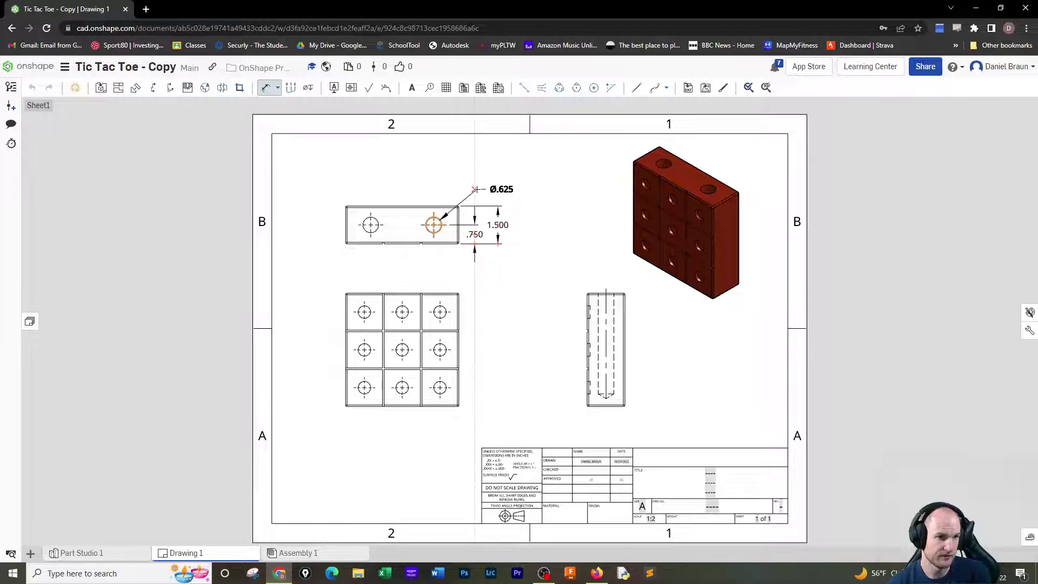
pyautogui.click(474, 189)
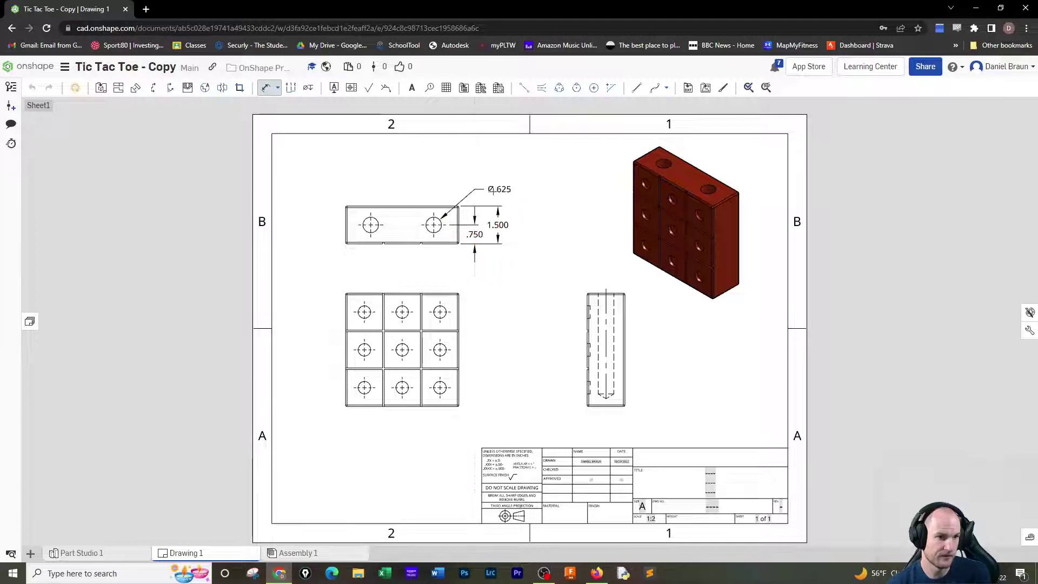
# Add a Ø.625 ↧4.000 hole callout to the right hole with the Hole callout tool.
pyautogui.click(276, 94)
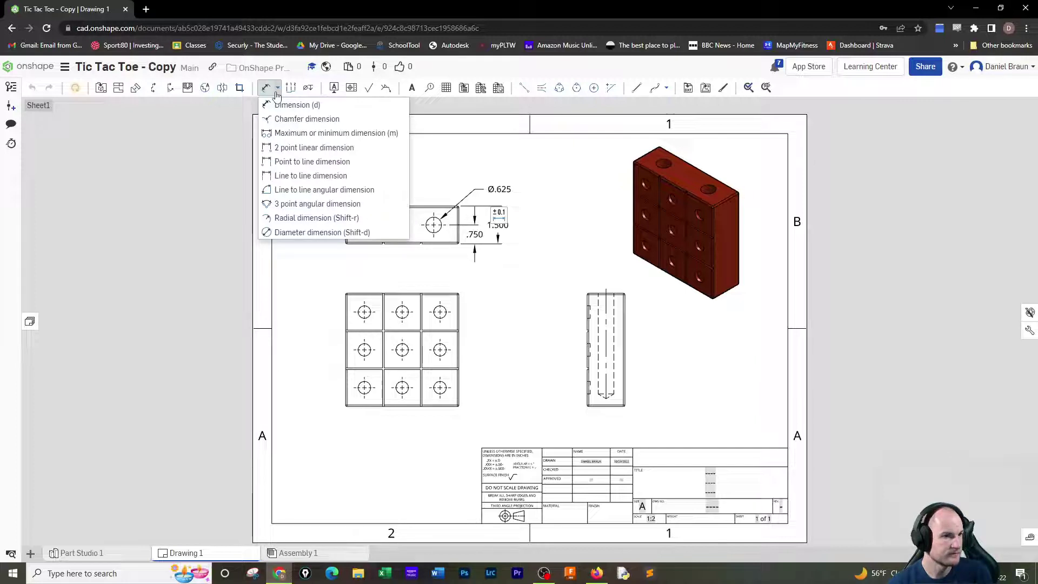
pyautogui.click(281, 105)
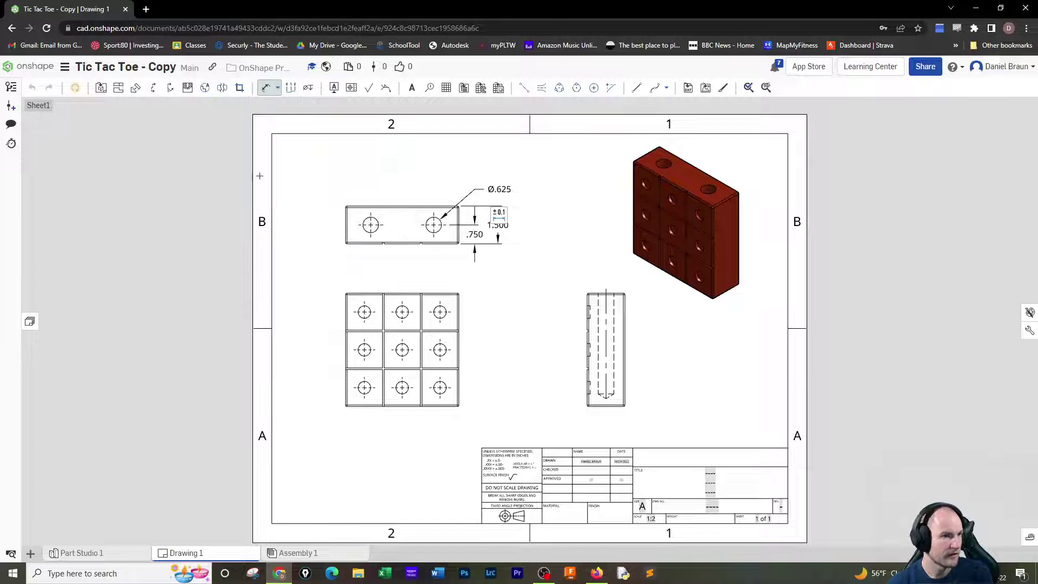
pyautogui.click(308, 87)
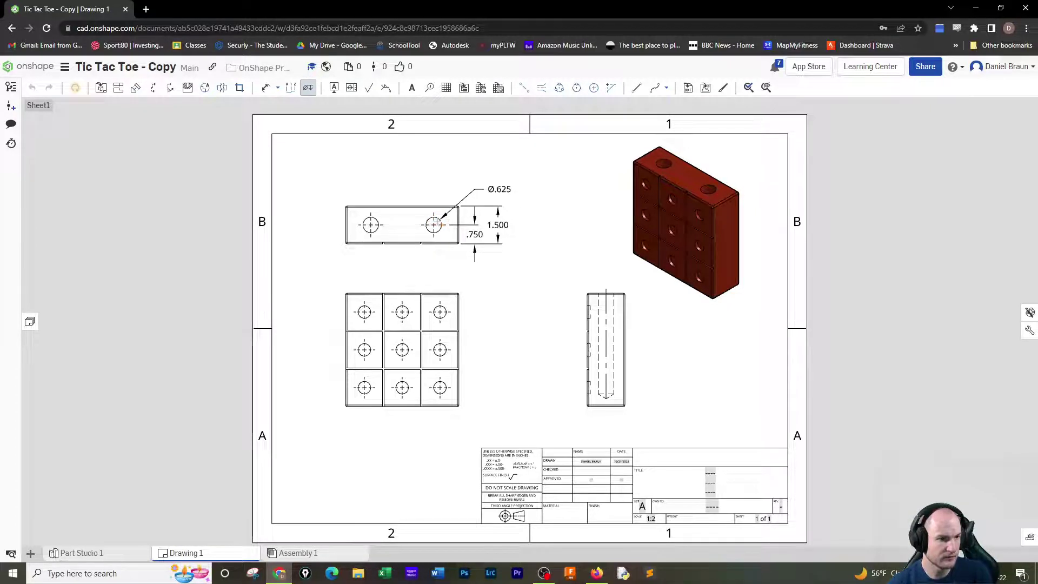
pyautogui.click(451, 197)
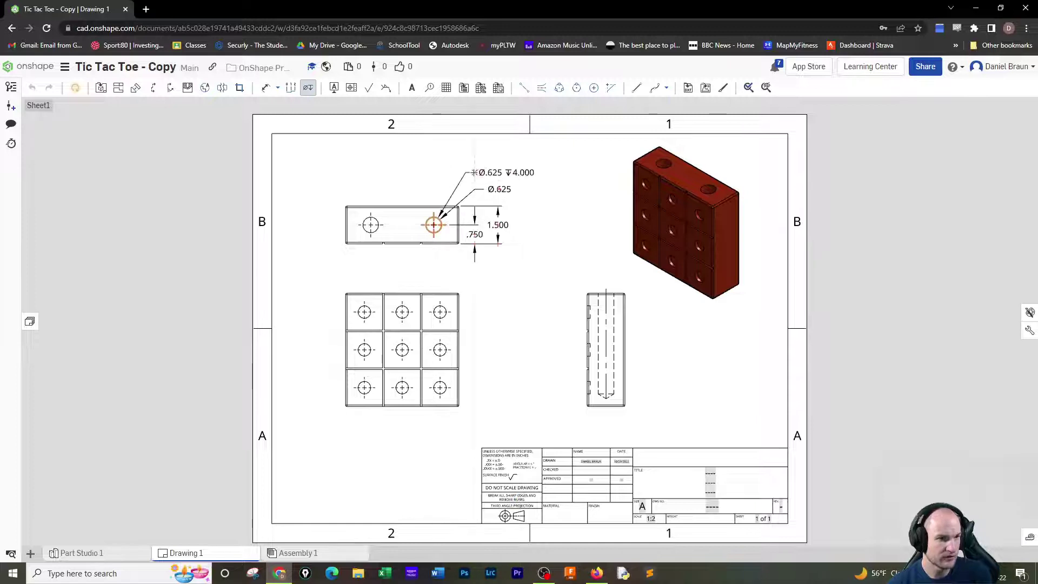
pyautogui.click(485, 175)
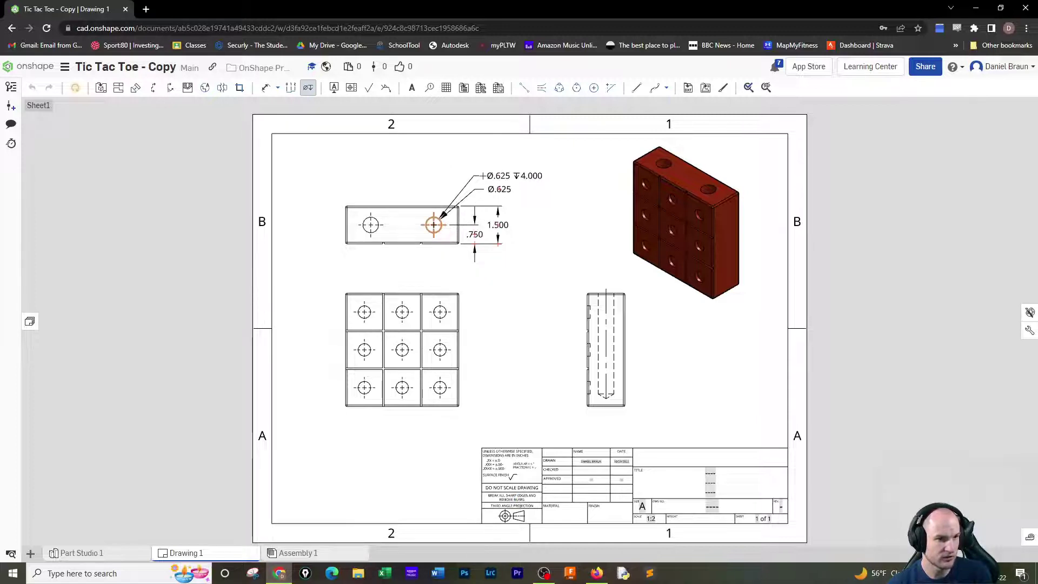
pyautogui.press('Escape')
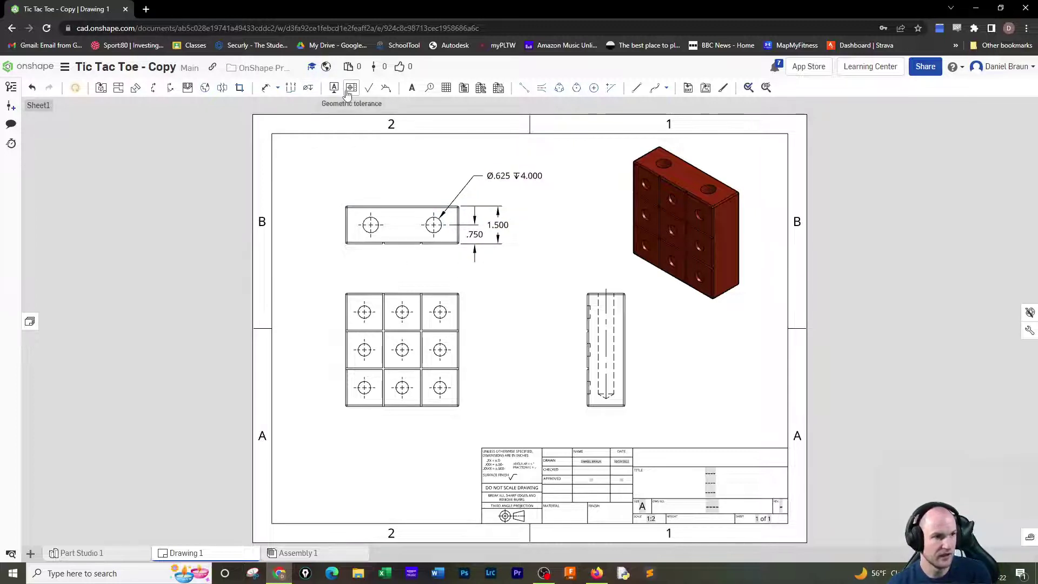
# Dimension the grid's top-right hole with a Ø.500 diameter placed above the grid.
pyautogui.click(308, 87)
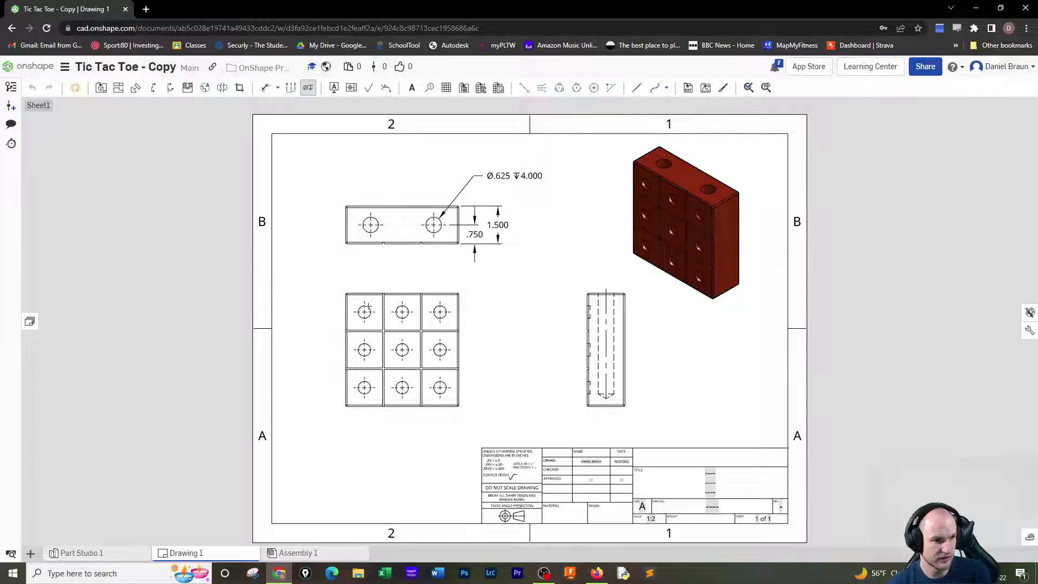
pyautogui.click(266, 89)
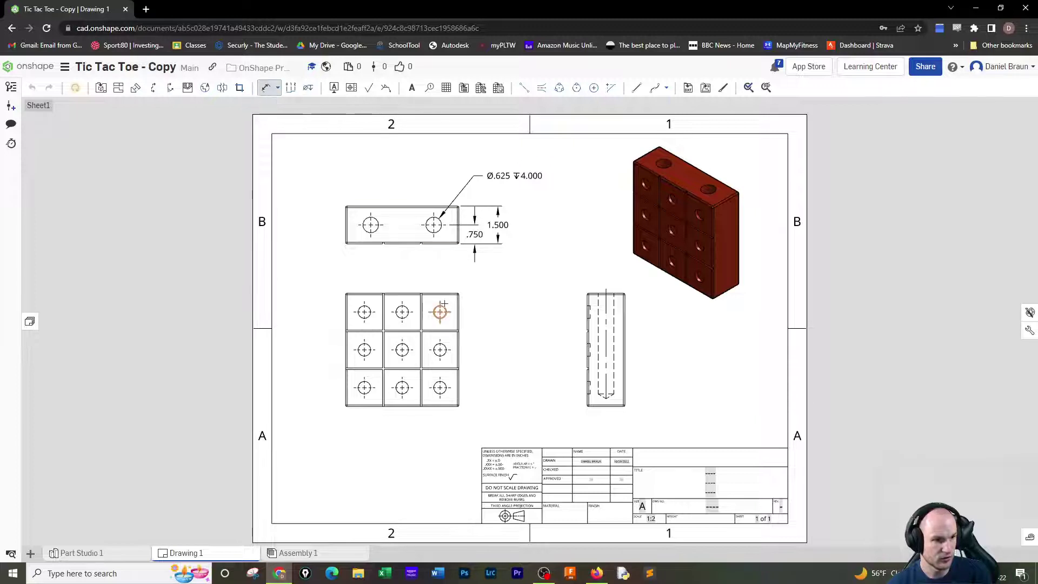
pyautogui.click(442, 308)
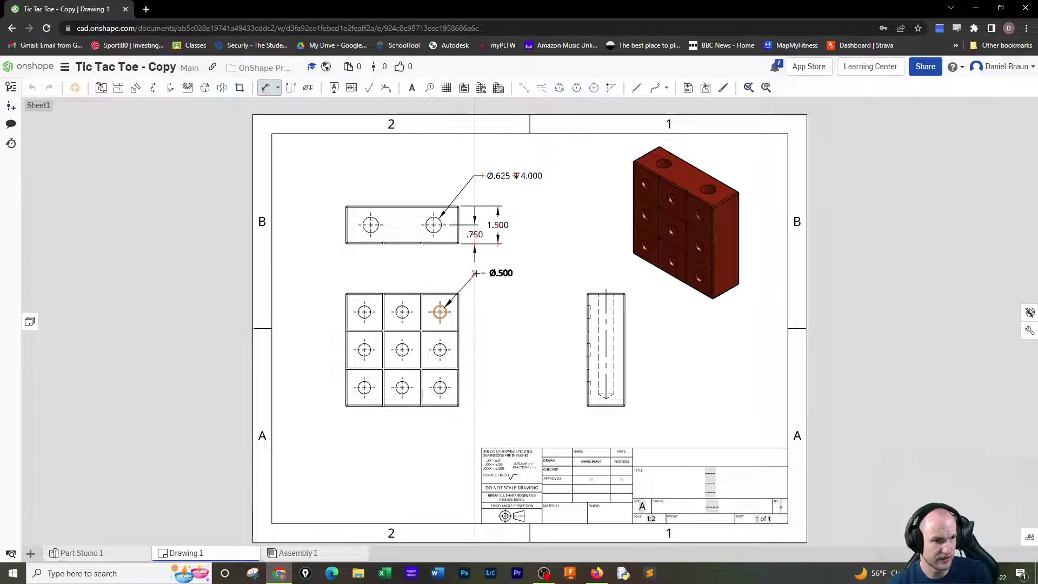
pyautogui.click(475, 273)
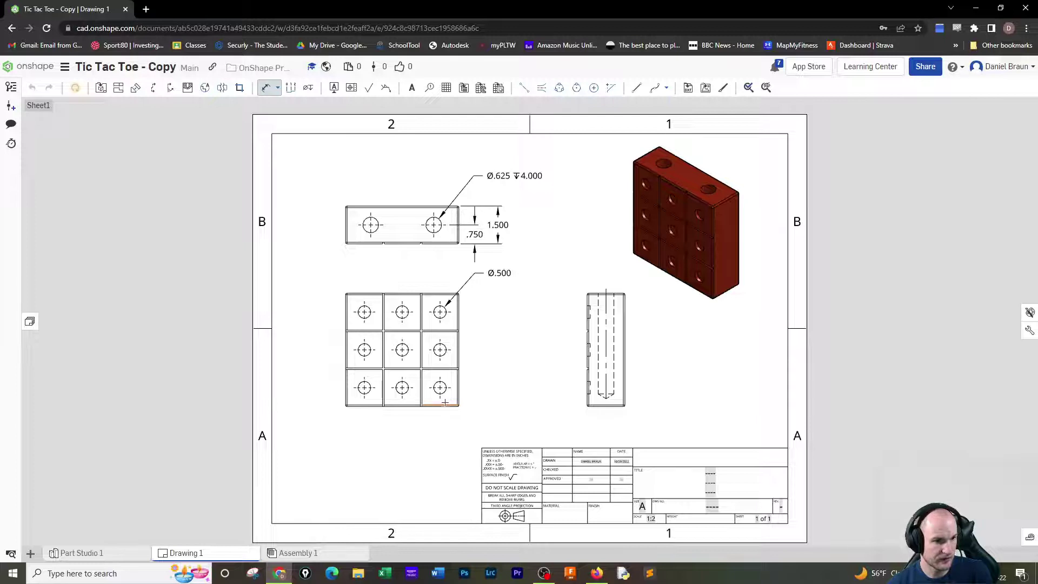
# Add the grid's 4.500 overall height, .750 bottom-hole offset and 1.500 right-hole spacing dimensions.
pyautogui.click(440, 412)
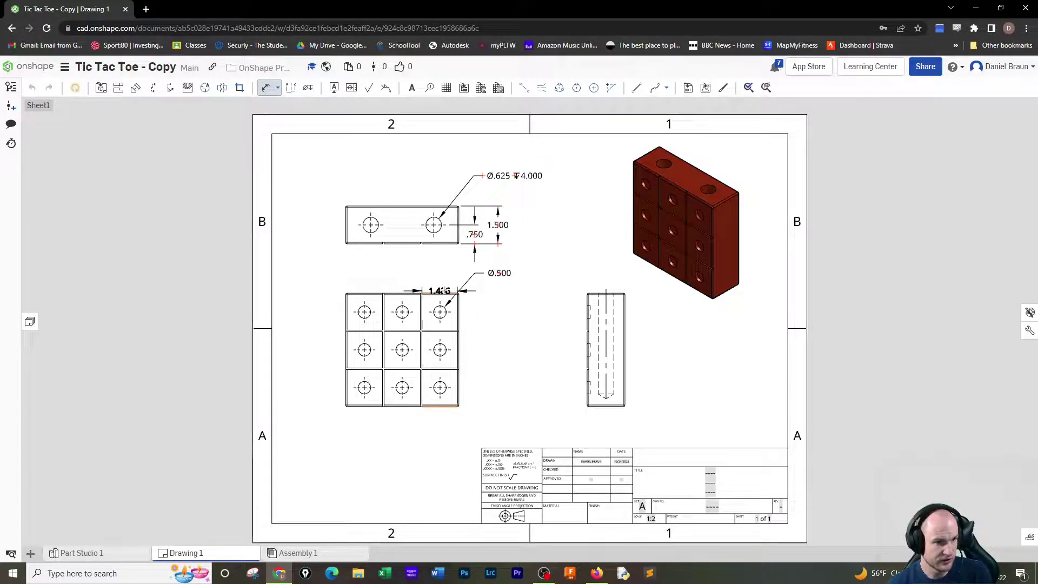
pyautogui.click(442, 293)
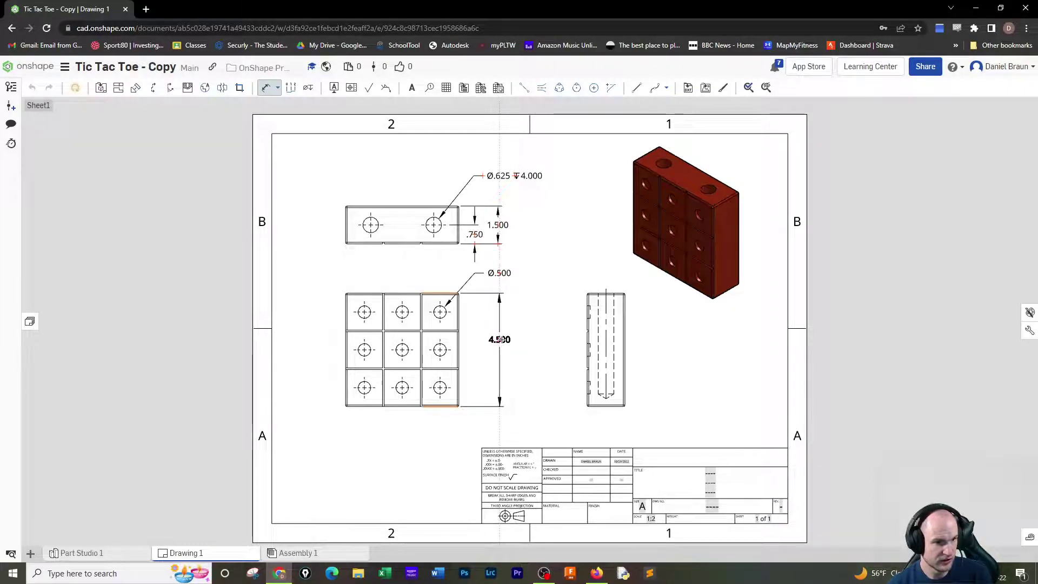
pyautogui.click(500, 339)
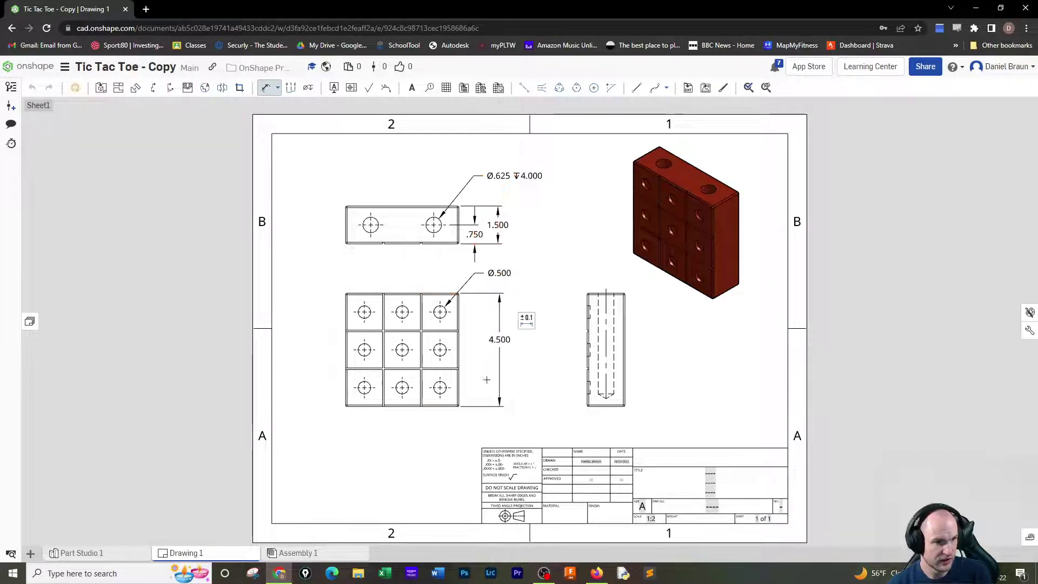
pyautogui.click(449, 389)
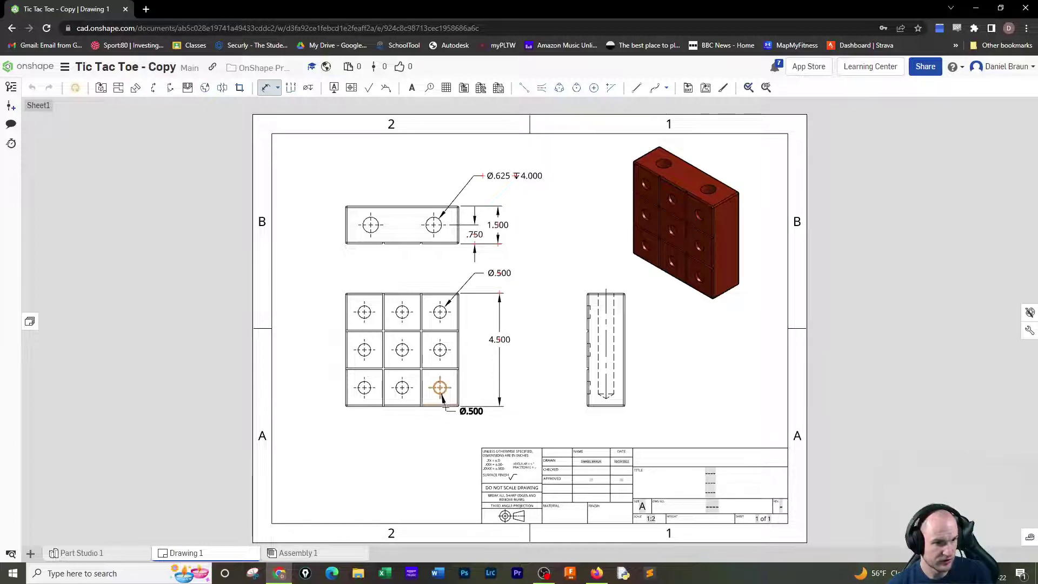
pyautogui.click(449, 406)
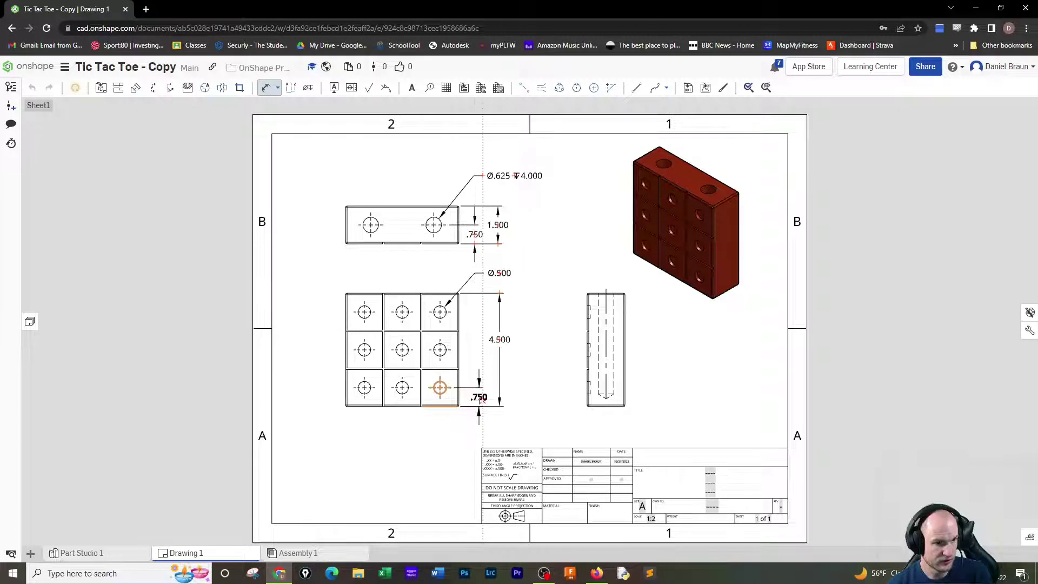
pyautogui.click(482, 398)
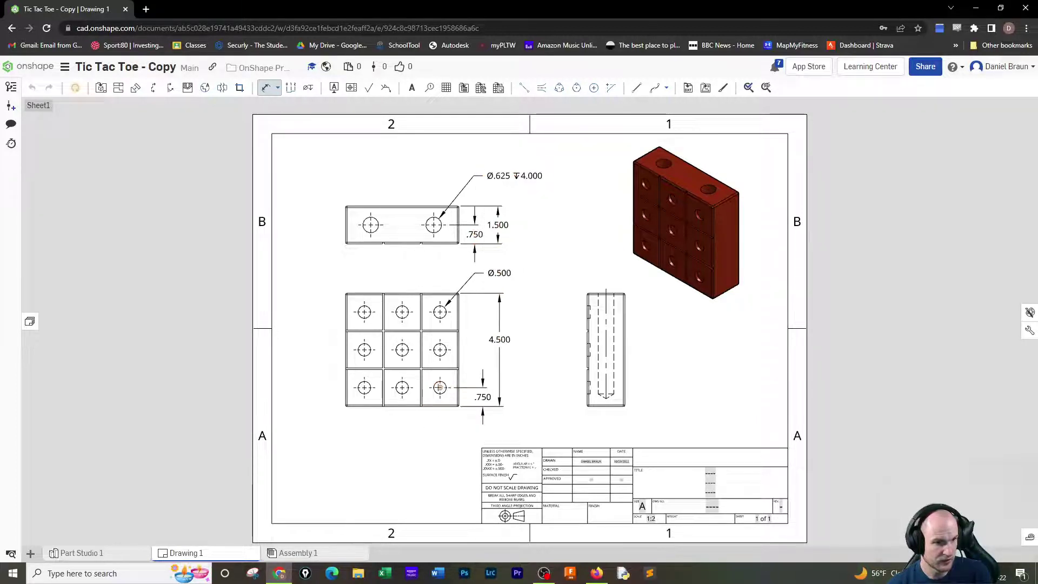
pyautogui.click(440, 387)
pyautogui.click(440, 349)
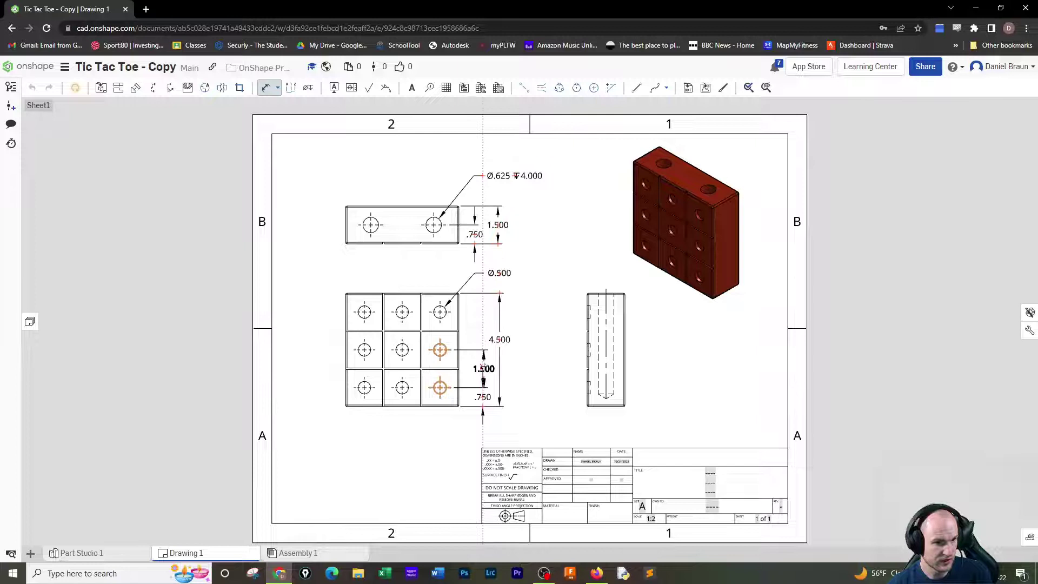
pyautogui.scroll(4, 483, 368)
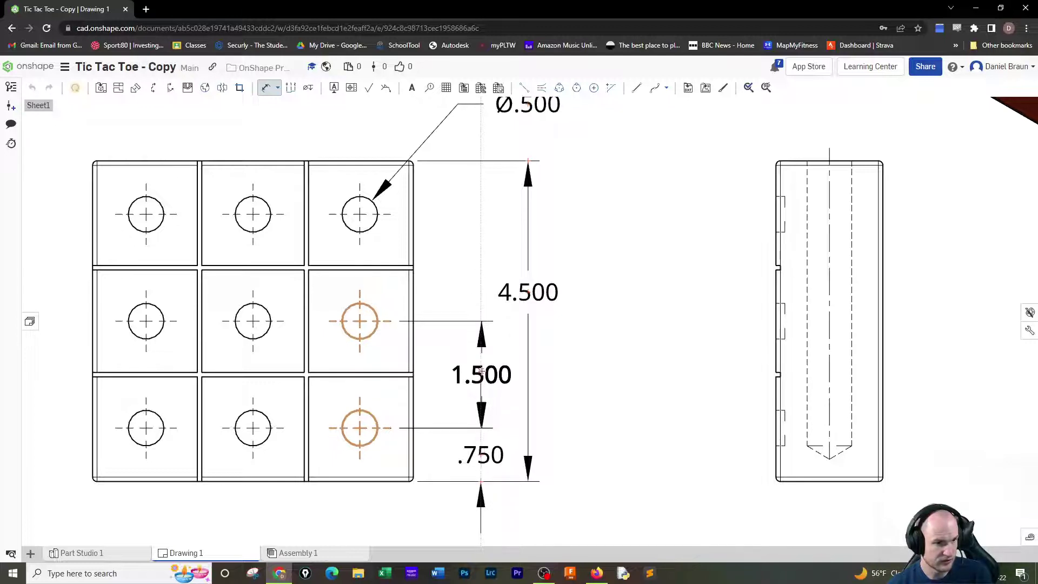
# Place the two 1.500 vertical spacings between the right-column holes, lower then upper.
pyautogui.click(481, 372)
pyautogui.scroll(-5, 656, 406)
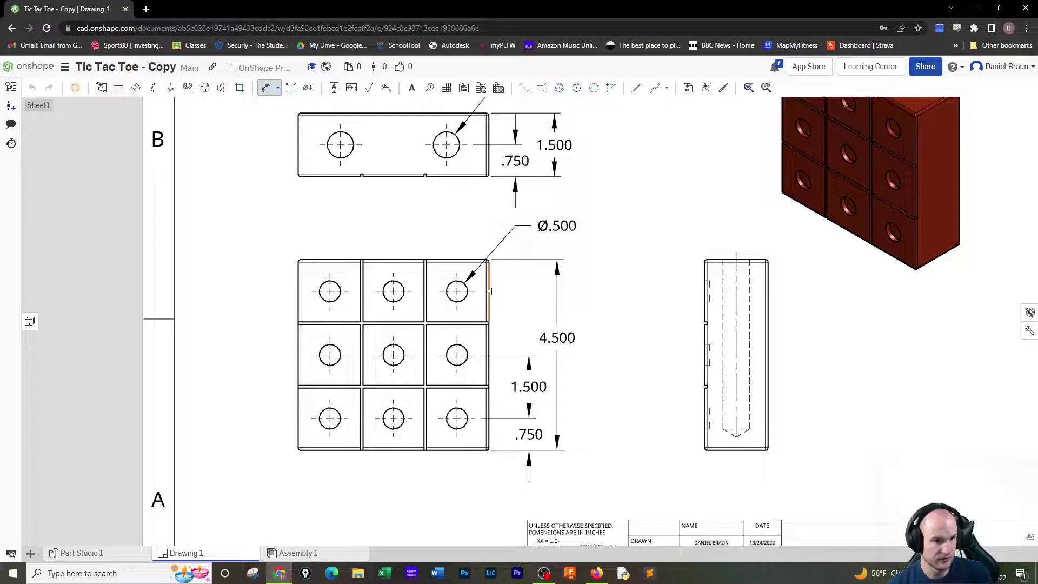
pyautogui.click(475, 290)
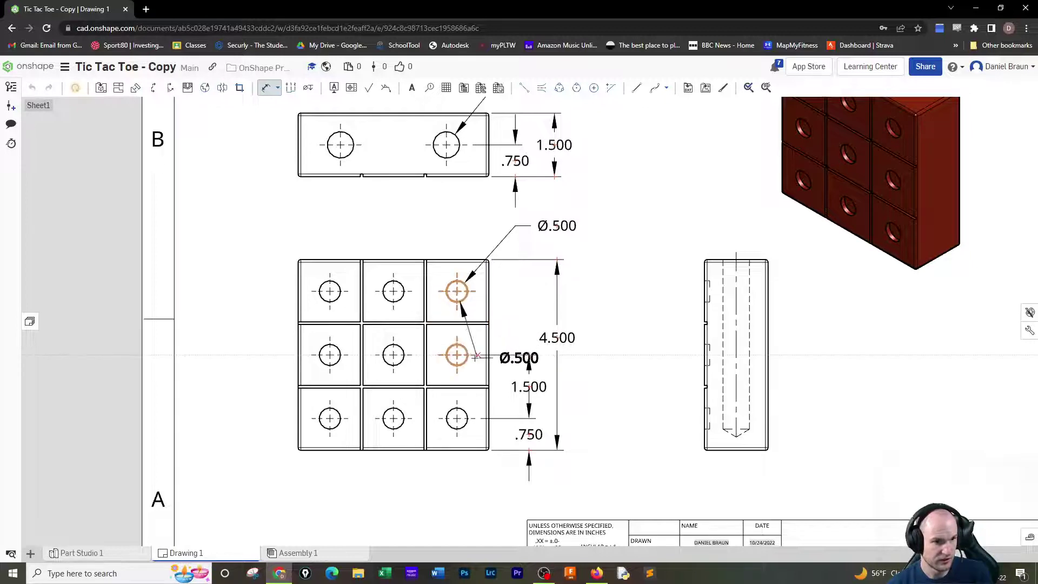
pyautogui.click(474, 355)
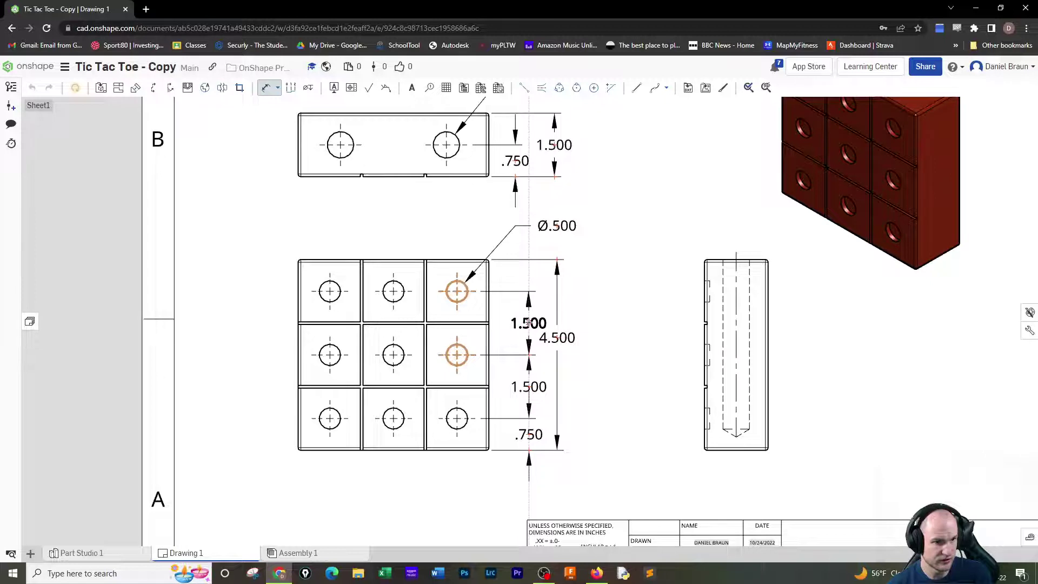
pyautogui.click(529, 323)
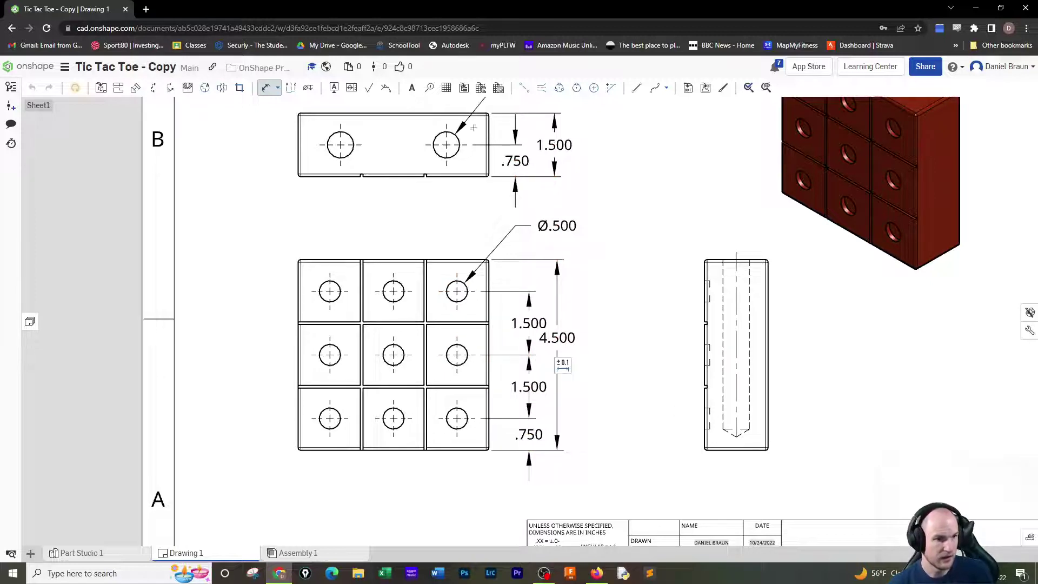
# Start an overall width dimension across the grid, then abandon the 4.438 result.
pyautogui.click(298, 284)
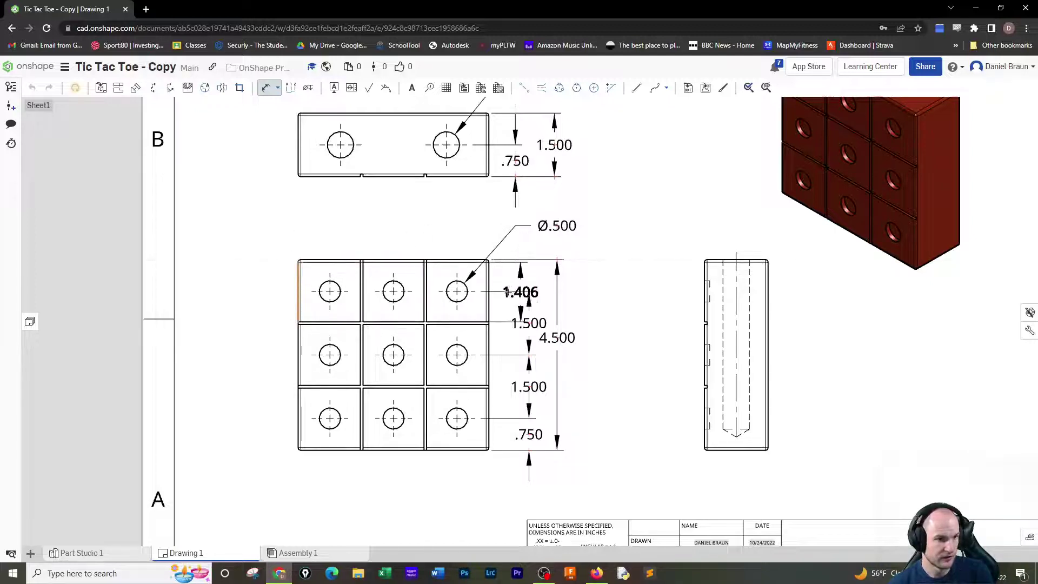
pyautogui.click(487, 292)
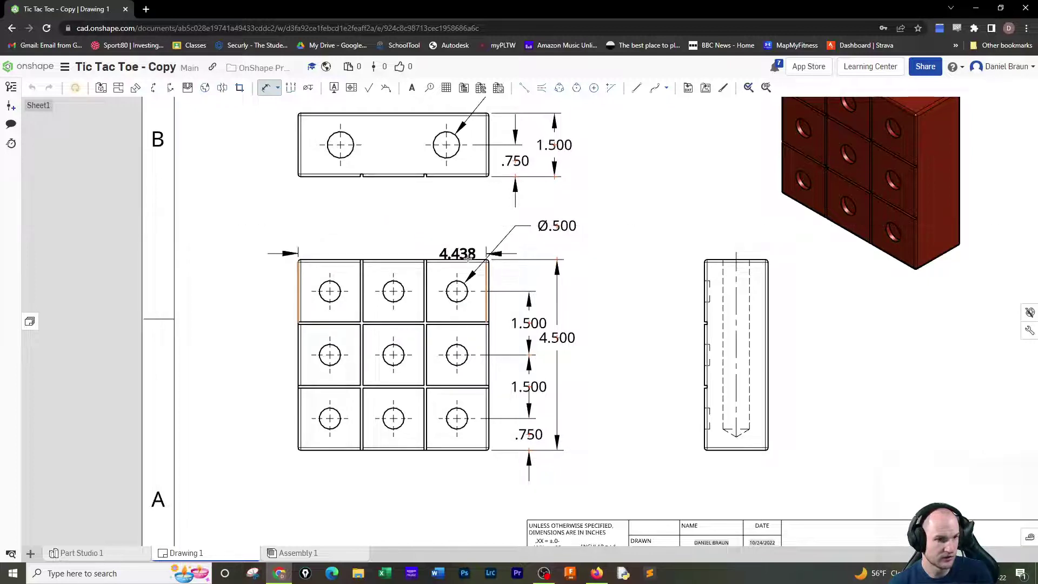
pyautogui.click(443, 262)
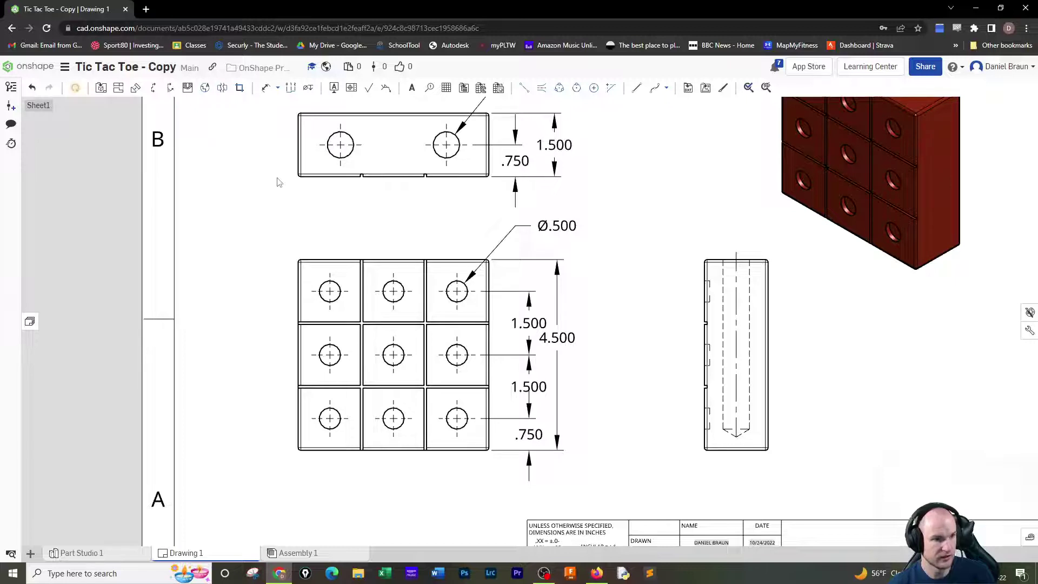
# Add the 4.500 overall width dimension above the front view.
pyautogui.press('d')
pyautogui.click(298, 275)
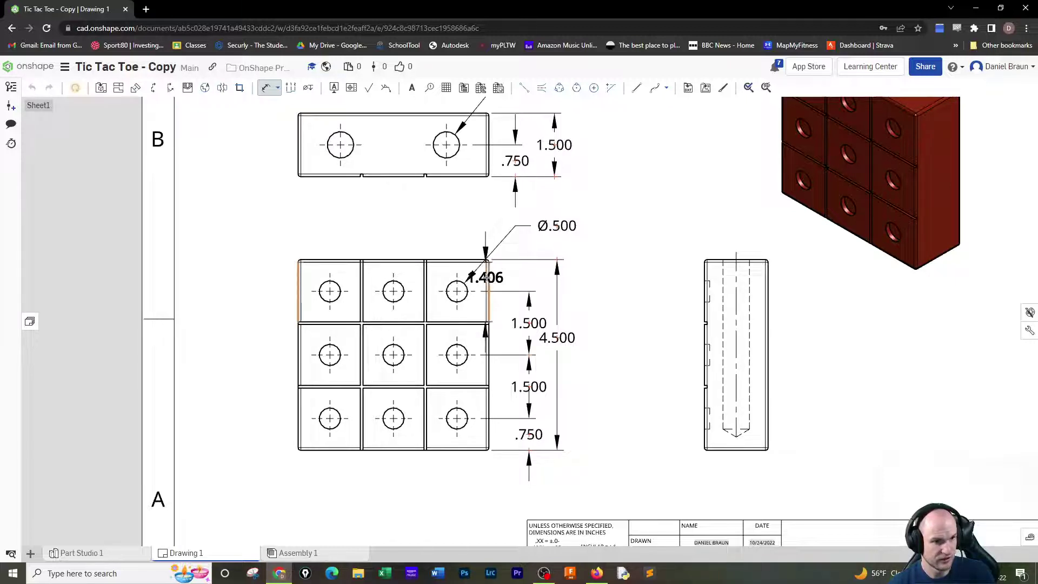
pyautogui.click(486, 278)
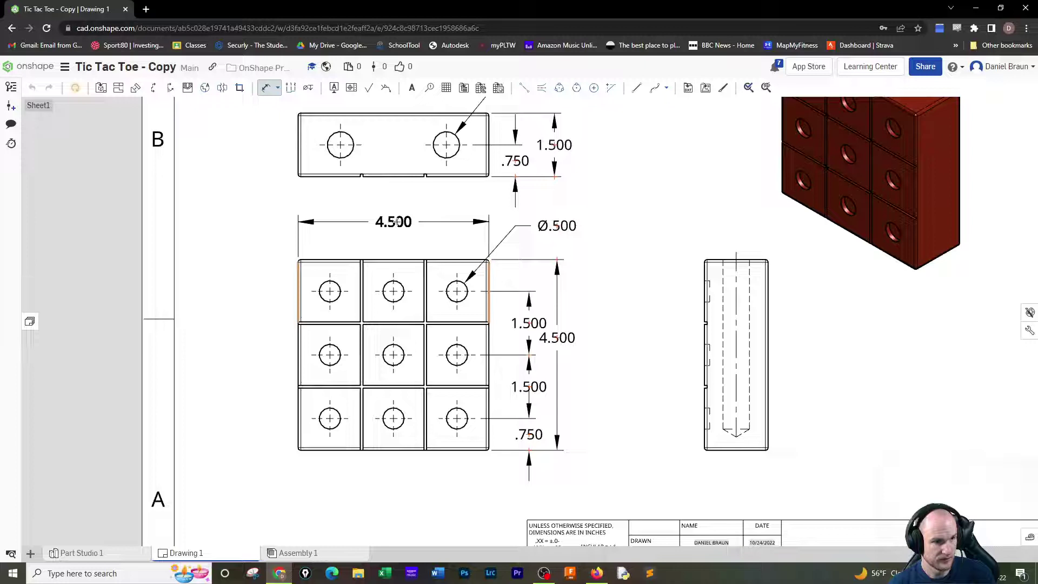
pyautogui.click(398, 221)
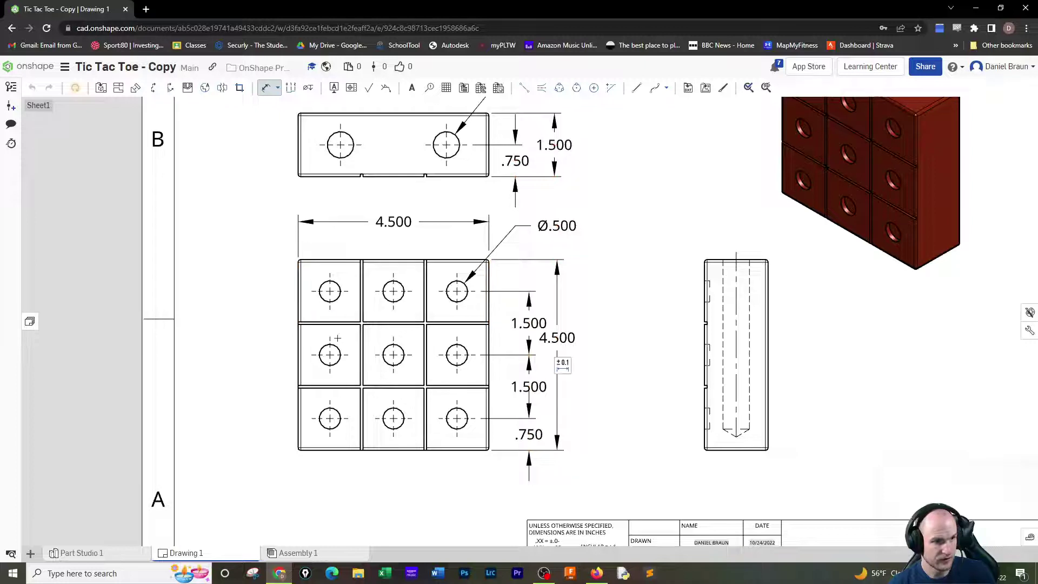
# Add the .750 dimension from the left edge to the first hole centre, cancelling an unfinished 1.500.
pyautogui.click(297, 284)
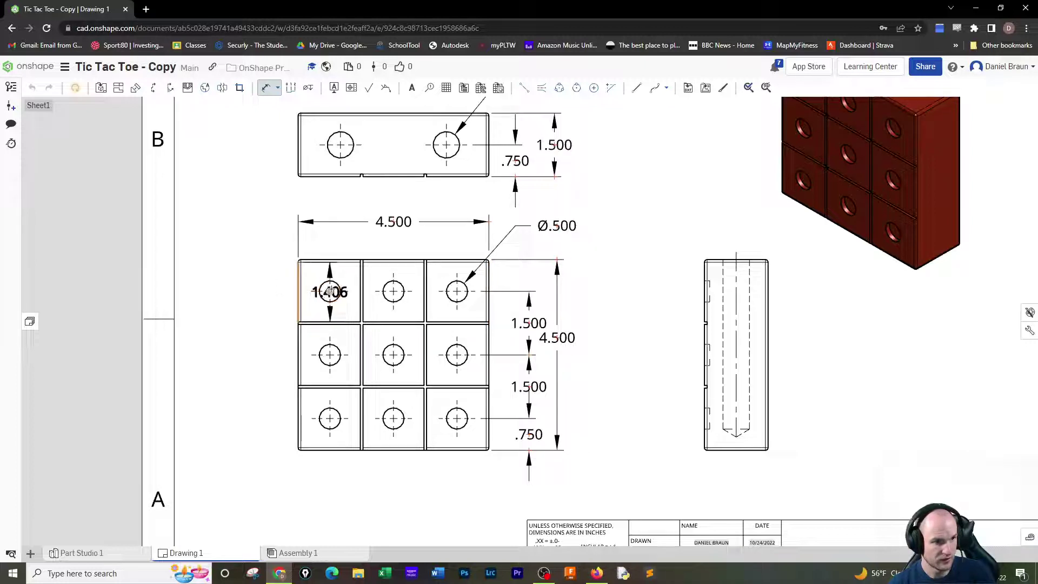
pyautogui.click(330, 292)
pyautogui.click(316, 239)
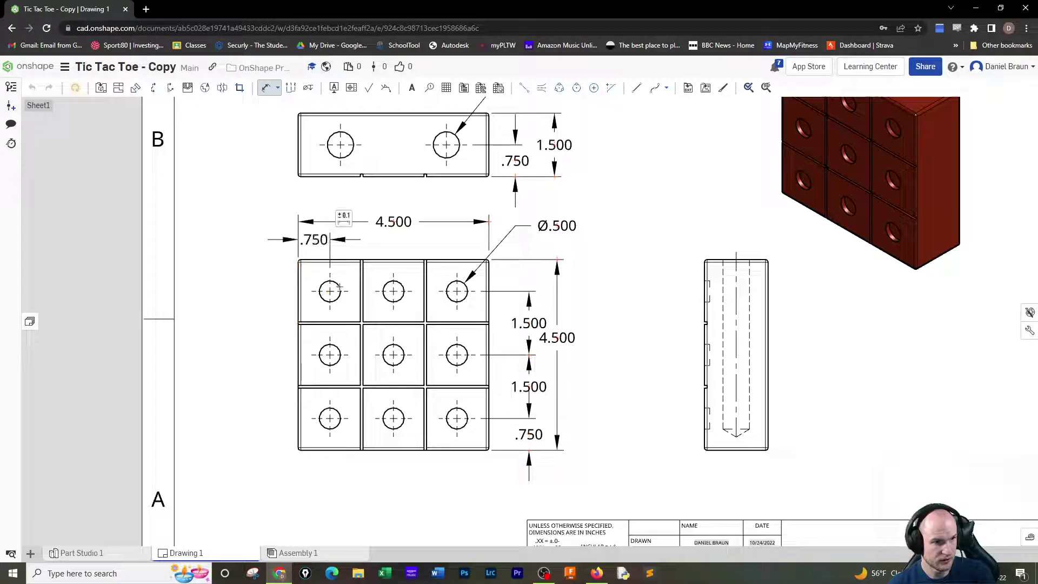
pyautogui.click(339, 286)
pyautogui.click(393, 291)
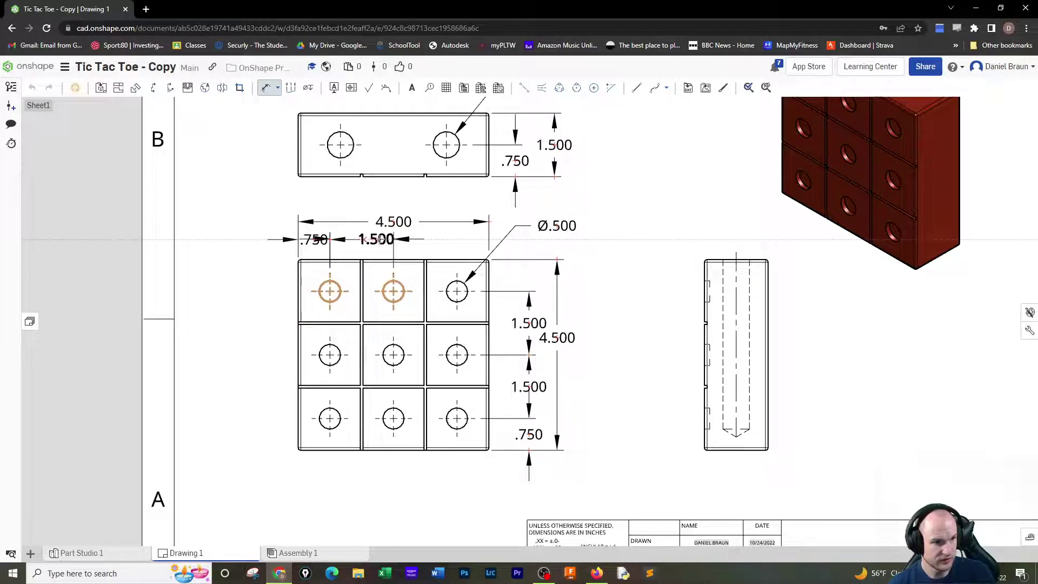
pyautogui.scroll(2, 358, 240)
pyautogui.scroll(2, 358, 240)
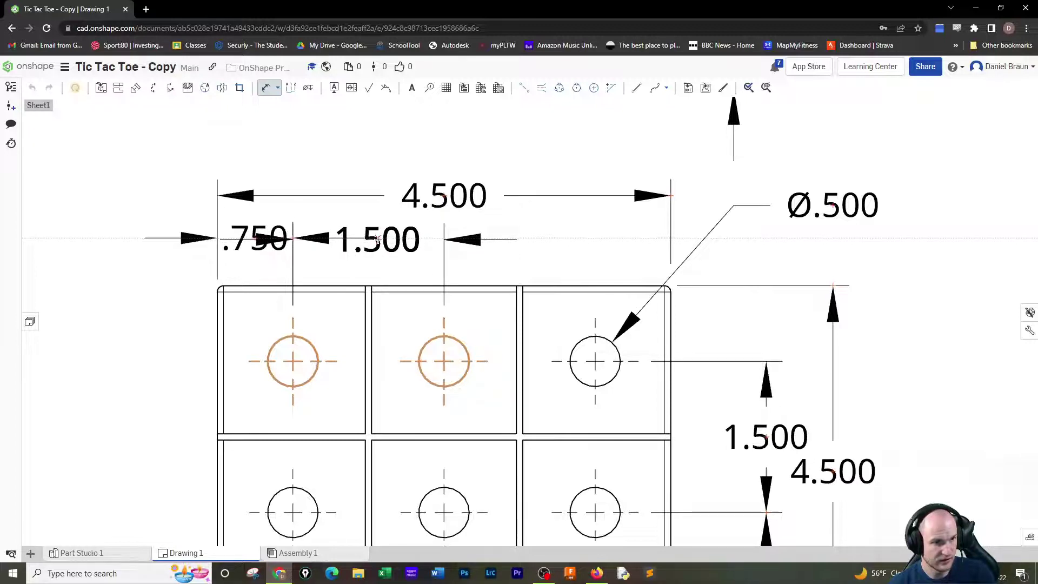
pyautogui.press('Escape')
pyautogui.scroll(-4, 411, 251)
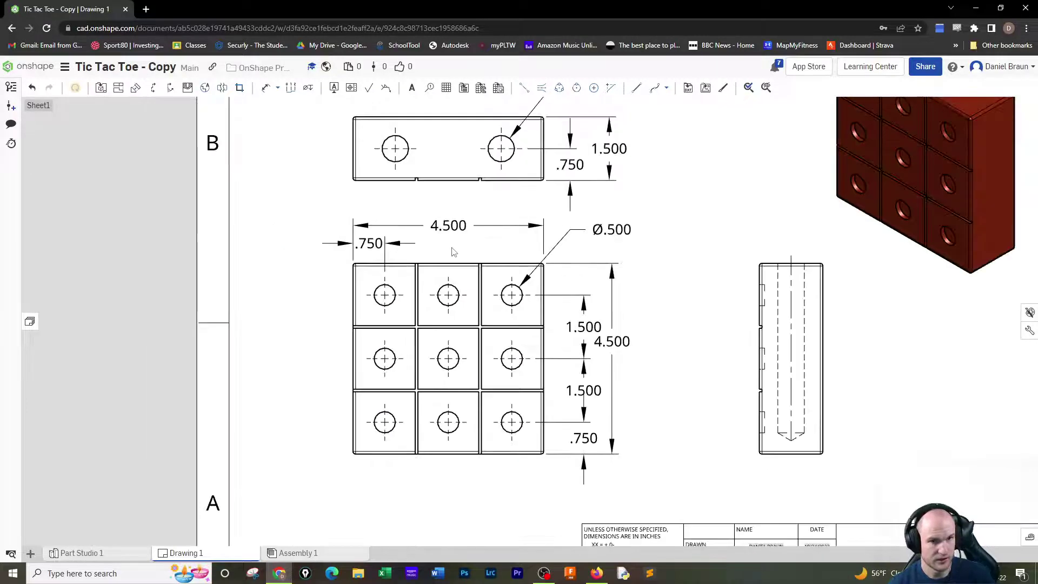
pyautogui.scroll(-2, 453, 251)
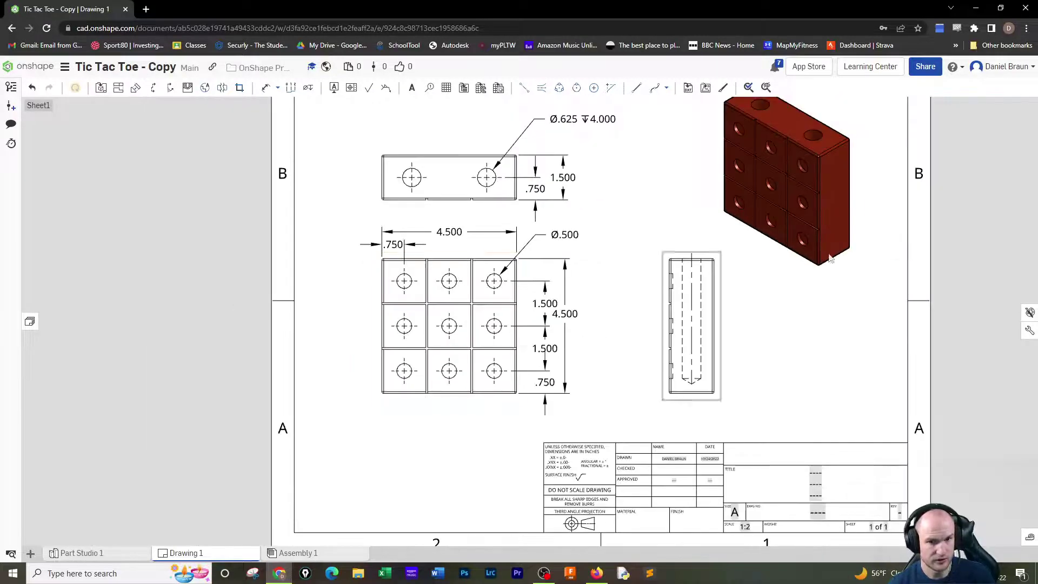
# In Drawing properties, try several precision options and settle on two decimal places.
pyautogui.click(1029, 332)
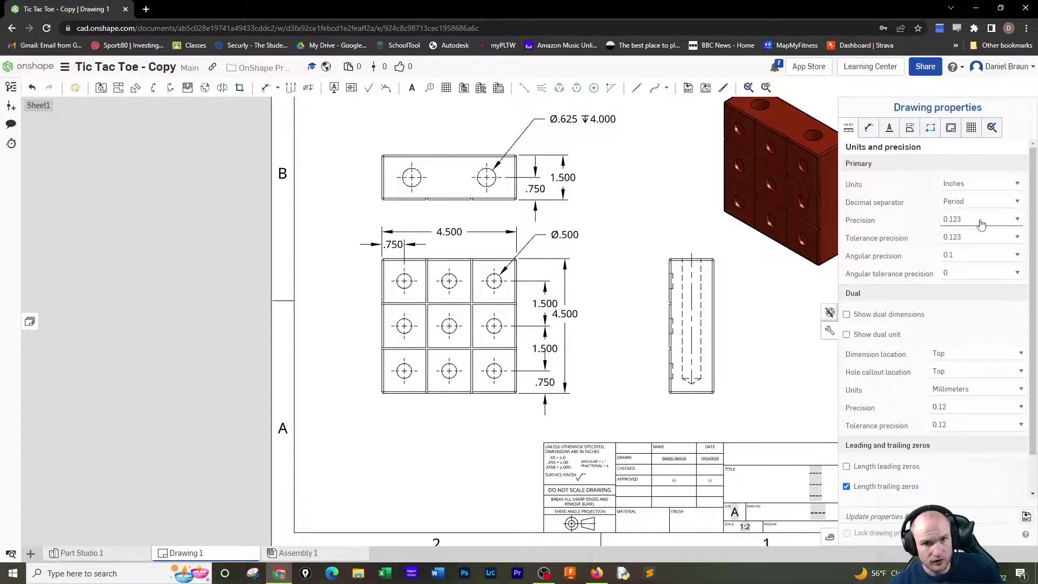
pyautogui.click(981, 222)
pyautogui.click(981, 221)
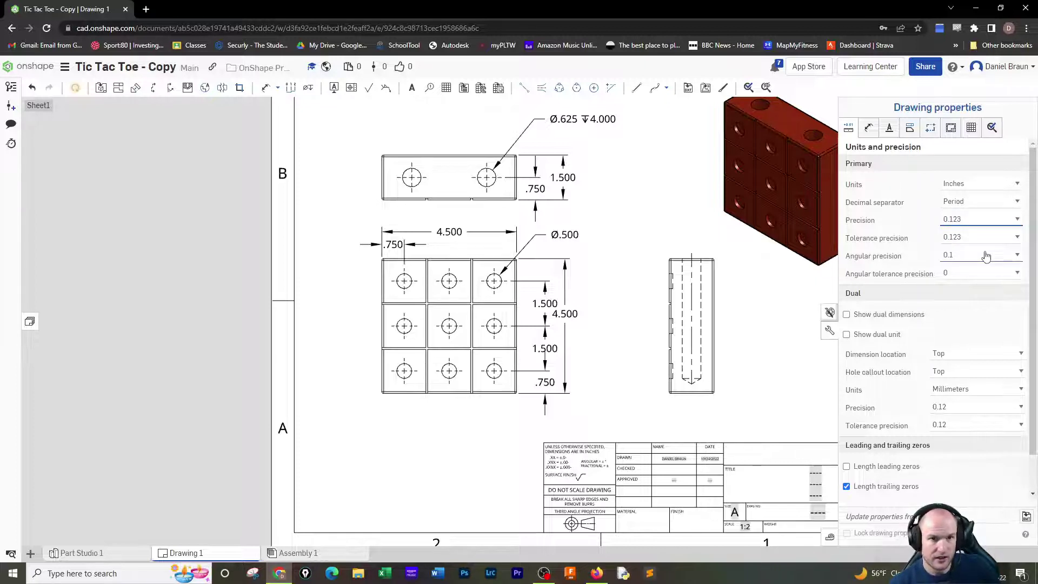
pyautogui.click(970, 205)
pyautogui.click(970, 212)
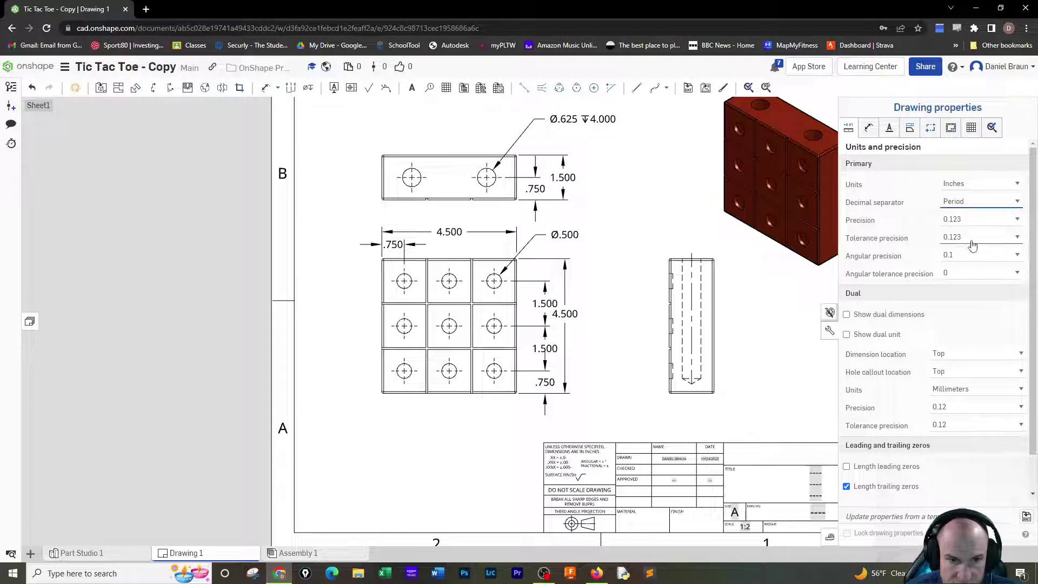
pyautogui.click(973, 224)
pyautogui.click(972, 225)
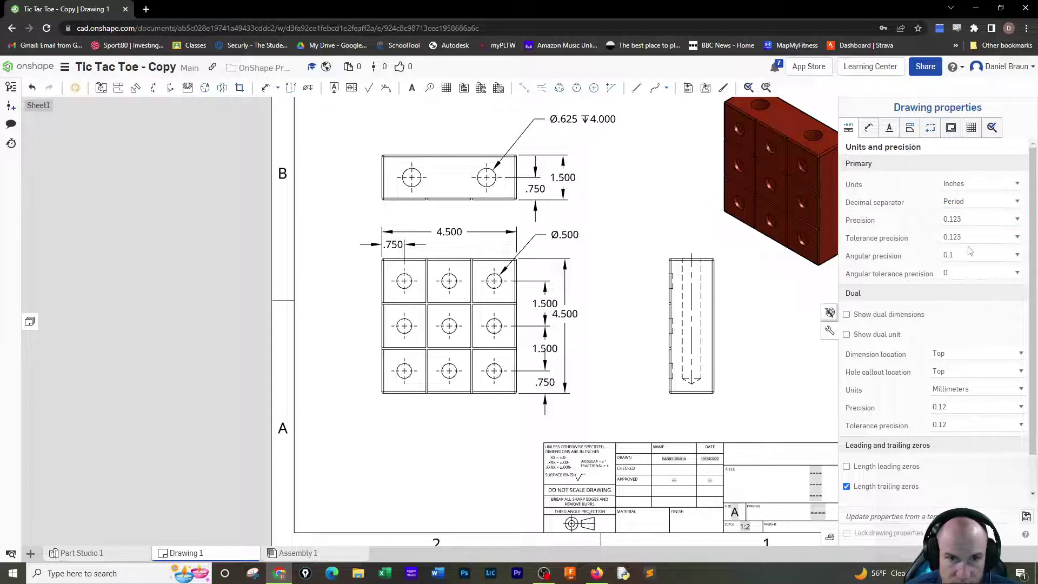
pyautogui.click(976, 232)
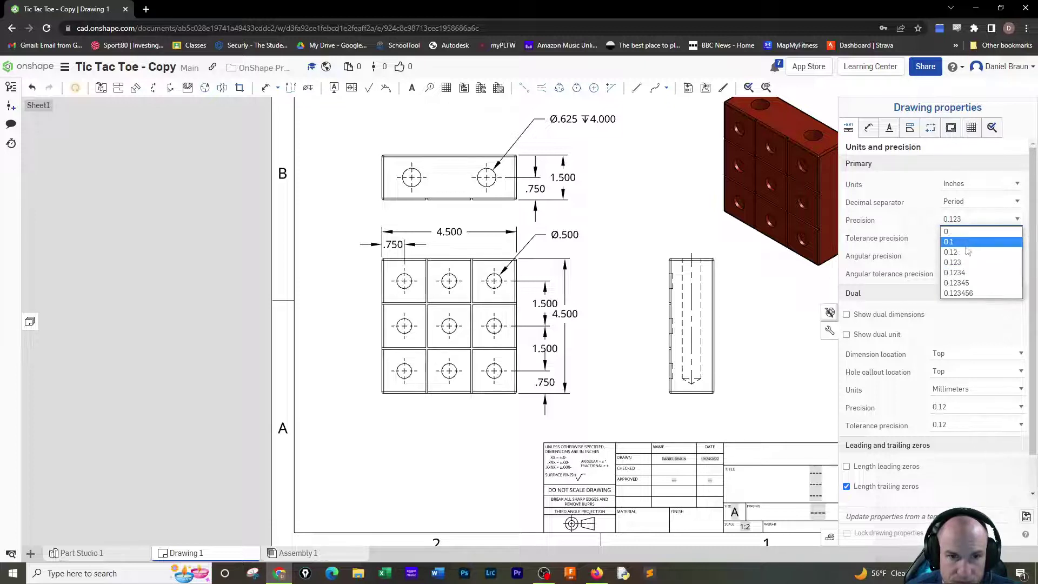
pyautogui.click(970, 242)
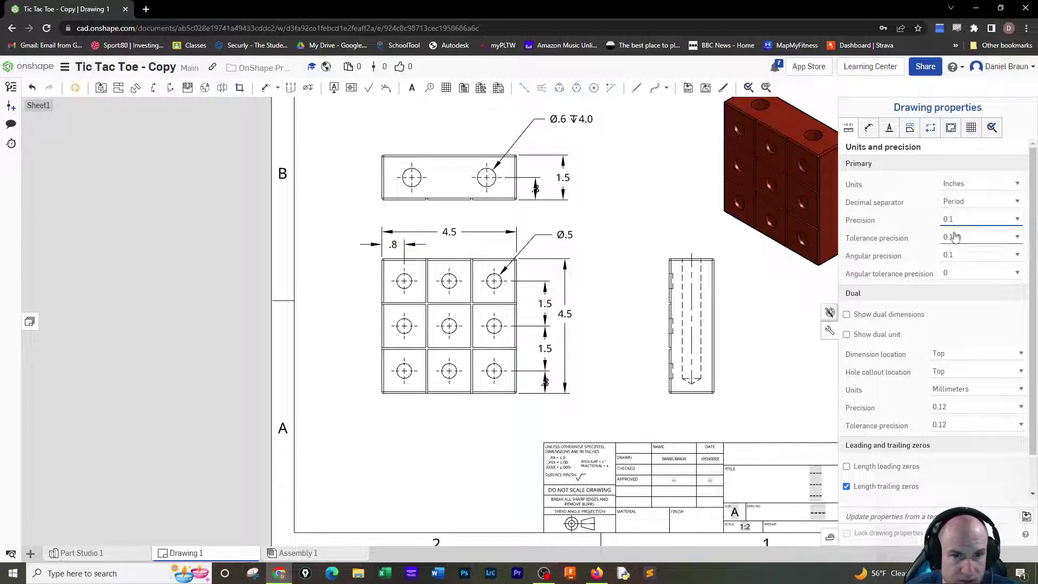
pyautogui.click(972, 238)
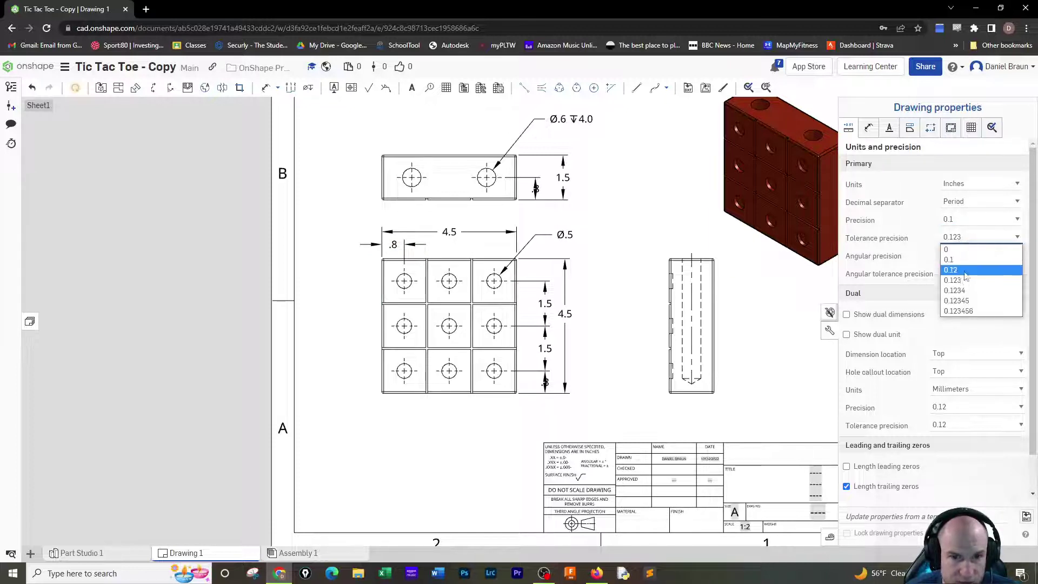
pyautogui.click(967, 220)
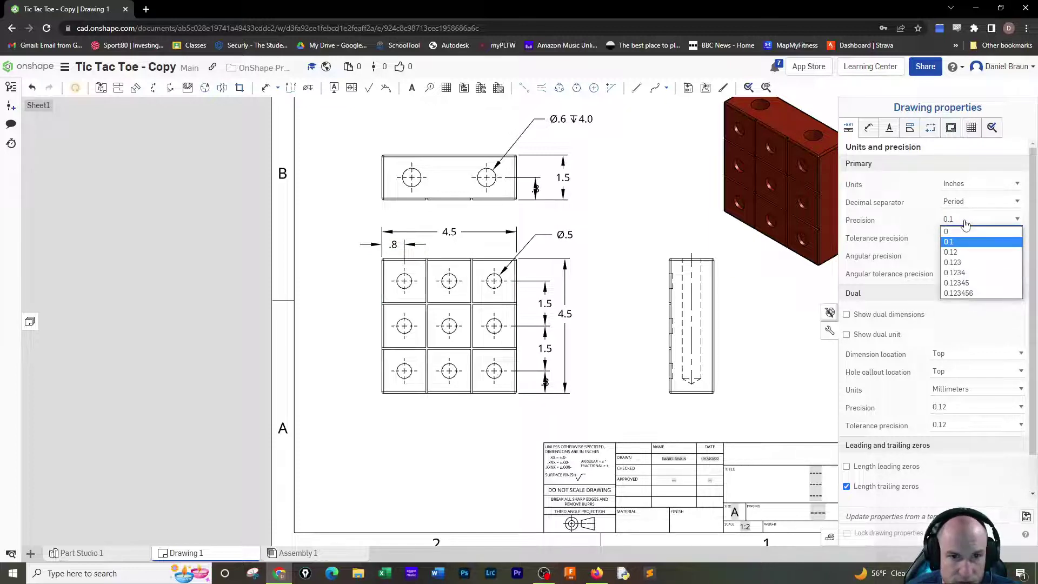
pyautogui.click(966, 252)
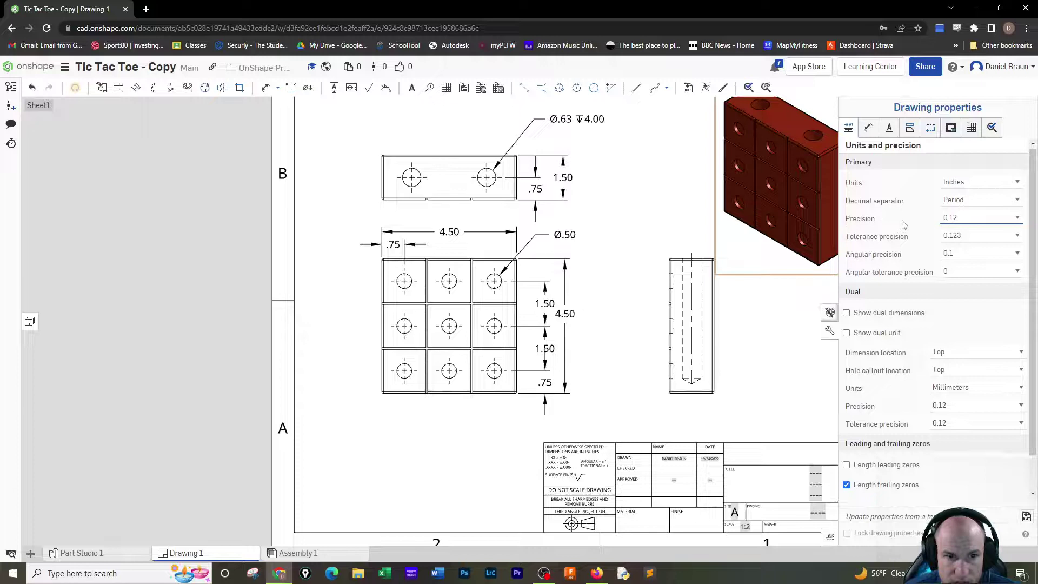
# Turn off length trailing zeros and switch units to fractional inches at 1/16 precision.
pyautogui.scroll(-1, 905, 238)
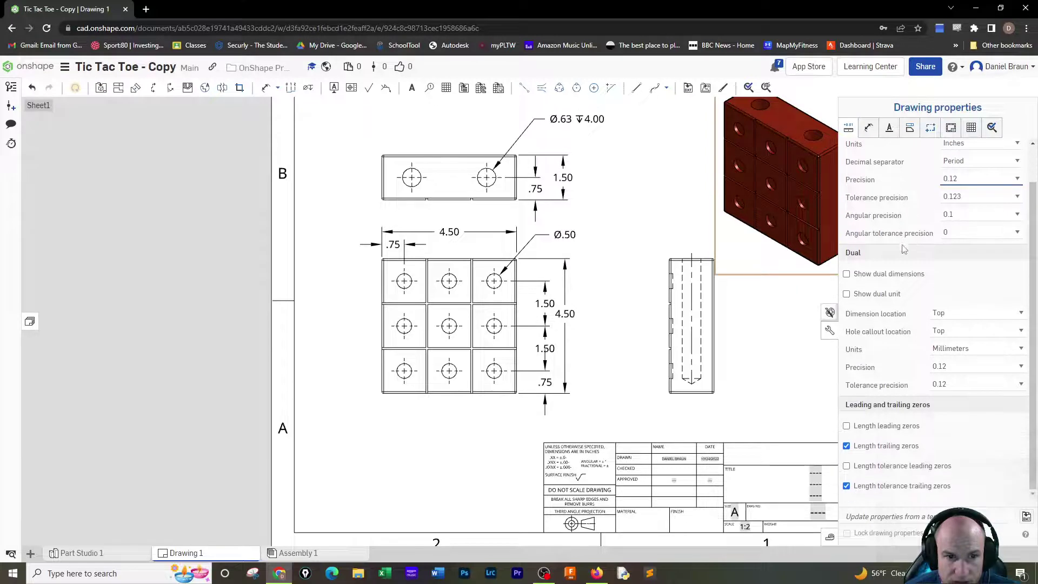
pyautogui.click(847, 447)
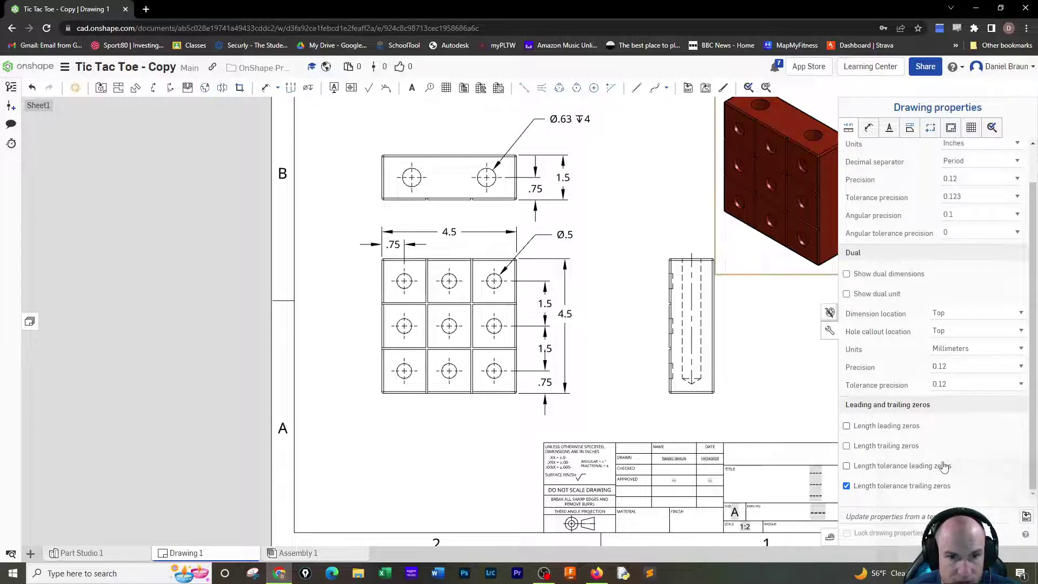
pyautogui.scroll(2, 943, 466)
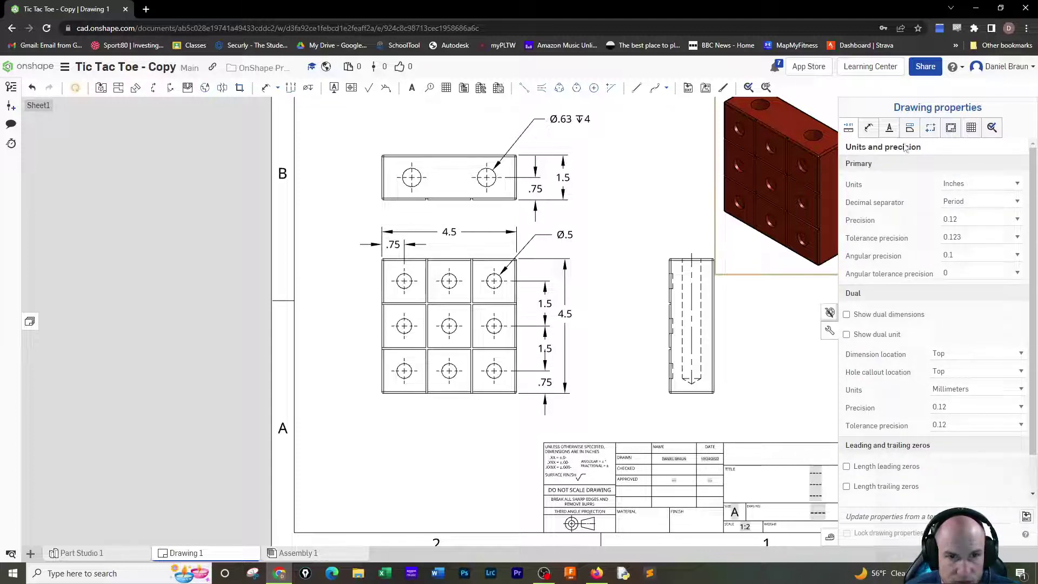
pyautogui.click(967, 185)
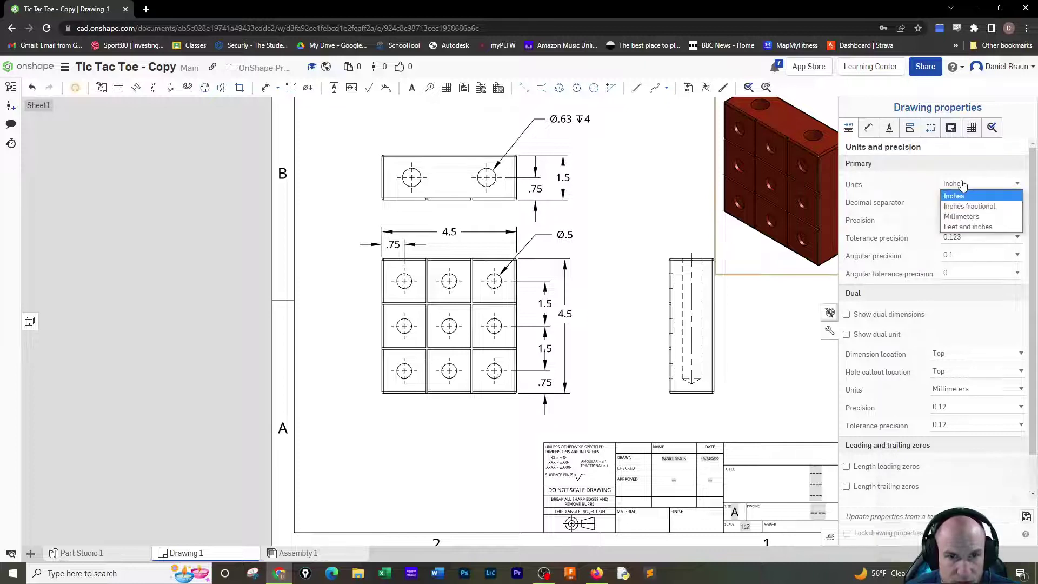
pyautogui.click(969, 207)
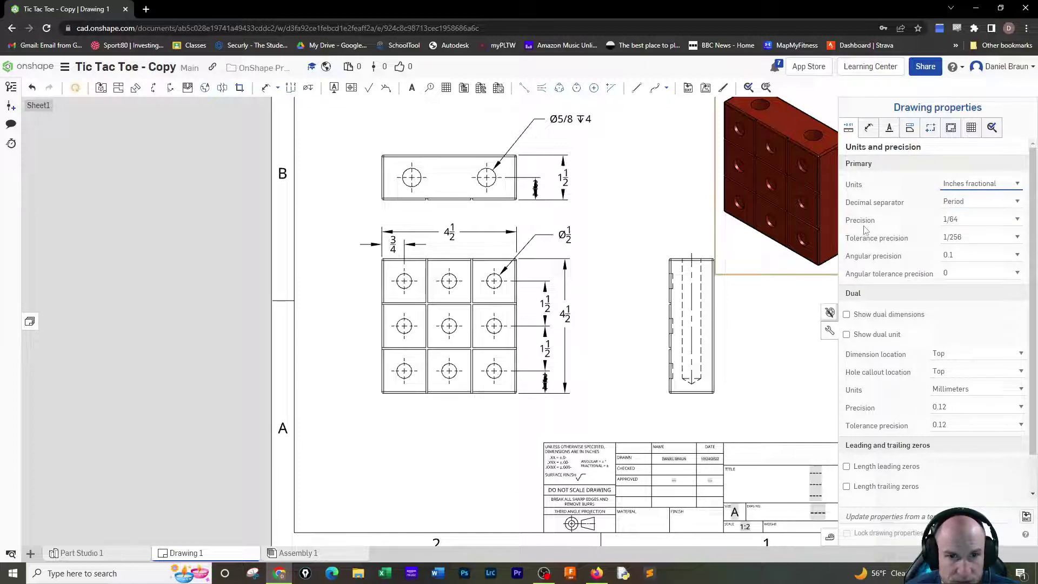
pyautogui.click(1018, 220)
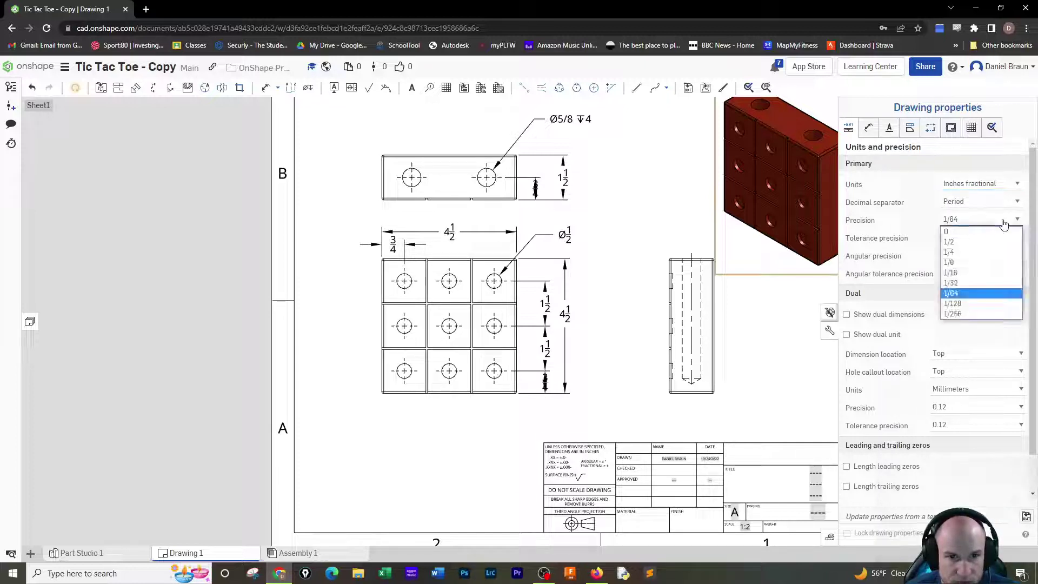
pyautogui.click(966, 273)
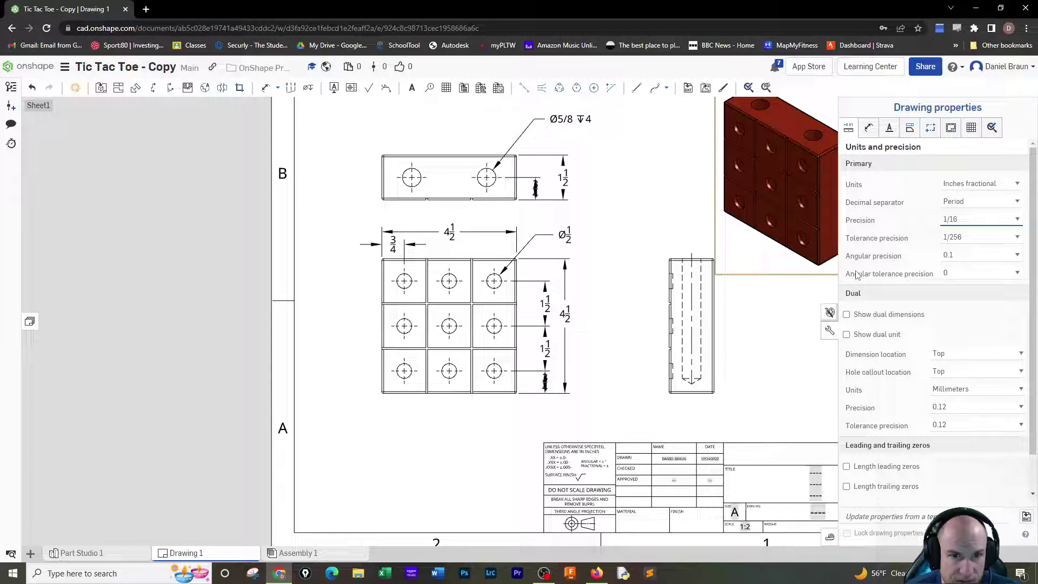
pyautogui.click(831, 332)
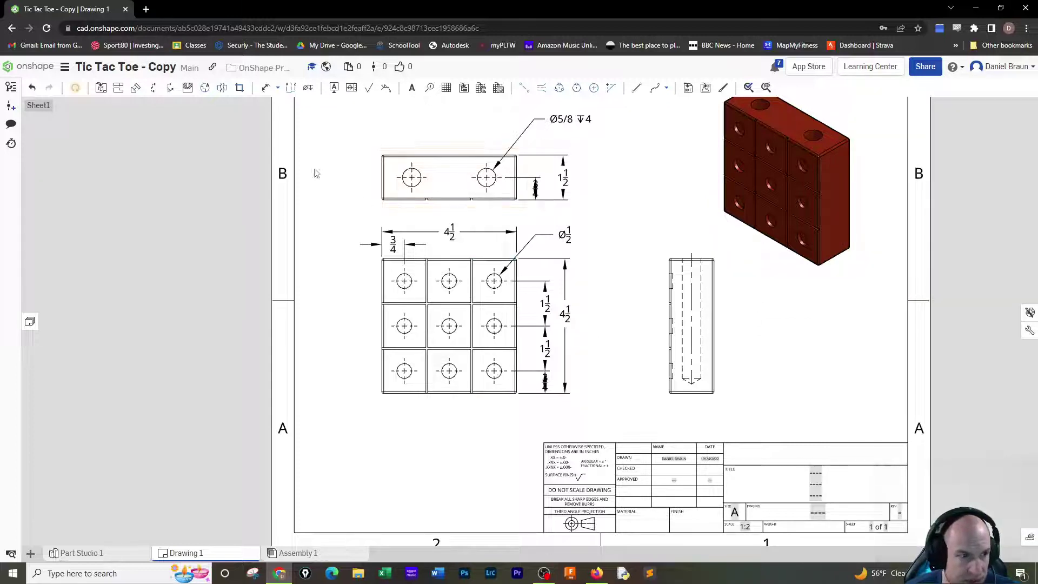
# Add two 1 1/2 dimensions between the left–middle and middle–right top-row hole centres.
pyautogui.click(265, 87)
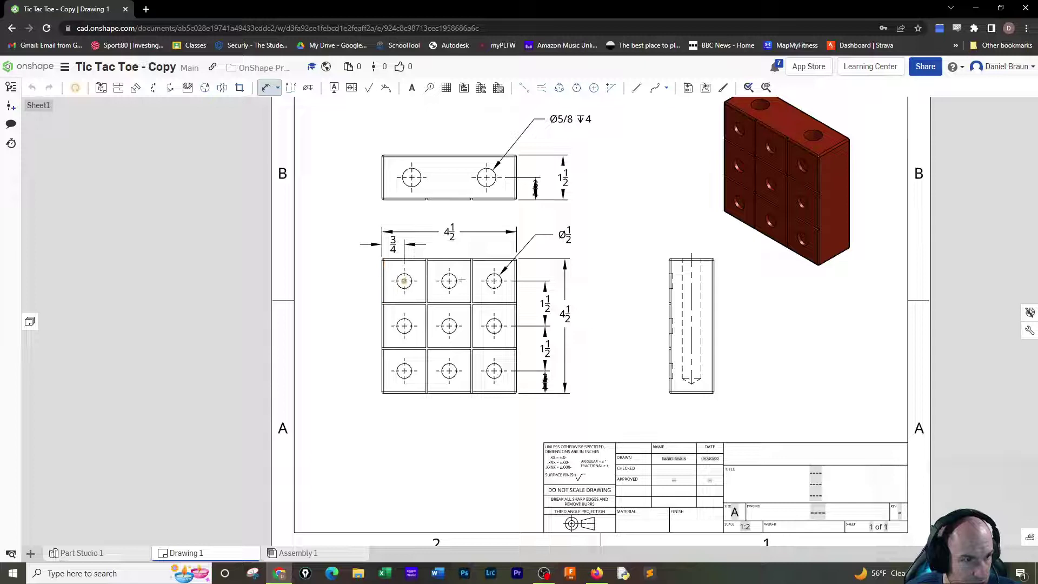
pyautogui.click(450, 281)
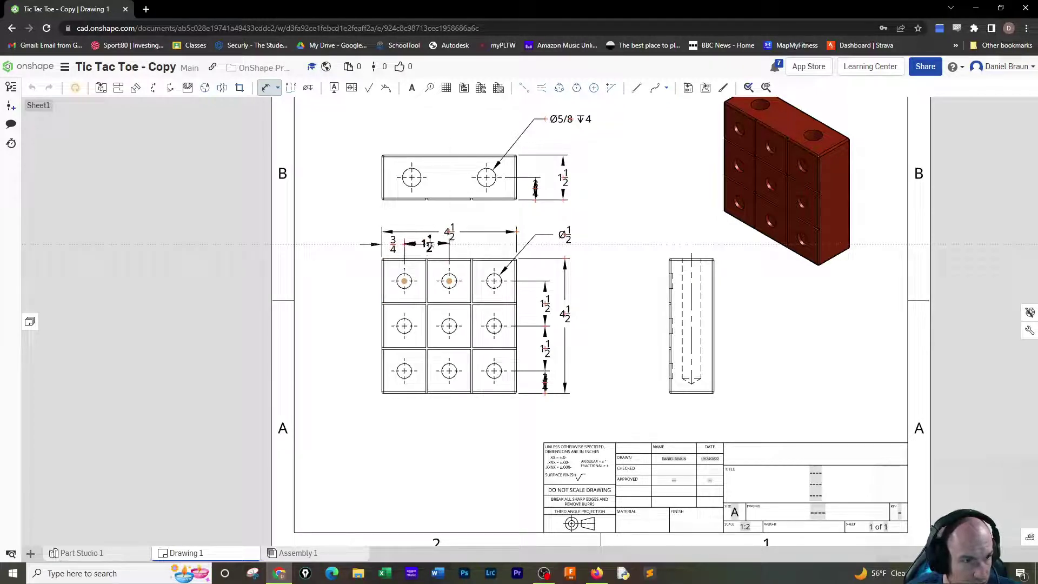
pyautogui.scroll(-3, 428, 243)
pyautogui.scroll(9, 425, 243)
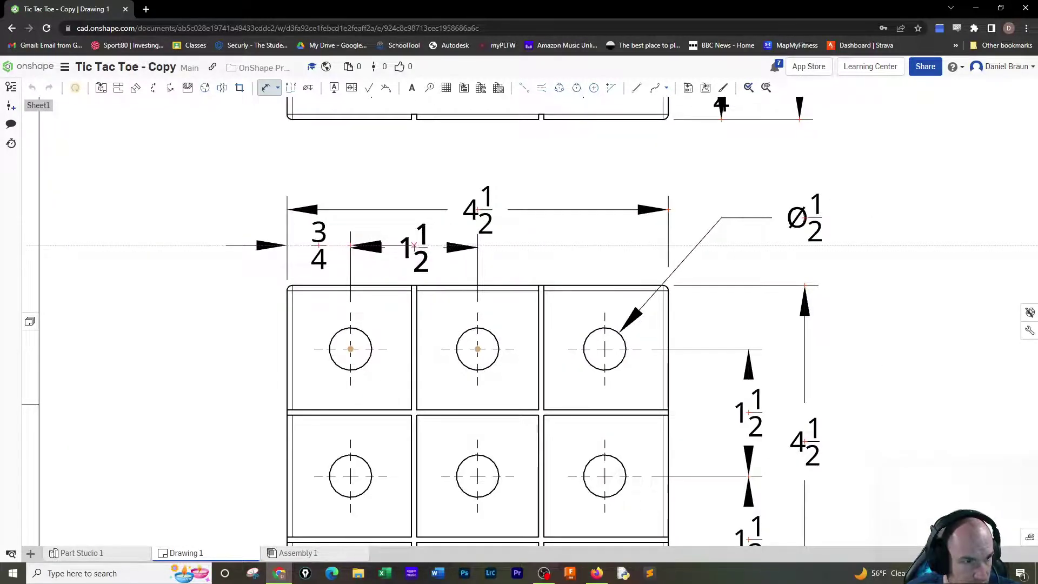
pyautogui.click(414, 245)
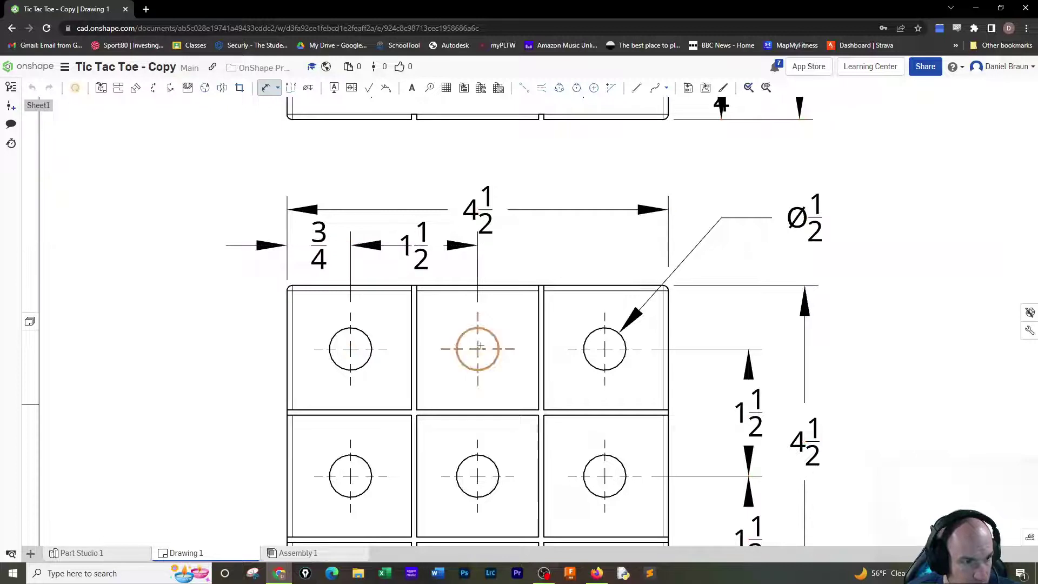
pyautogui.click(477, 349)
pyautogui.click(604, 348)
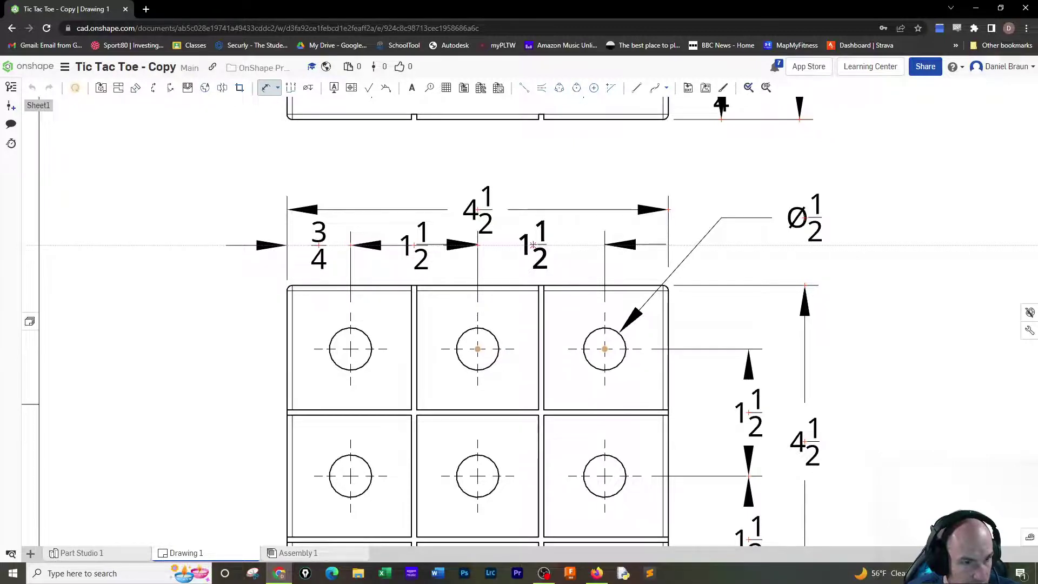
pyautogui.click(533, 245)
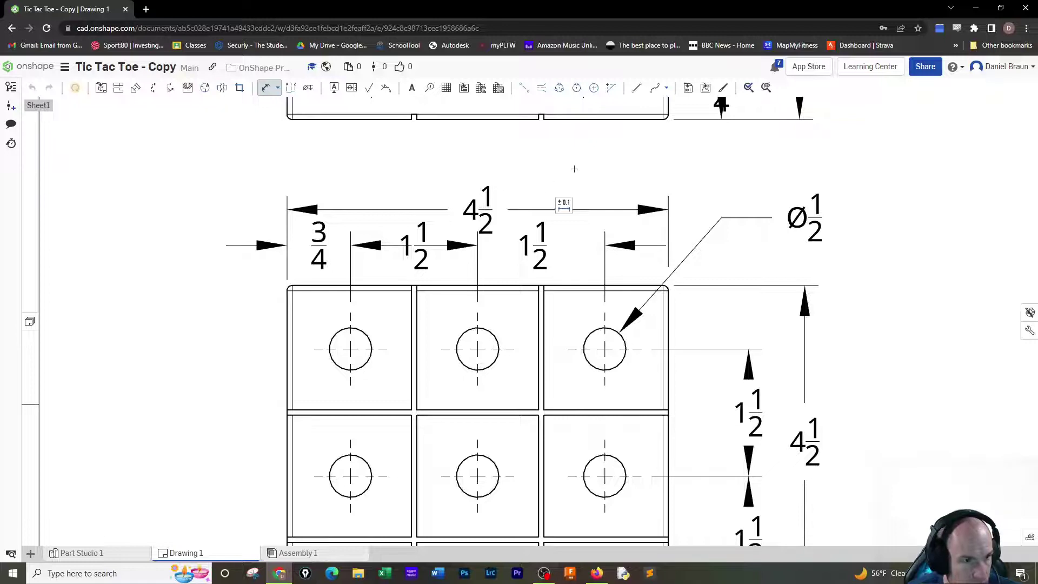
pyautogui.press('Escape')
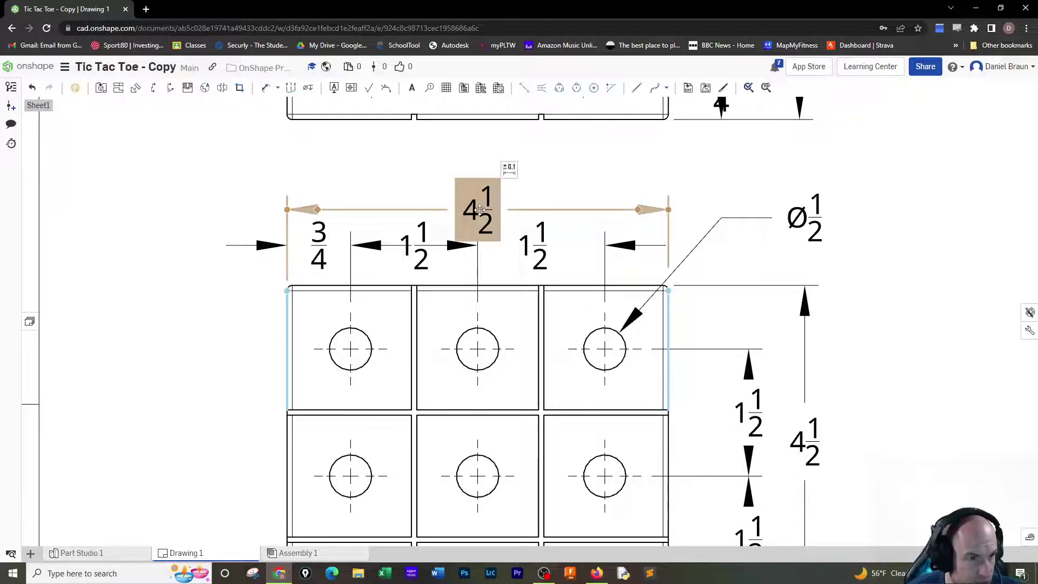
# Raise the overall 4 1/2 dimension and delete the middle 1 1/2 spacing dimension.
pyautogui.moveTo(480, 210); pyautogui.dragTo(495, 195)
pyautogui.click(495, 195)
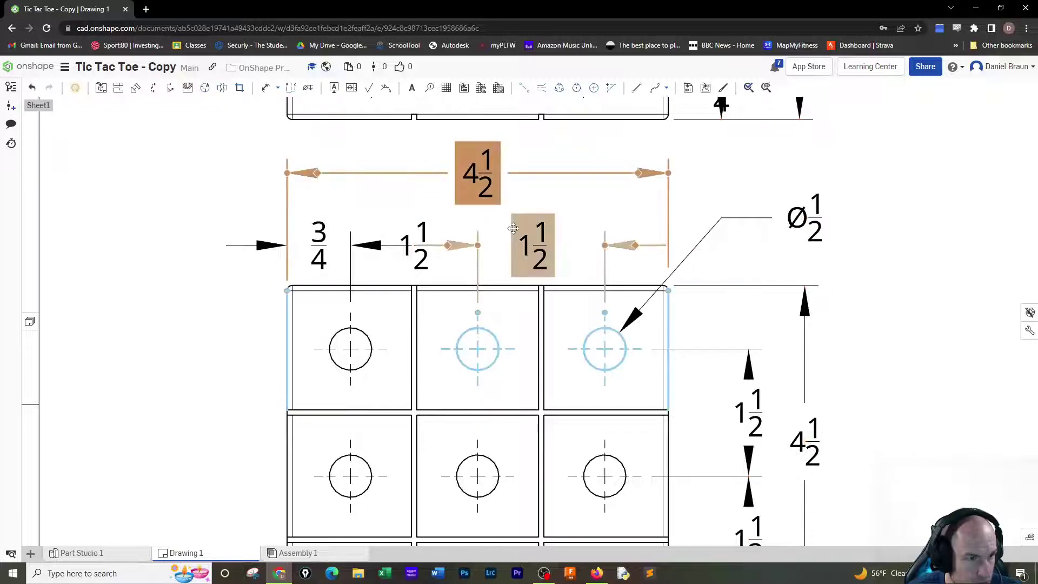
pyautogui.click(537, 264)
pyautogui.press('Delete')
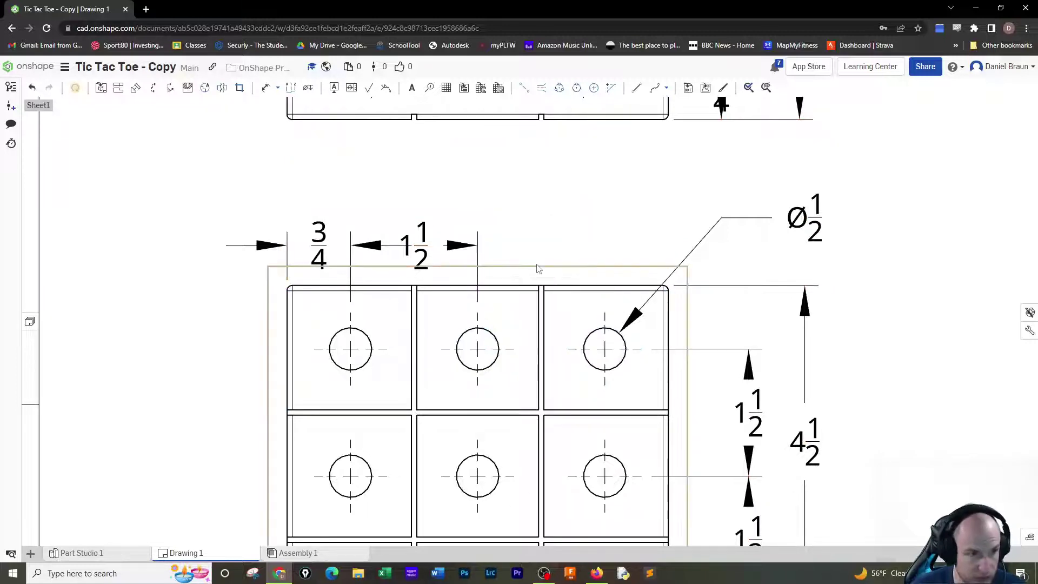
pyautogui.hotkey('ctrl', 'z')
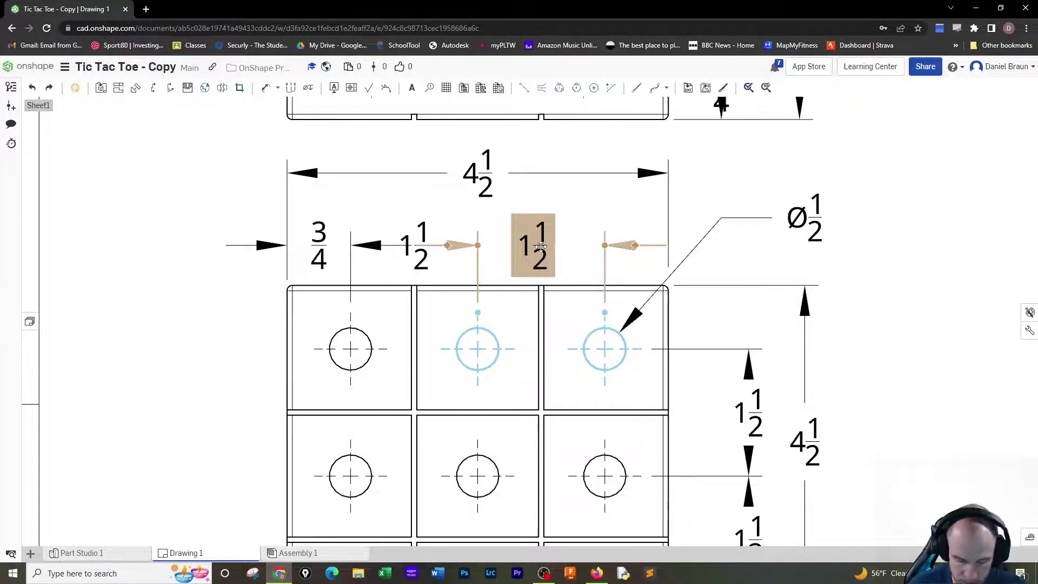
pyautogui.click(541, 246)
pyautogui.press('Delete')
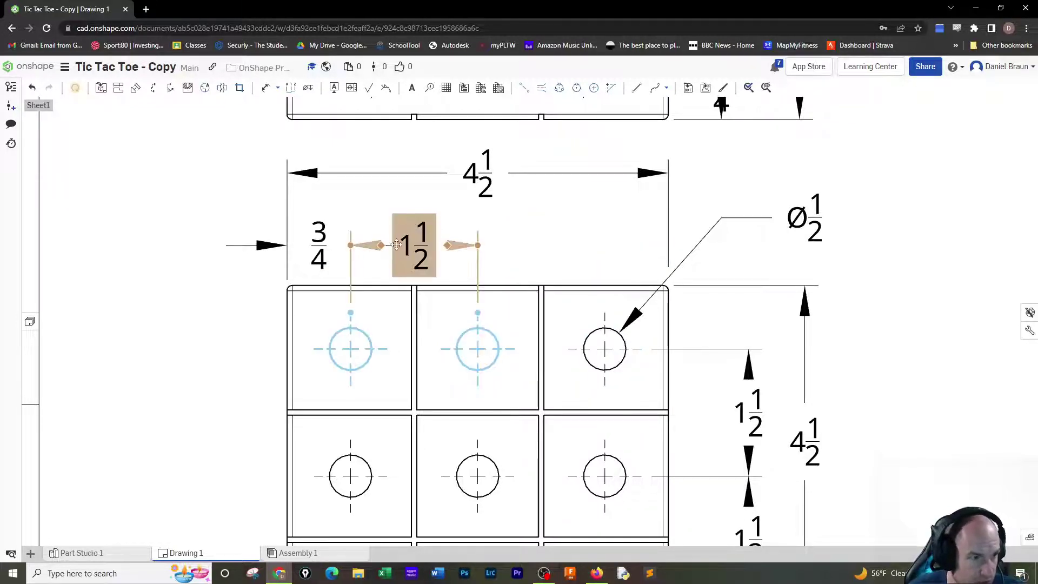
# Select the left 1 1/2 and 3/4 dimensions, then nudge the top view slightly up.
pyautogui.click(377, 250)
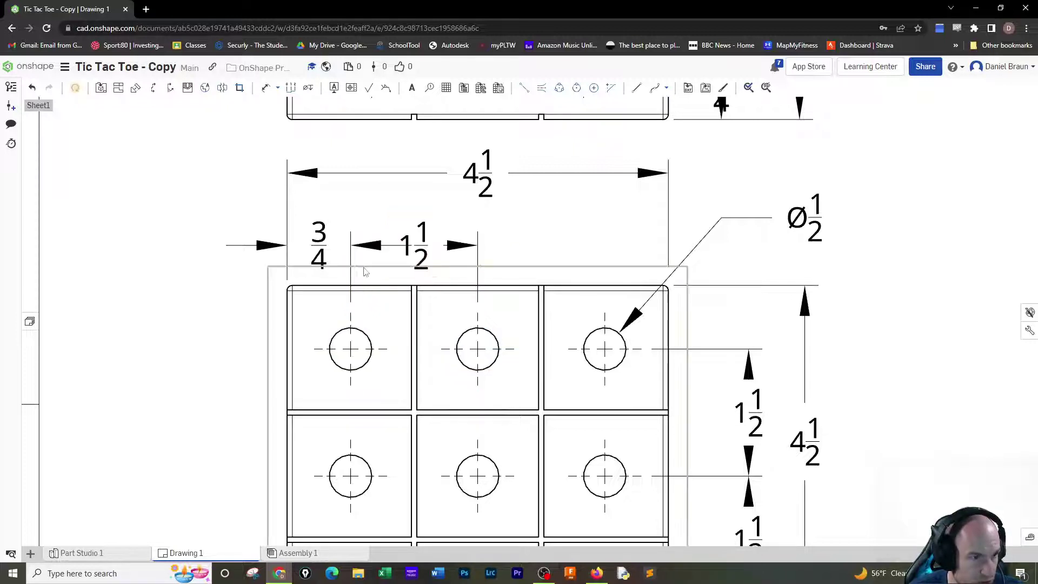
pyautogui.click(406, 246)
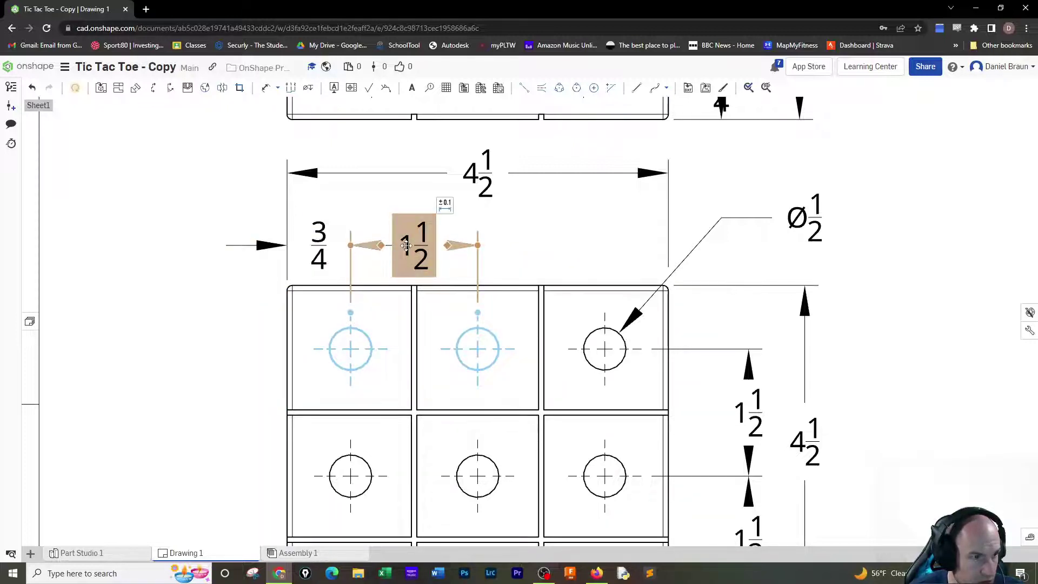
pyautogui.scroll(-5, 936, 445)
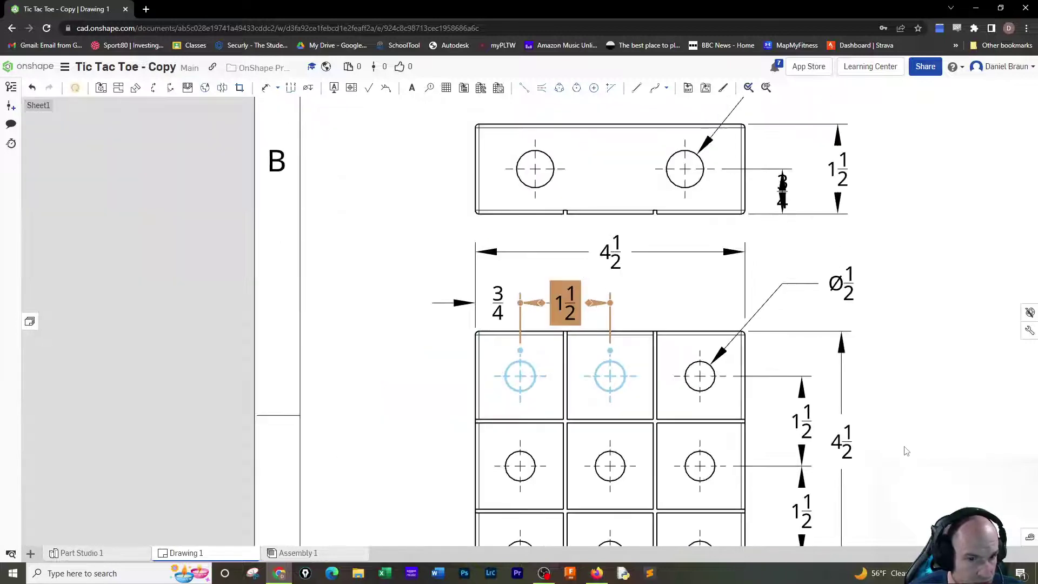
pyautogui.click(788, 440)
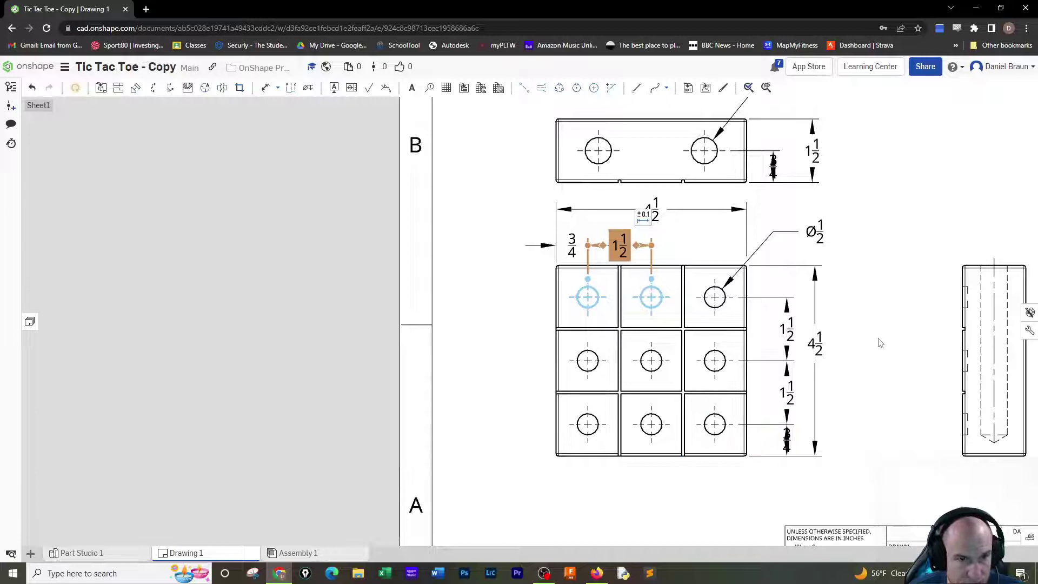
pyautogui.scroll(-3, 879, 342)
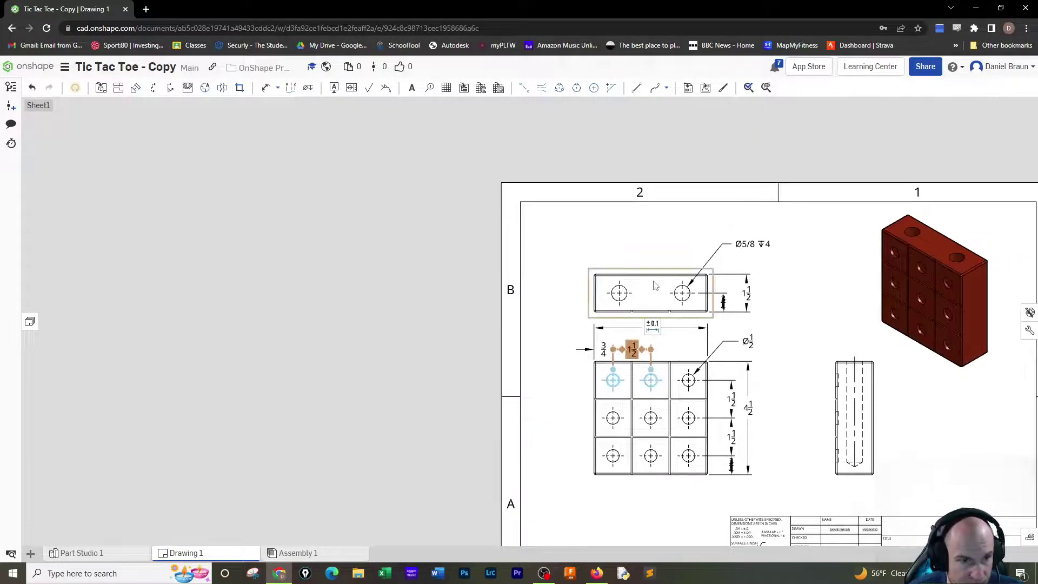
pyautogui.click(656, 252)
pyautogui.moveTo(656, 251); pyautogui.dragTo(655, 248)
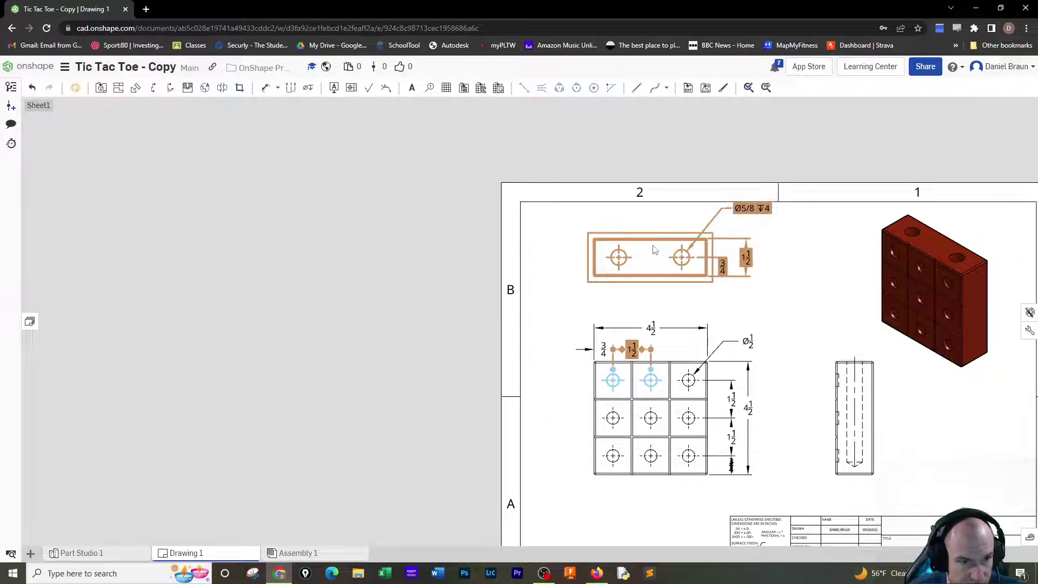
pyautogui.click(792, 290)
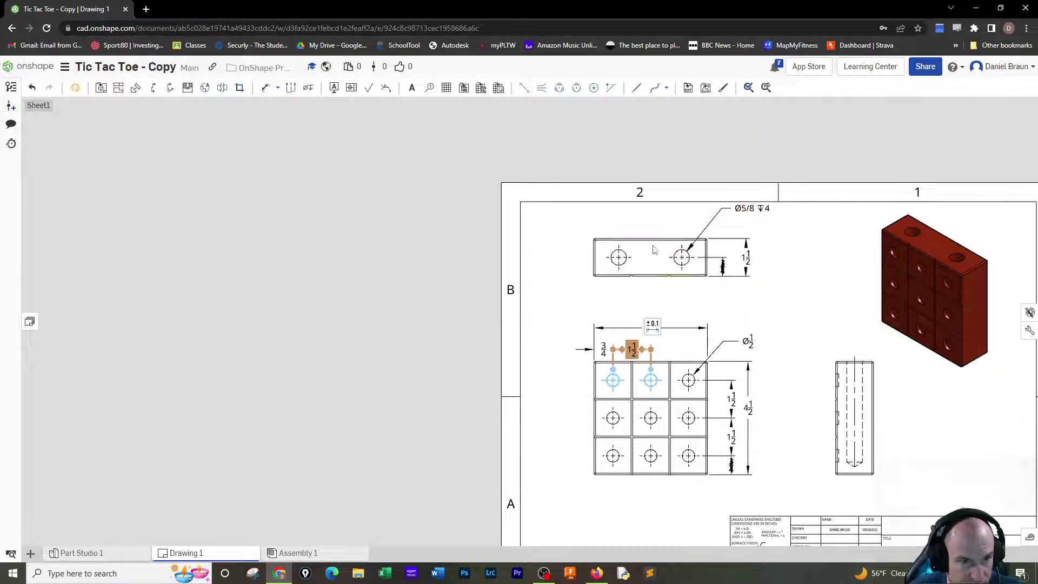
# Delete the horizontal and both vertical 1 1/2 spacing dimensions.
pyautogui.click(630, 350)
pyautogui.press('Delete')
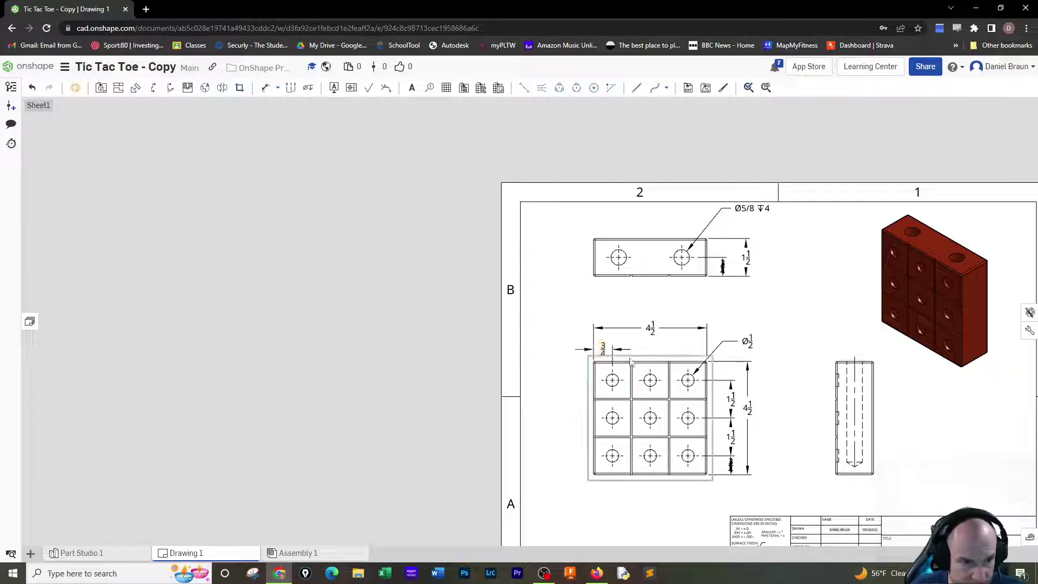
pyautogui.click(729, 442)
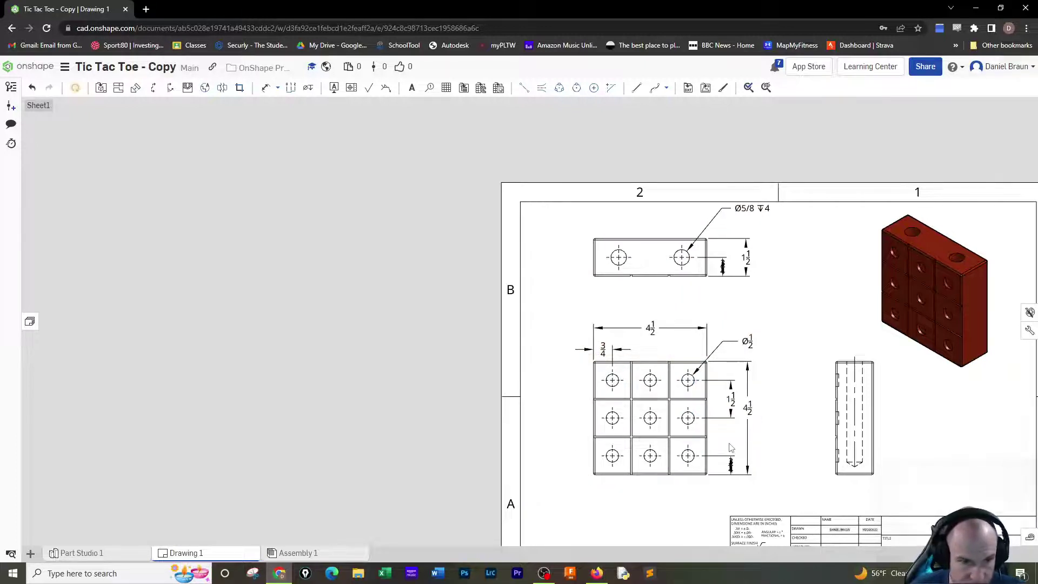
pyautogui.press('Delete')
pyautogui.click(728, 418)
pyautogui.press('Delete')
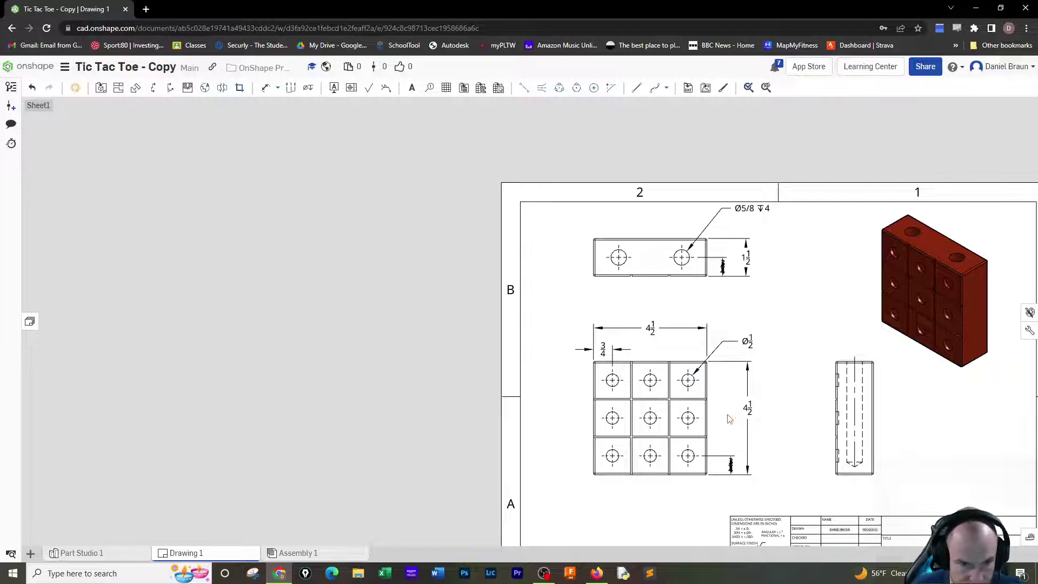
# Drag the 3/4 dimension down and both 4 1/2 dimensions farther out from the view.
pyautogui.moveTo(731, 464); pyautogui.dragTo(731, 485)
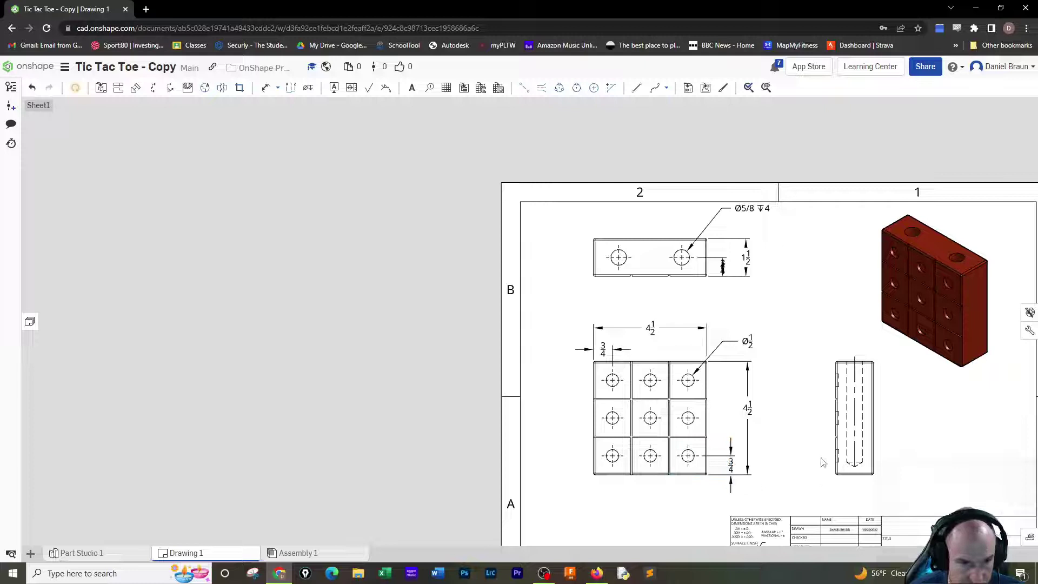
pyautogui.moveTo(749, 411); pyautogui.dragTo(783, 411)
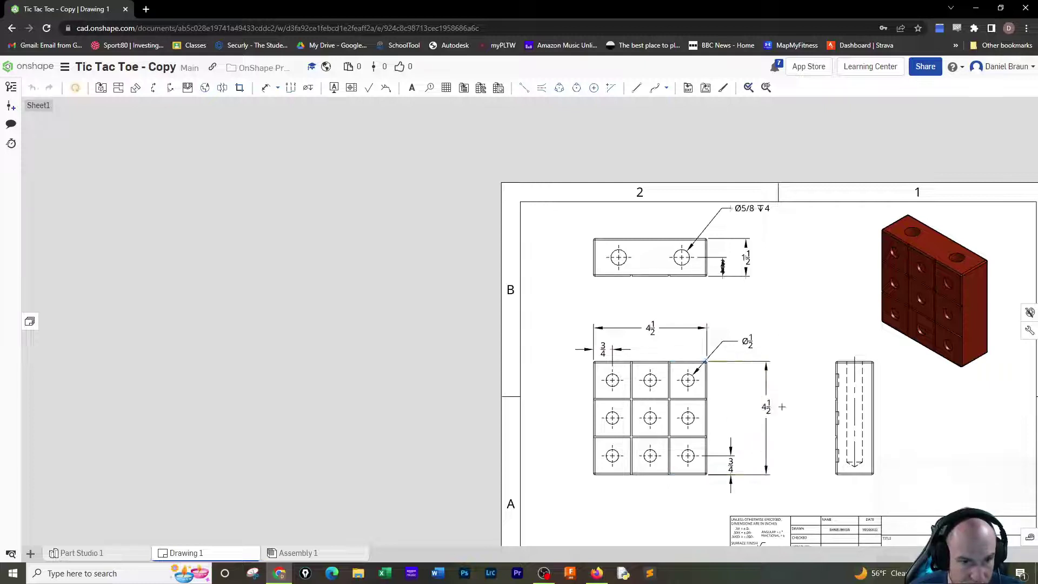
pyautogui.moveTo(651, 328); pyautogui.dragTo(649, 309)
# Dimension the top-middle and top-right hole centres from the left edge as 2 1/4 and 3 3/4.
pyautogui.click(265, 88)
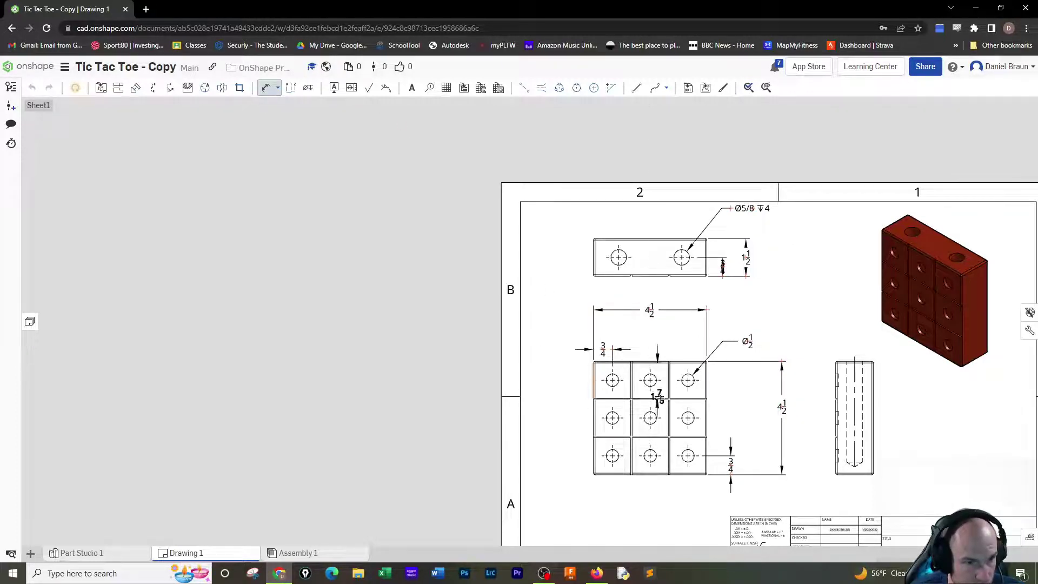
pyautogui.click(652, 385)
pyautogui.click(651, 380)
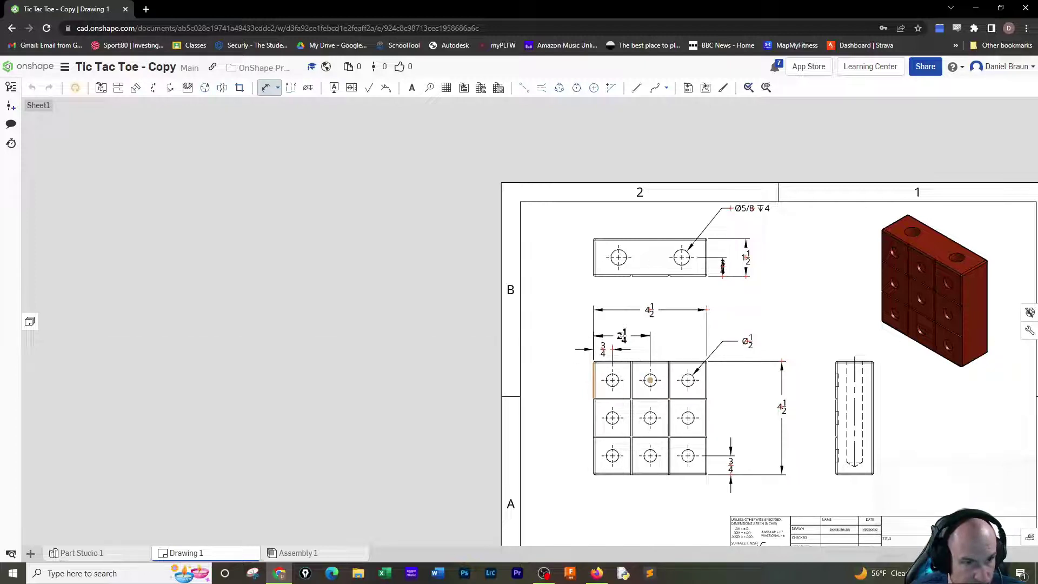
pyautogui.click(623, 336)
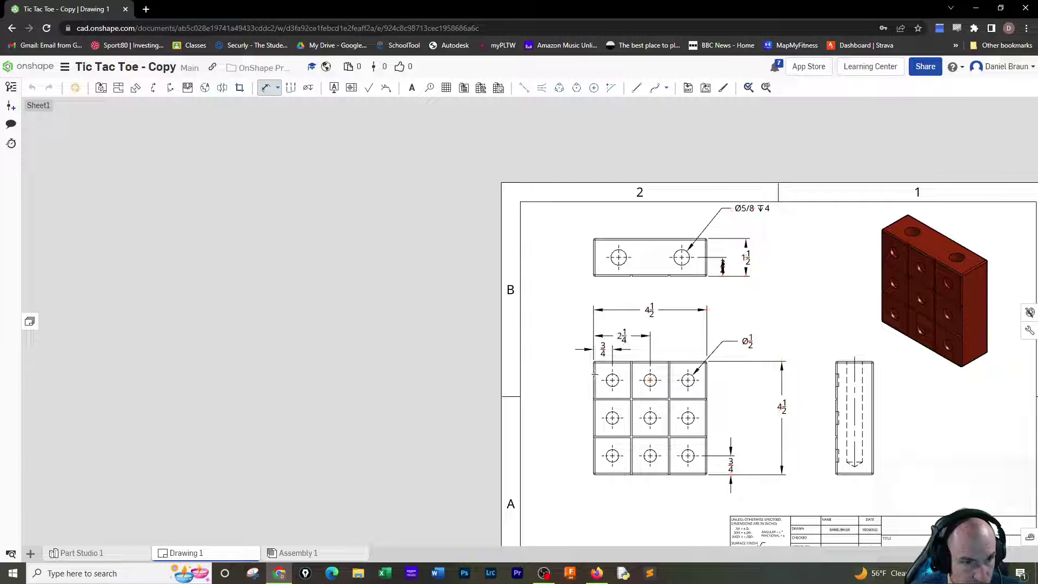
pyautogui.click(593, 377)
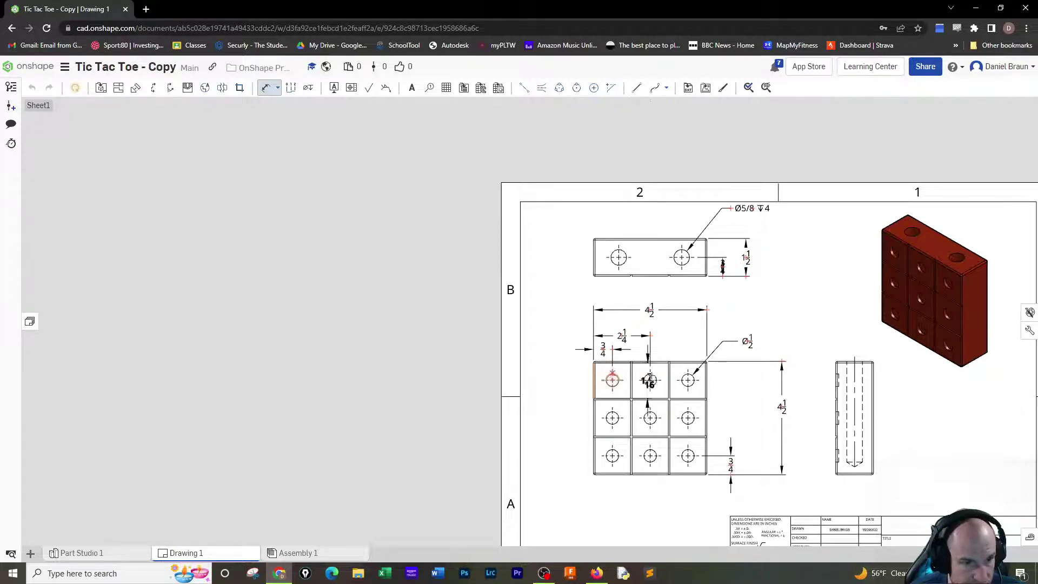
pyautogui.click(688, 380)
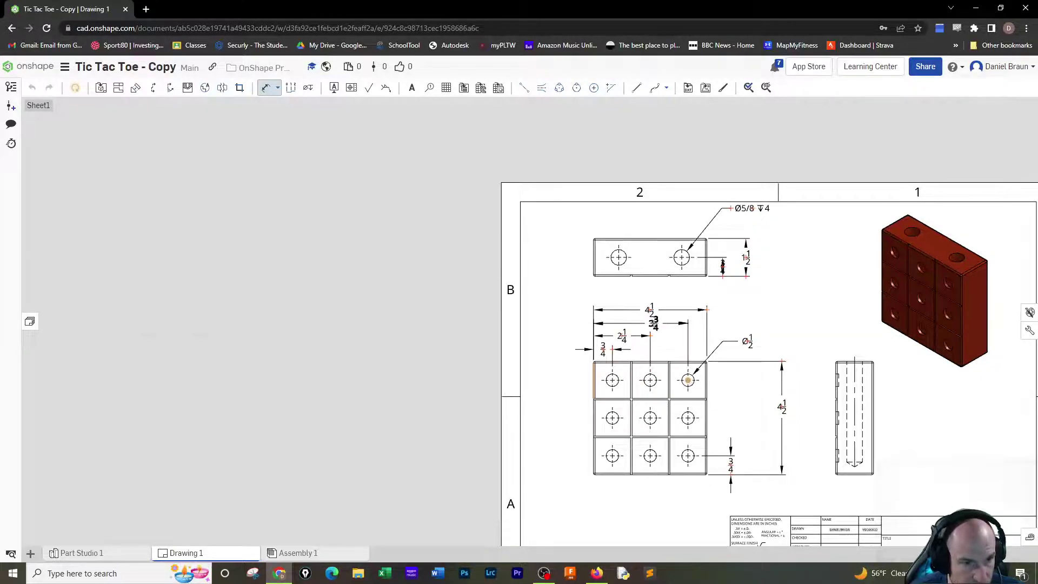
pyautogui.click(639, 323)
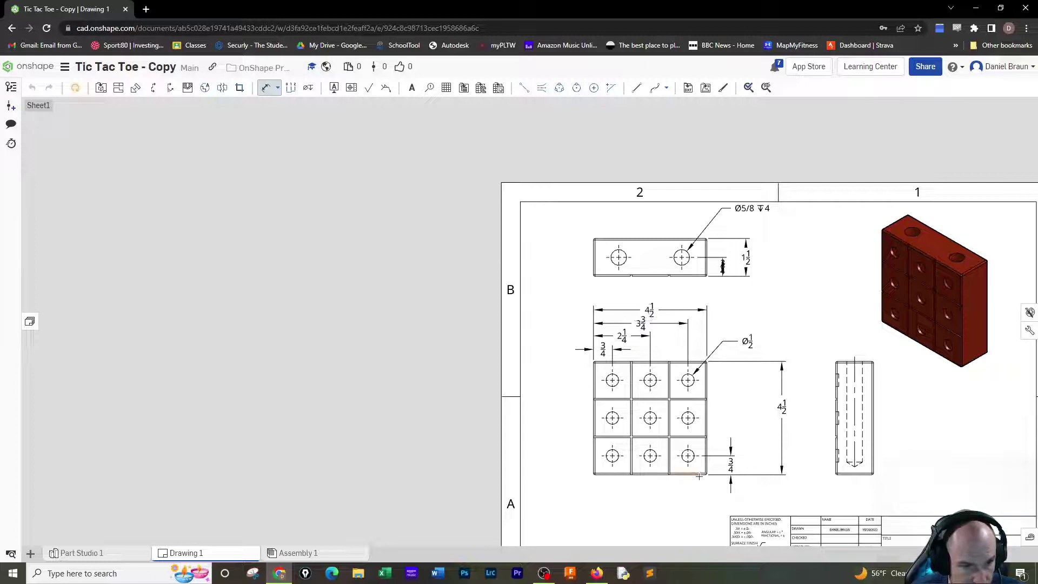
# Add vertical 2 1/4 and 3 3/4 dimensions from the bottom edge to the right-column hole centres.
pyautogui.scroll(5, 684, 473)
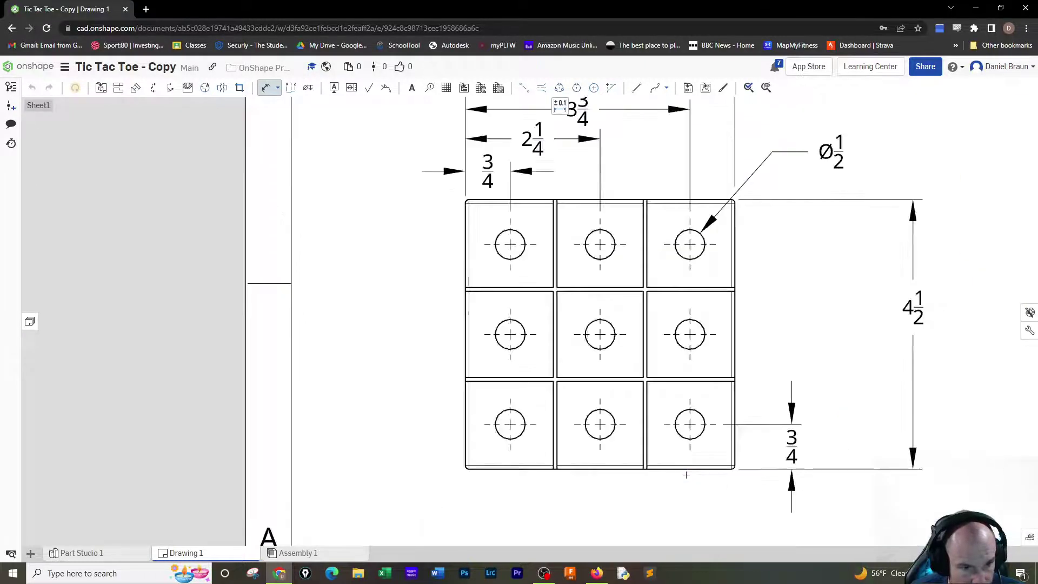
pyautogui.click(684, 473)
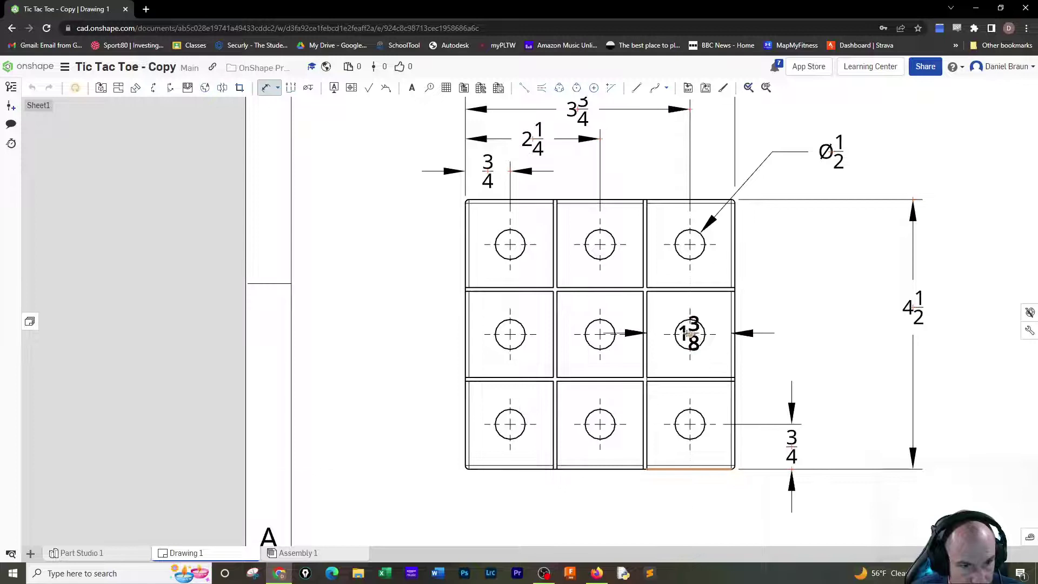
pyautogui.click(690, 334)
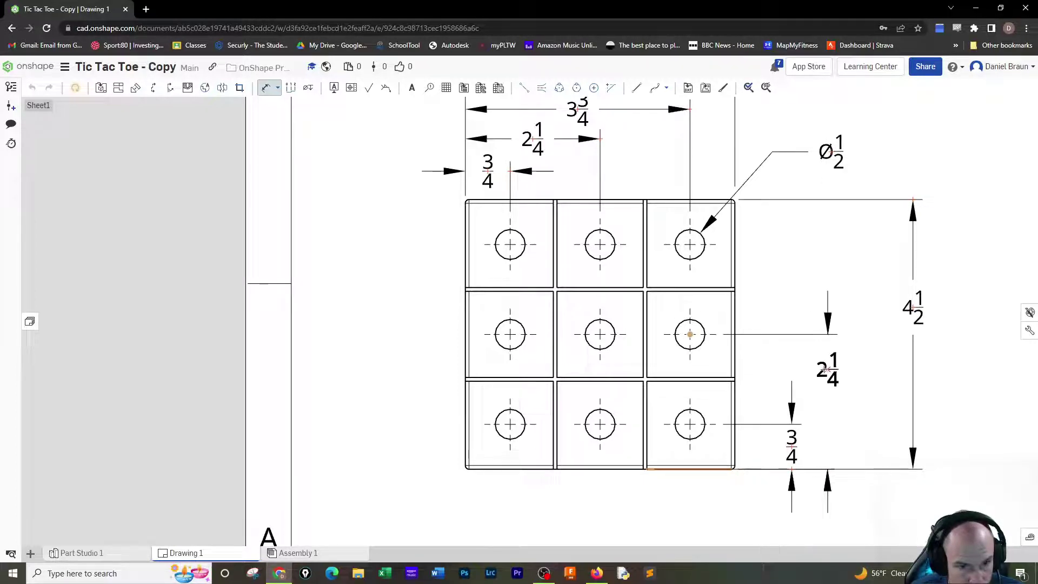
pyautogui.click(827, 370)
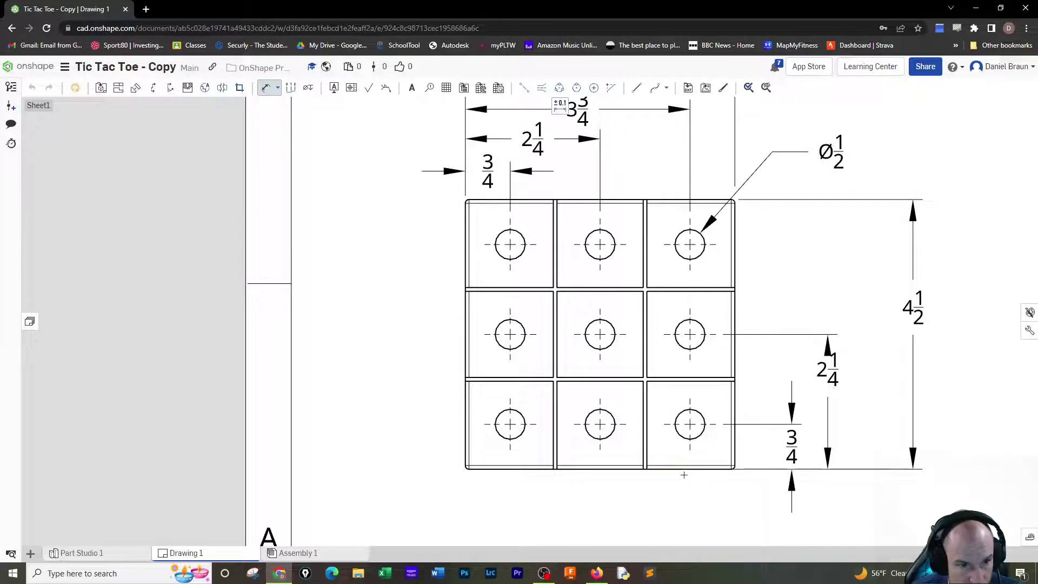
pyautogui.click(684, 469)
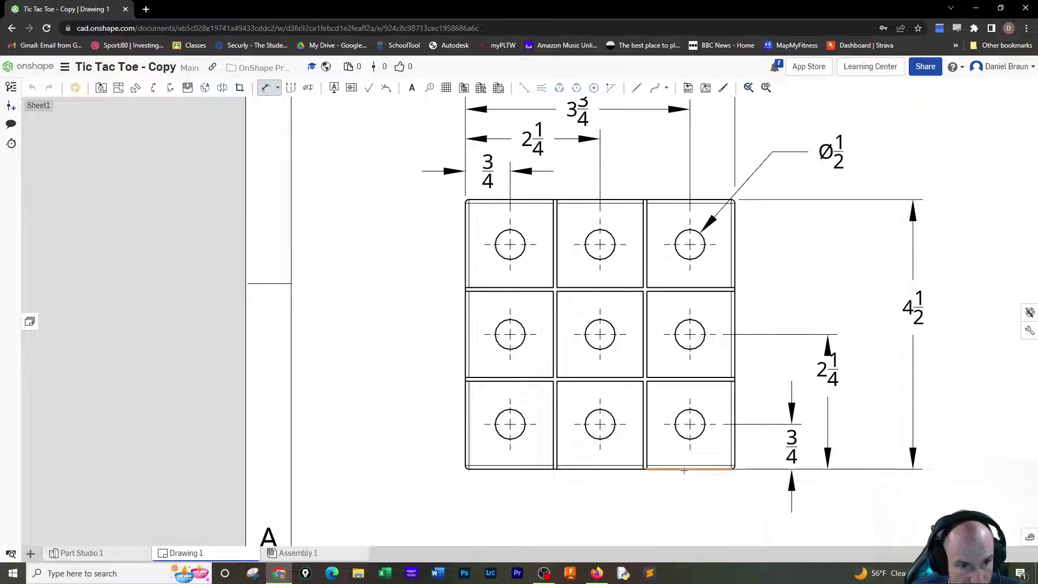
pyautogui.click(691, 245)
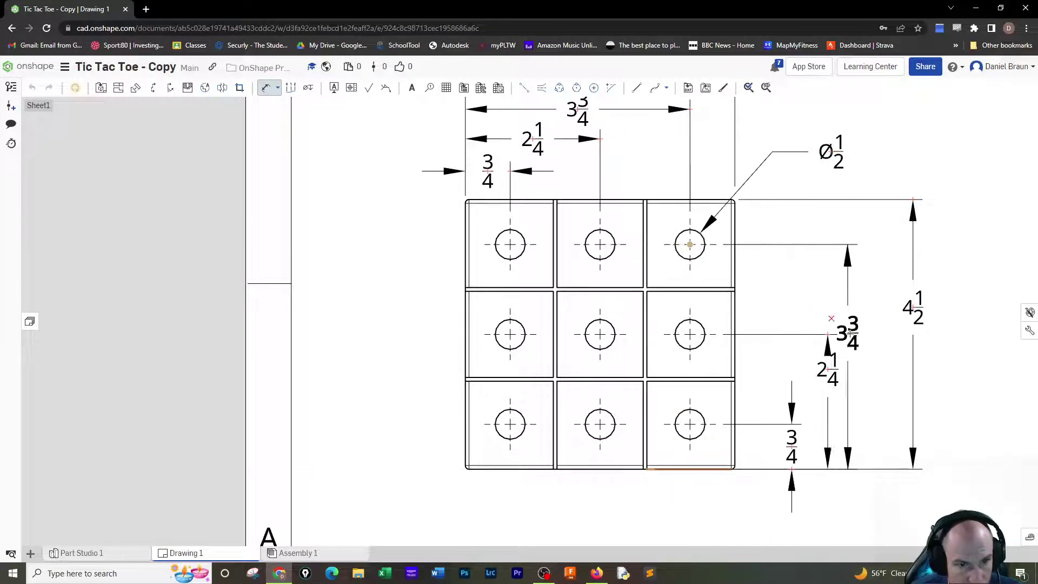
pyautogui.click(865, 321)
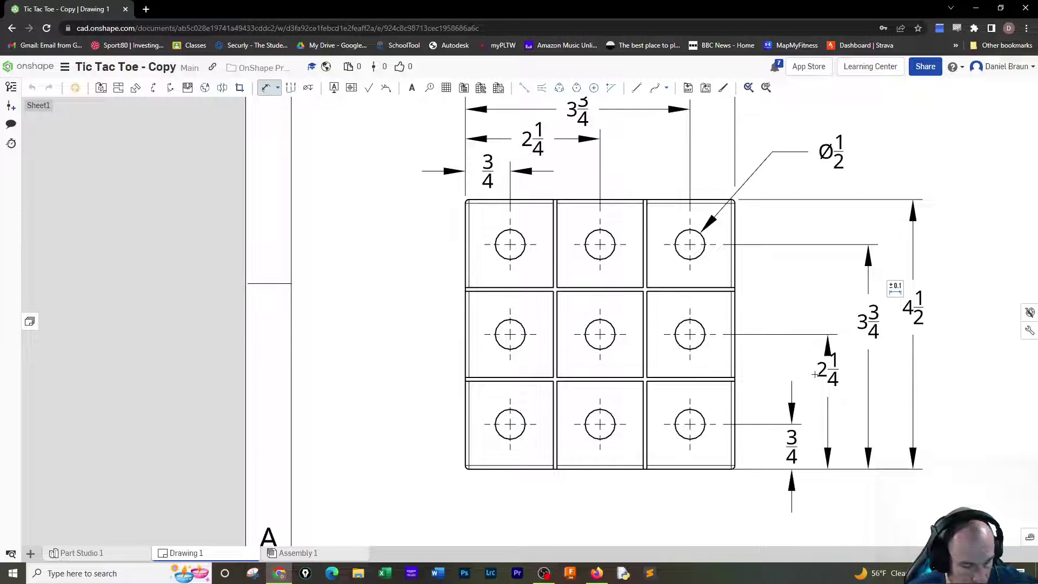
# Shift the 2 1/4 dimension into line and pan the sheet to bring the top view into view.
pyautogui.press('Escape')
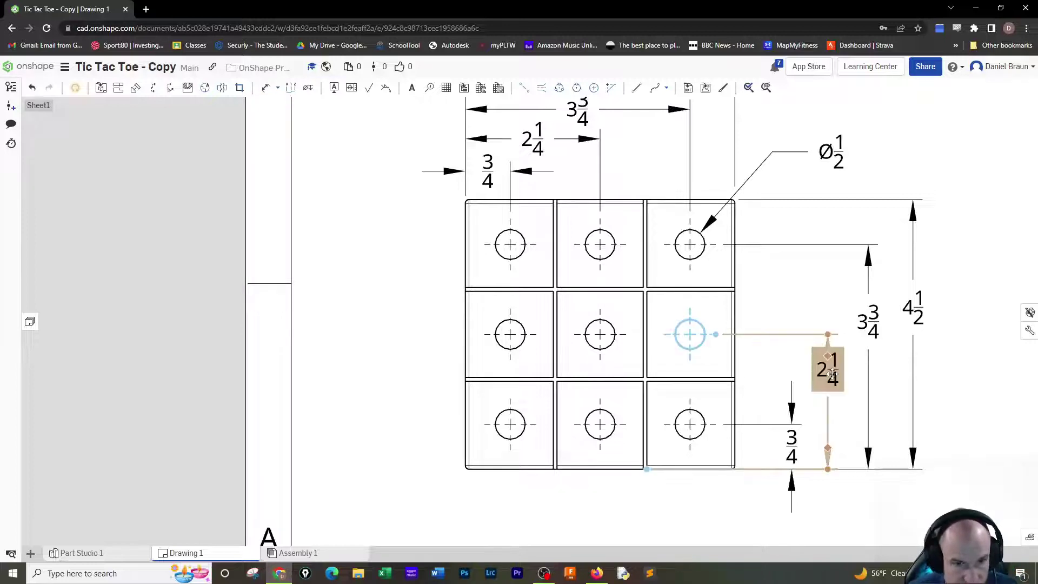
pyautogui.moveTo(833, 386); pyautogui.dragTo(831, 390)
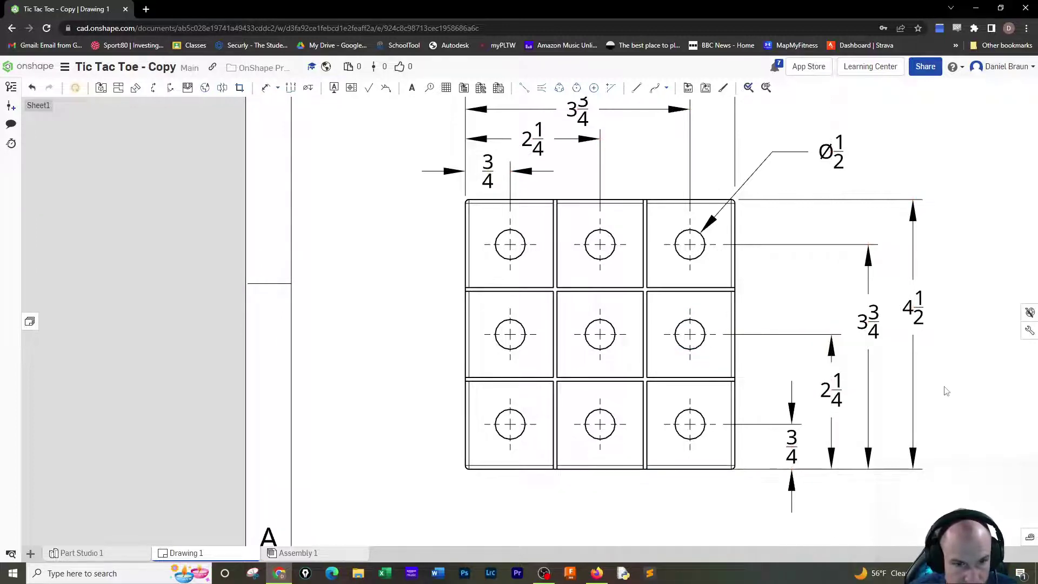
pyautogui.scroll(1, 943, 389)
pyautogui.scroll(-4, 943, 389)
pyautogui.moveTo(894, 287)
pyautogui.mouseDown(button='middle')
pyautogui.moveTo(884, 321)
pyautogui.moveTo(772, 414)
pyautogui.mouseUp(button='middle')
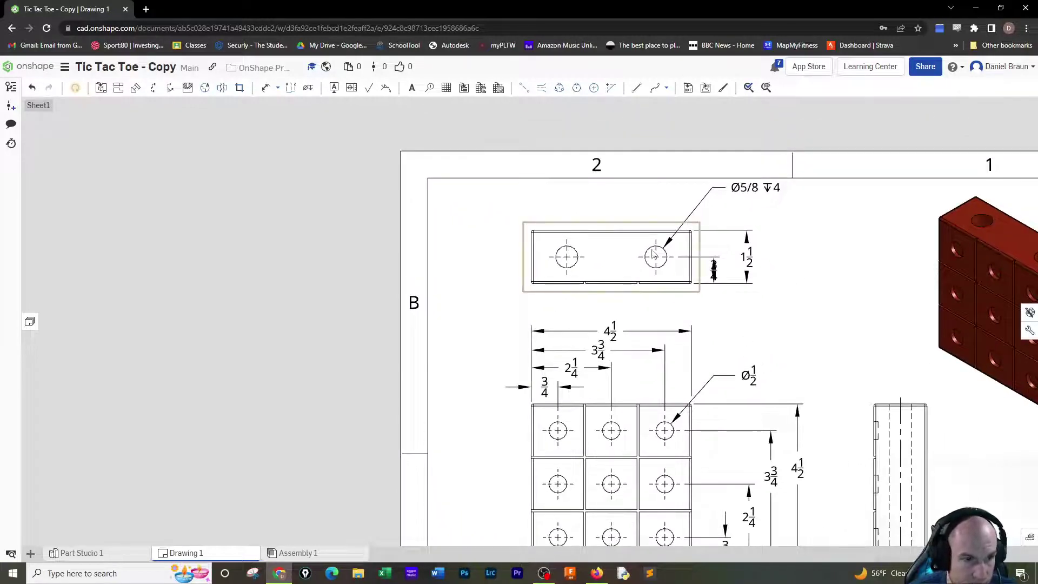
# Dimension the top view's left hole 1 inch from the left edge.
pyautogui.click(265, 88)
pyautogui.click(531, 257)
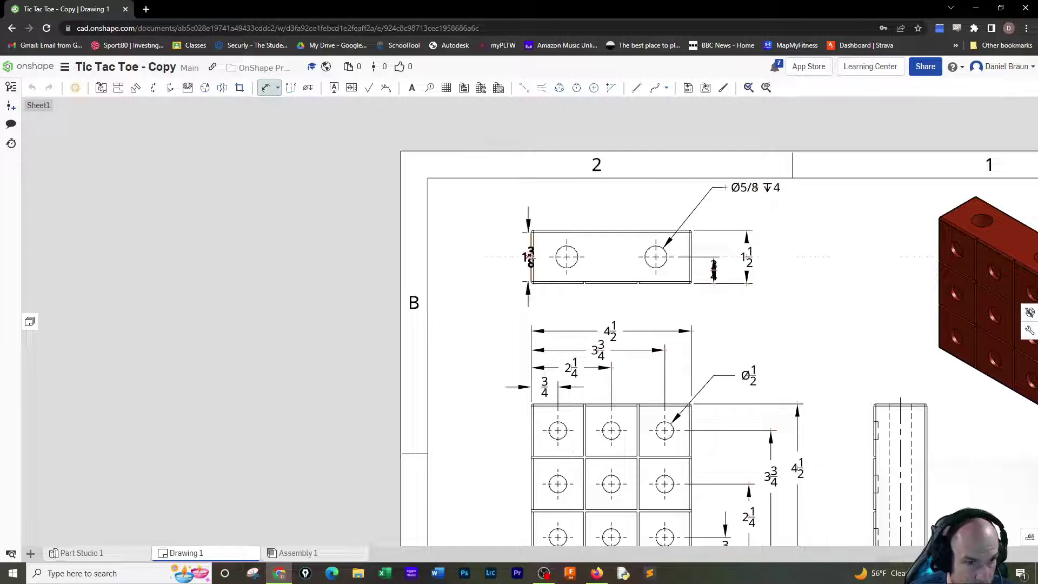
pyautogui.click(566, 258)
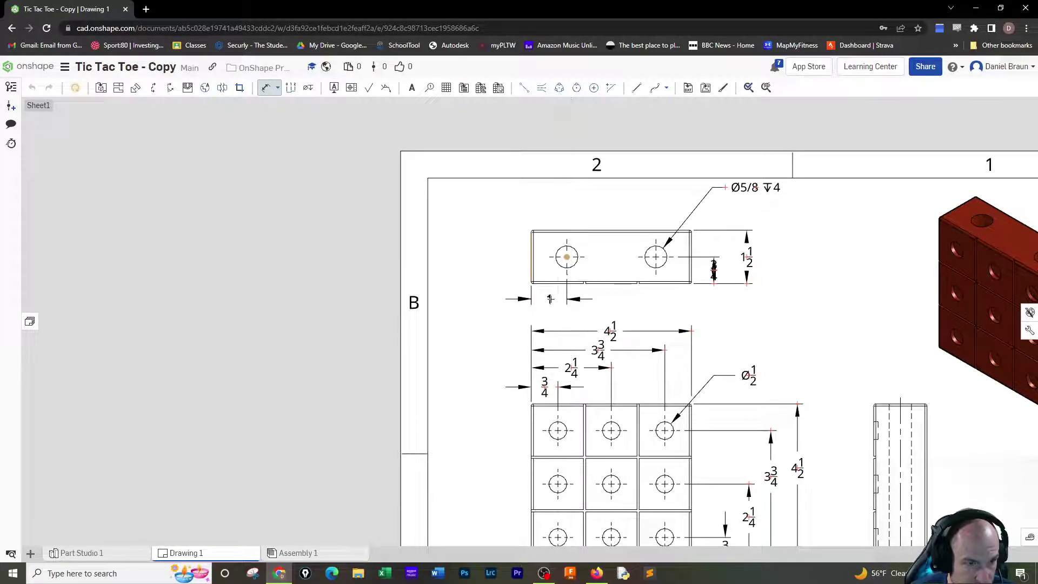
pyautogui.click(550, 299)
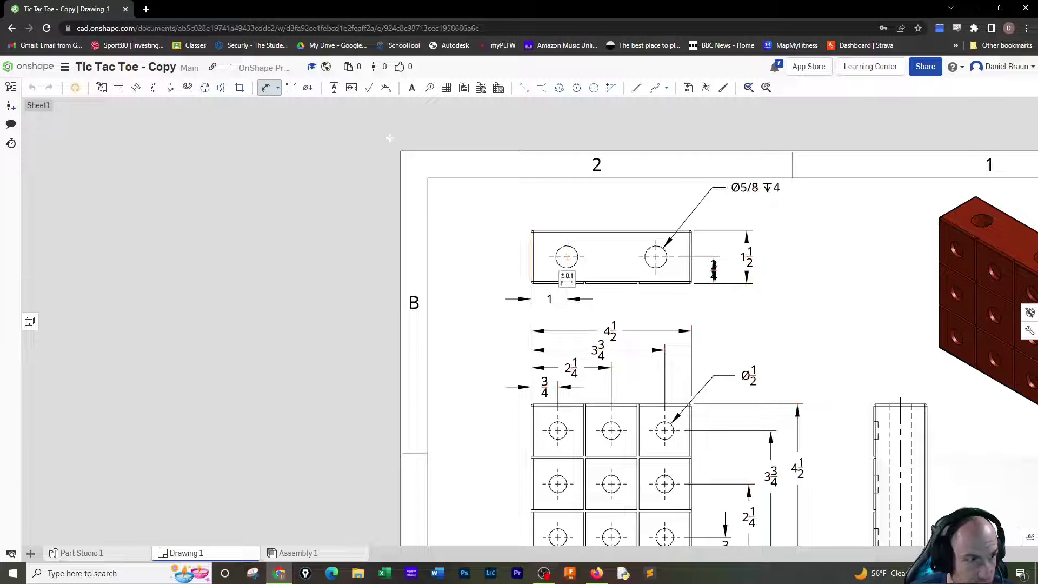
pyautogui.click(265, 87)
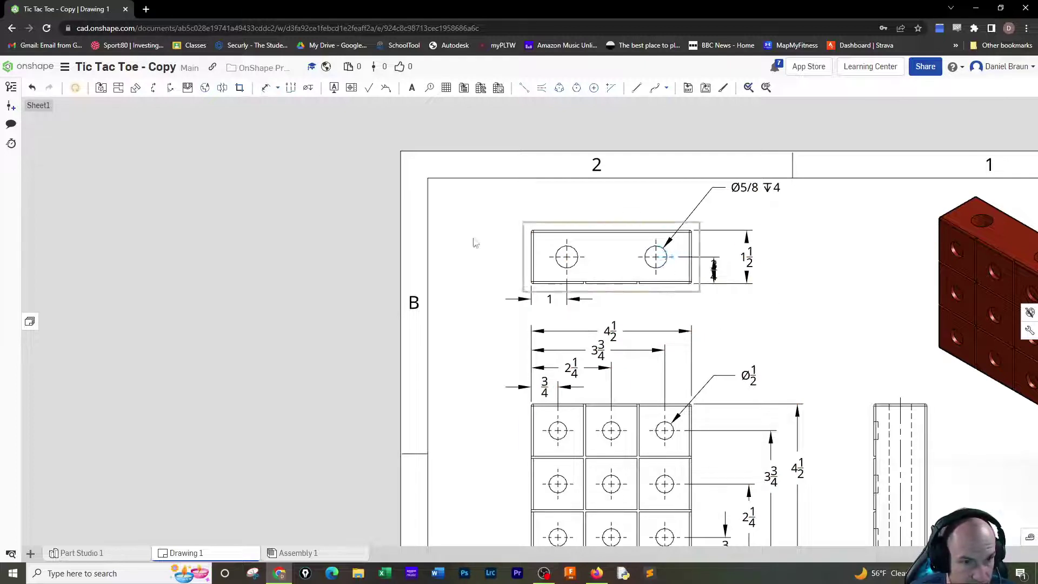
# Add a 1-inch dimension locating the right hole, and move the 3/4 dimension outward.
pyautogui.click(266, 87)
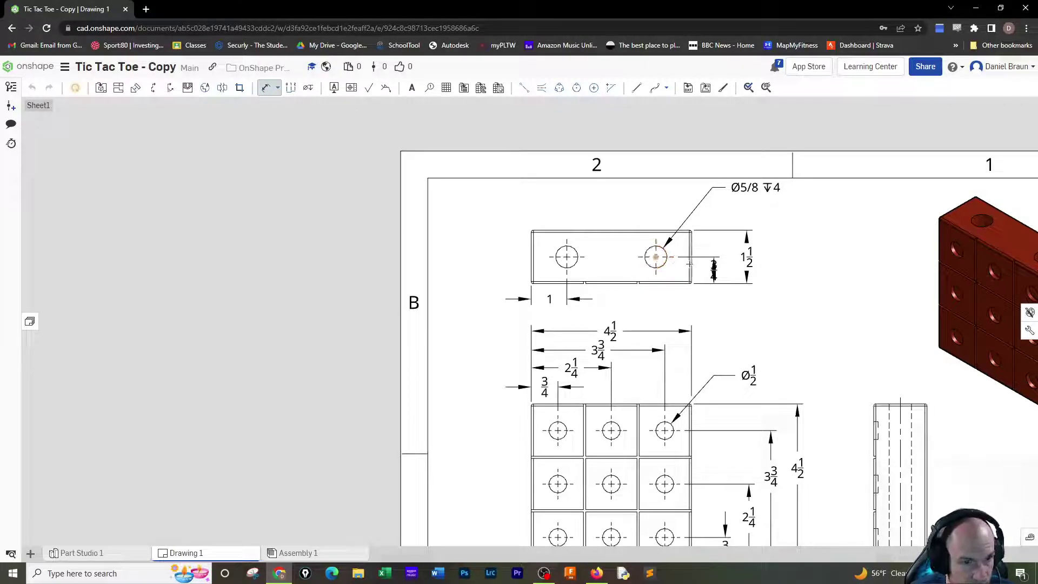
pyautogui.click(691, 263)
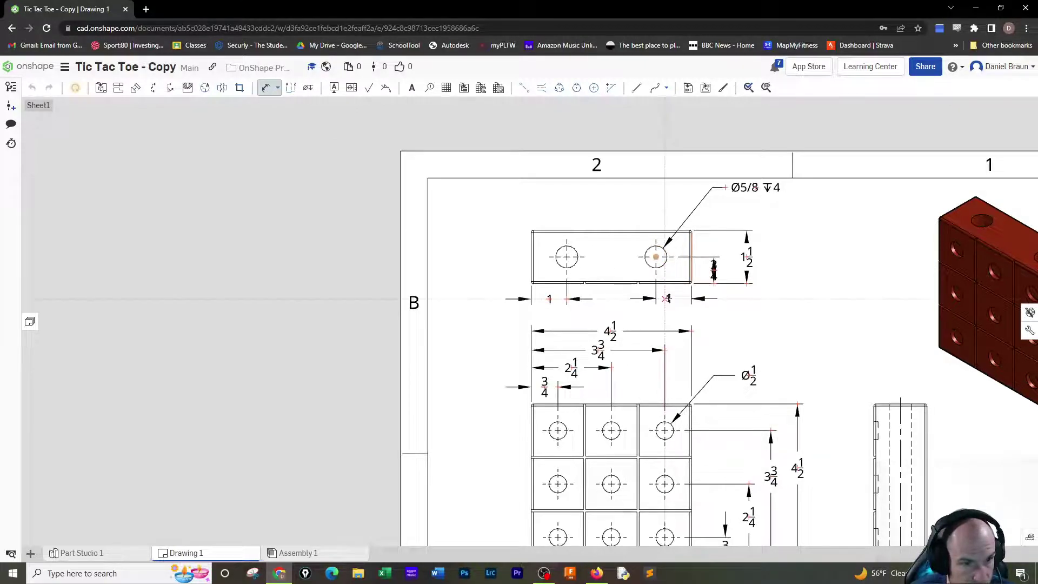
pyautogui.click(674, 299)
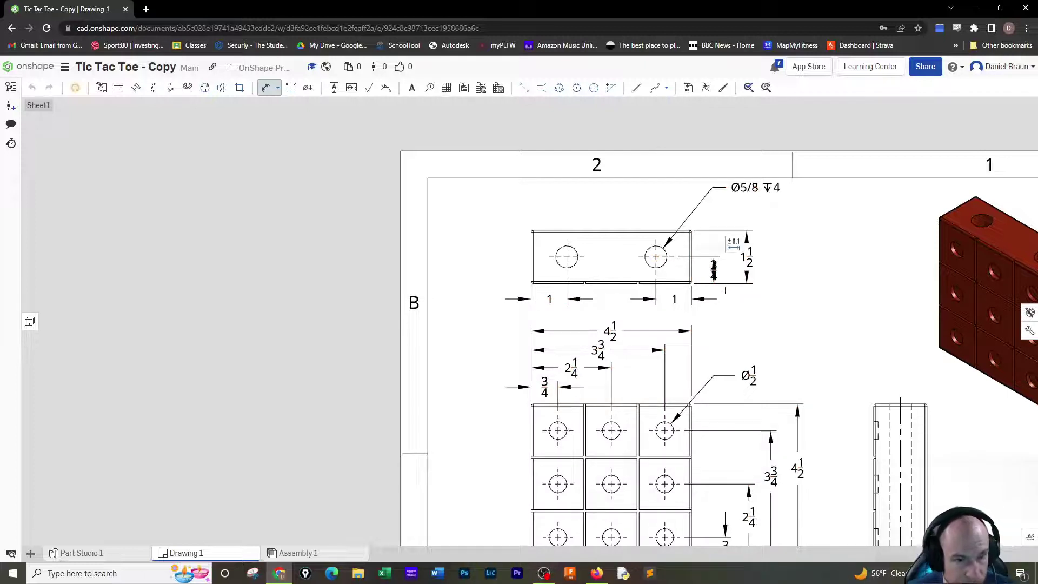
pyautogui.click(714, 268)
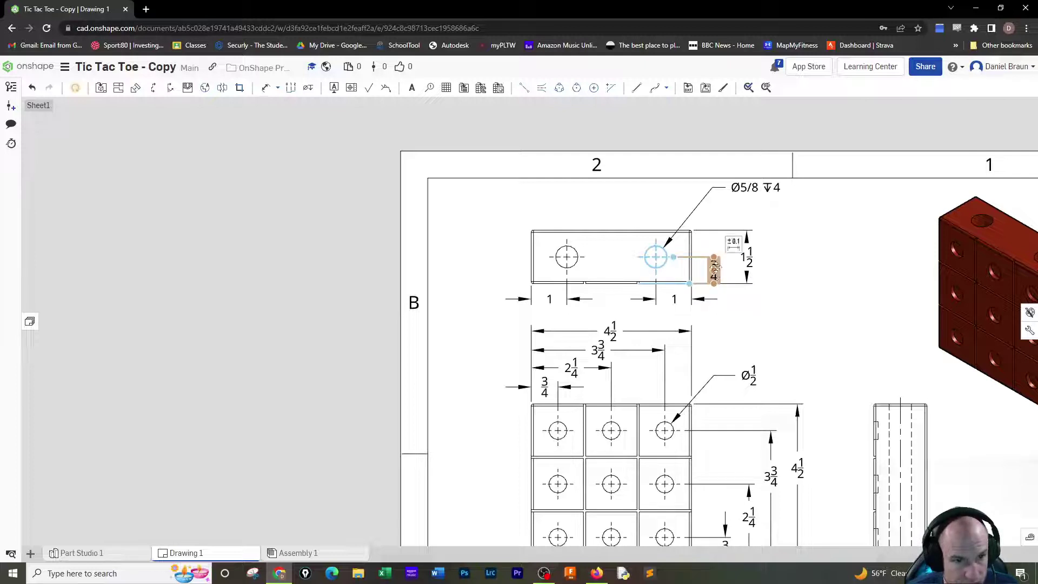
pyautogui.moveTo(714, 266); pyautogui.dragTo(700, 319)
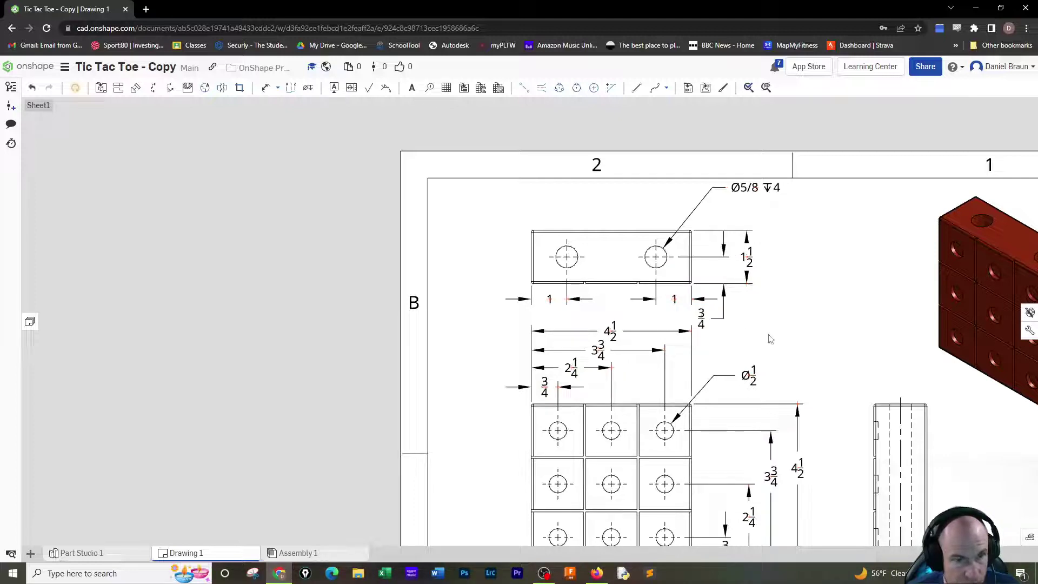
# Pull the 3/4 dimension in, flip both 1 dimensions' arrows inward, and move the Ø5/8 callout down-left.
pyautogui.moveTo(701, 319); pyautogui.dragTo(711, 271)
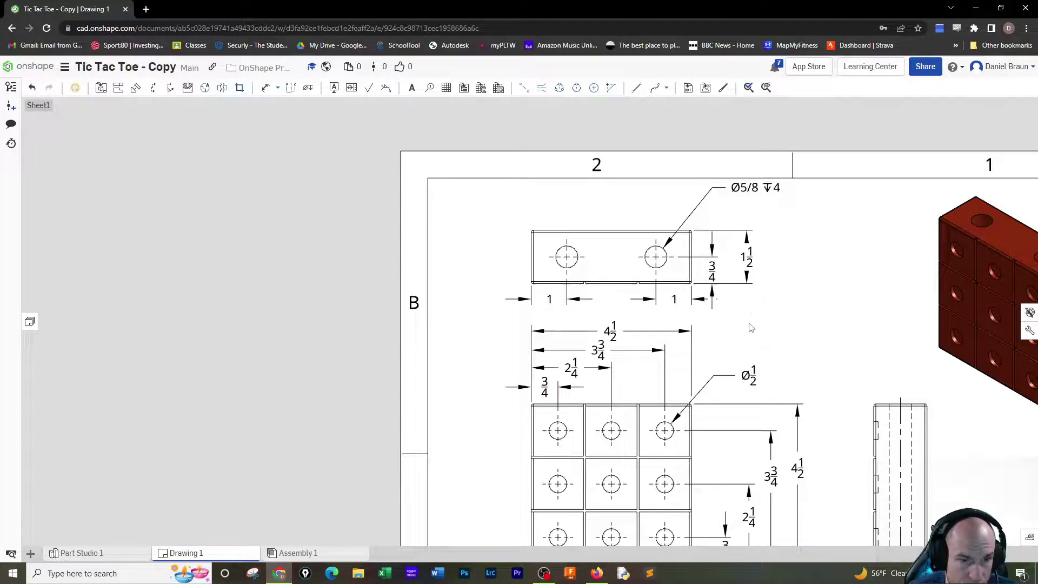
pyautogui.click(705, 301)
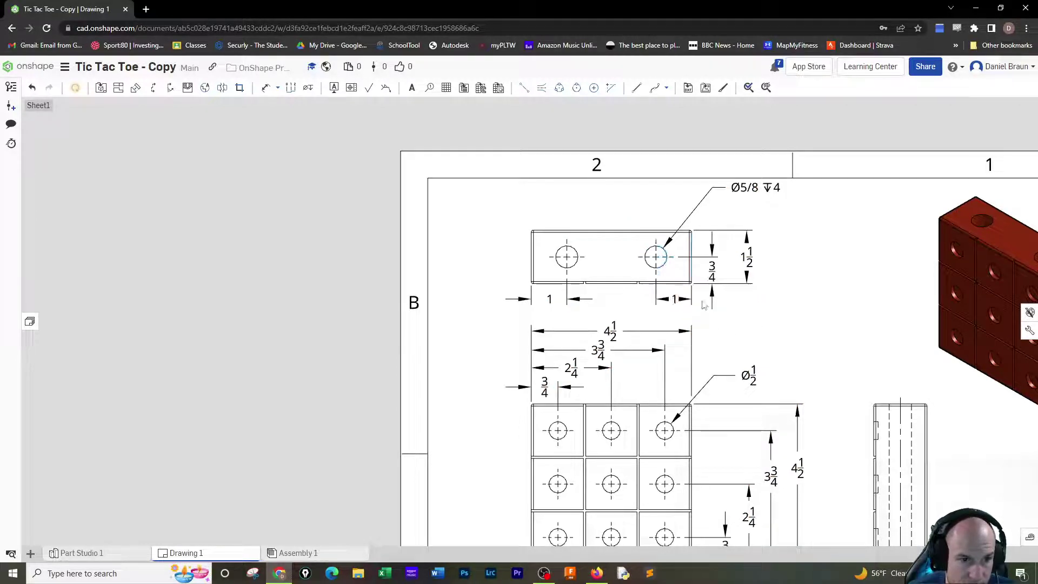
pyautogui.click(582, 305)
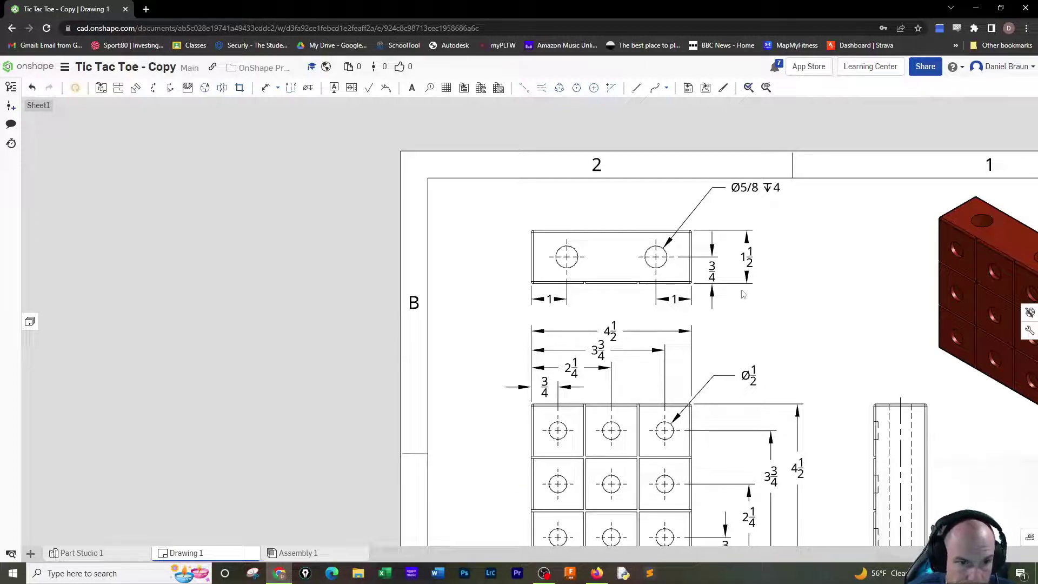
pyautogui.moveTo(754, 187); pyautogui.dragTo(725, 212)
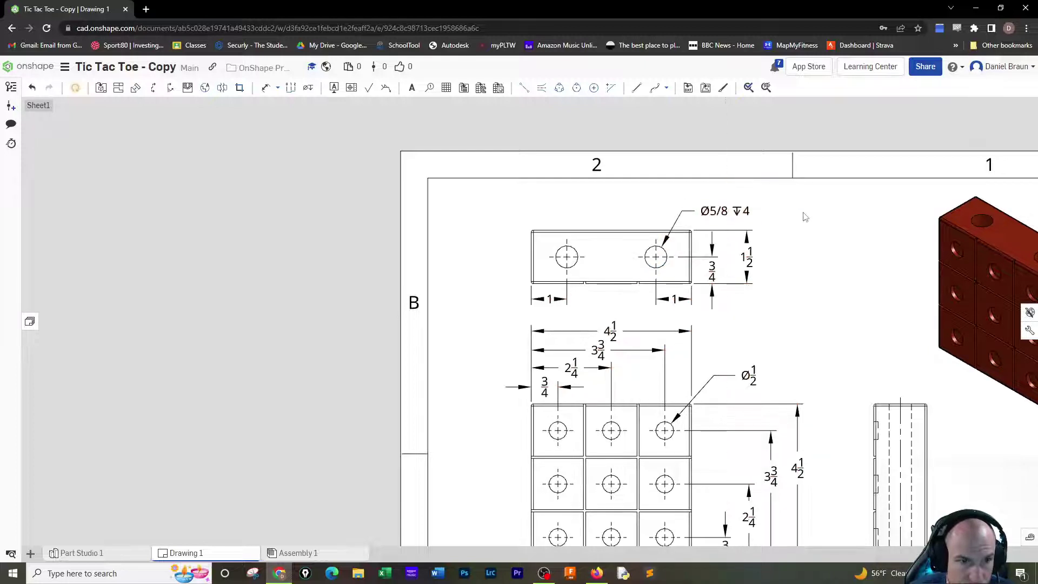
# Edit the hole callout text to add X2 on a second line.
pyautogui.doubleClick(742, 217)
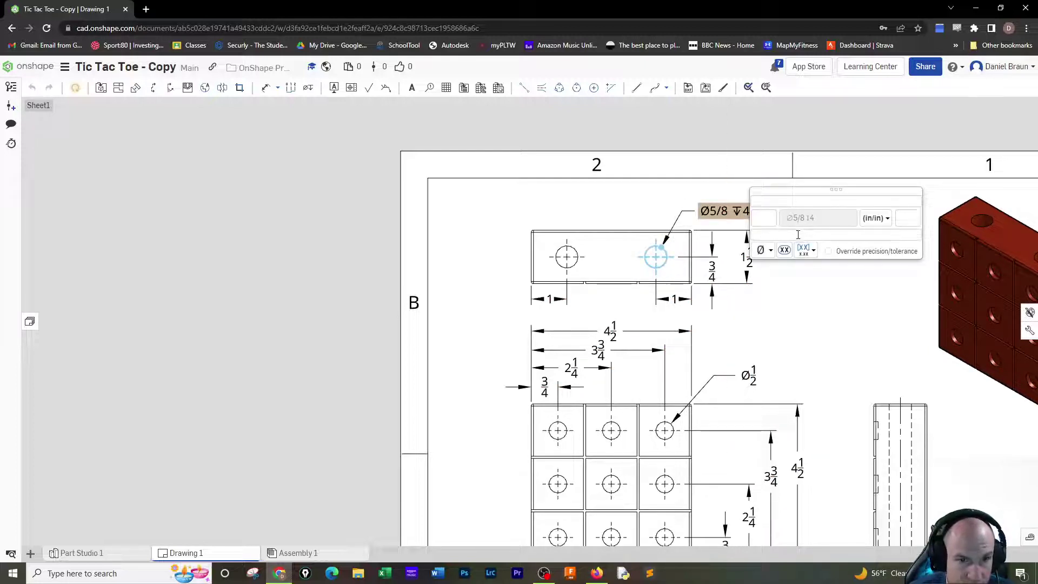
pyautogui.click(798, 234)
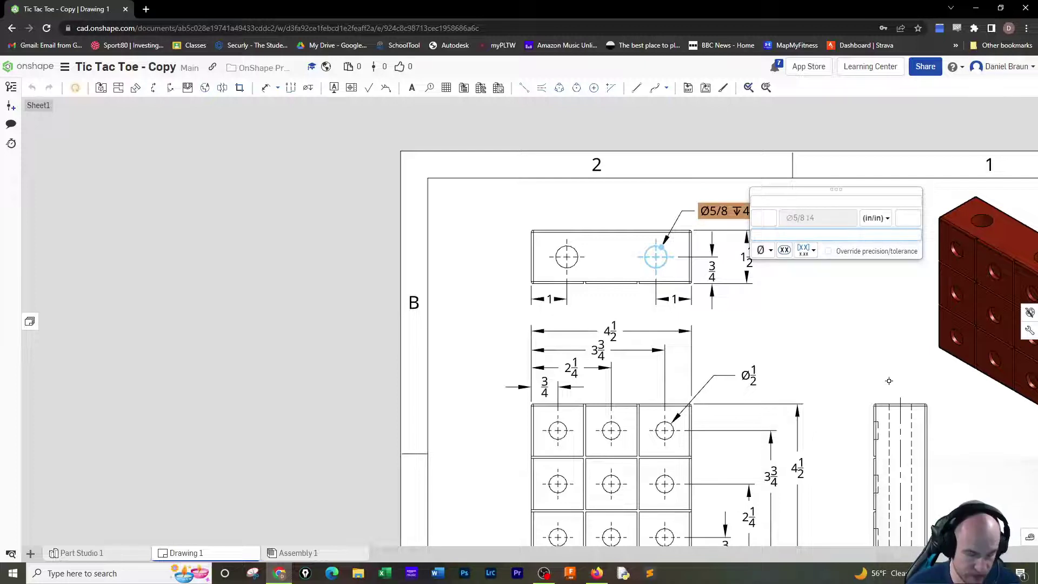
pyautogui.write('TY')
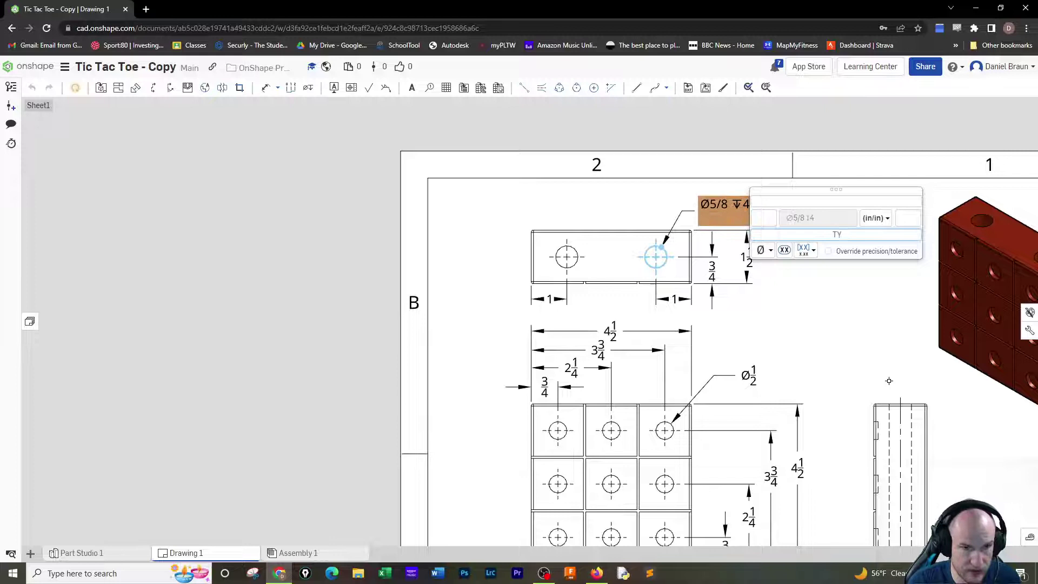
pyautogui.press('BackSpace')
pyautogui.press('BackSpace')
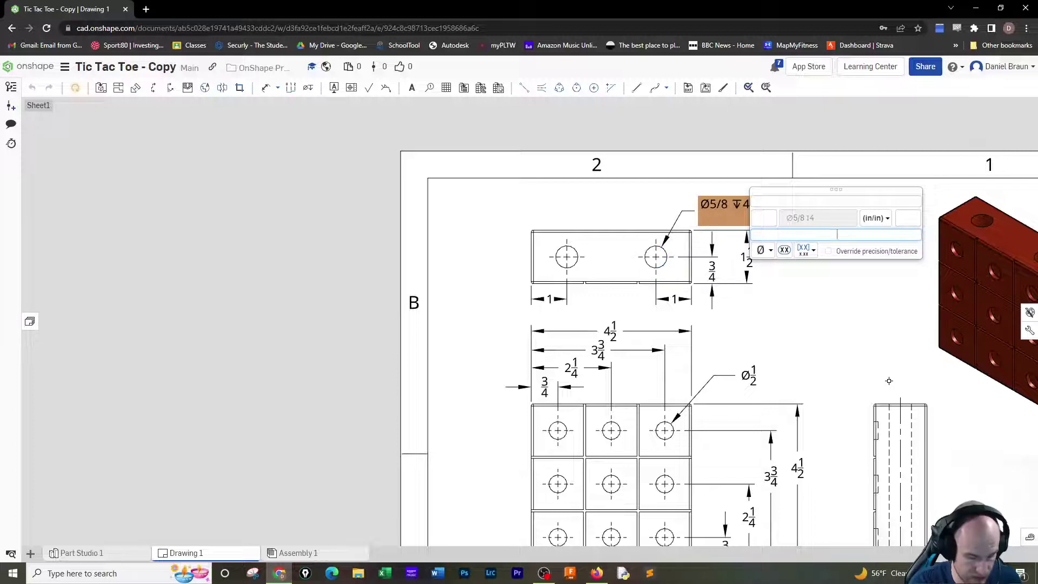
pyautogui.write('x2')
pyautogui.press('BackSpace')
pyautogui.write('X')
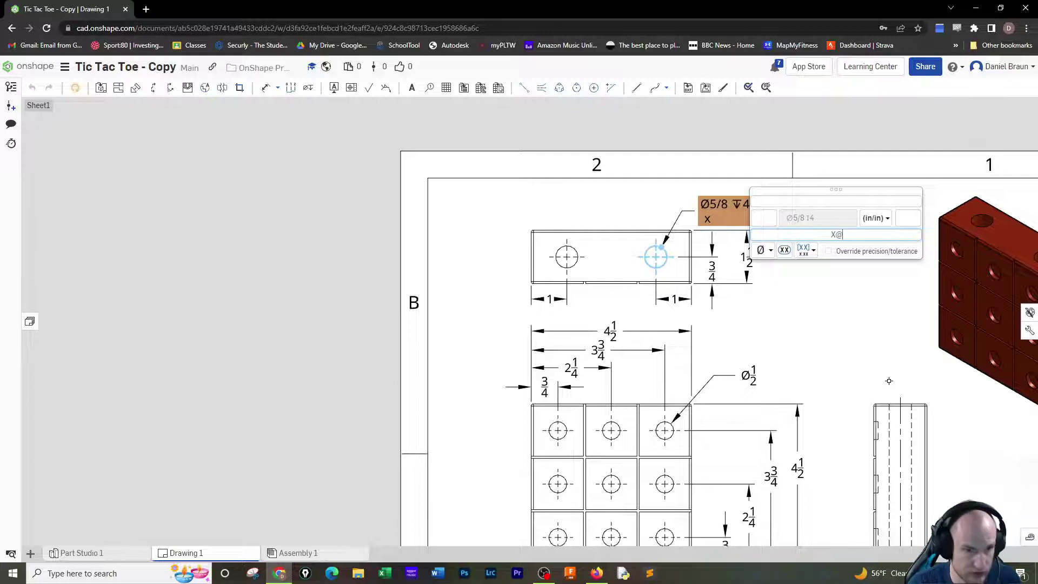
pyautogui.write('2')
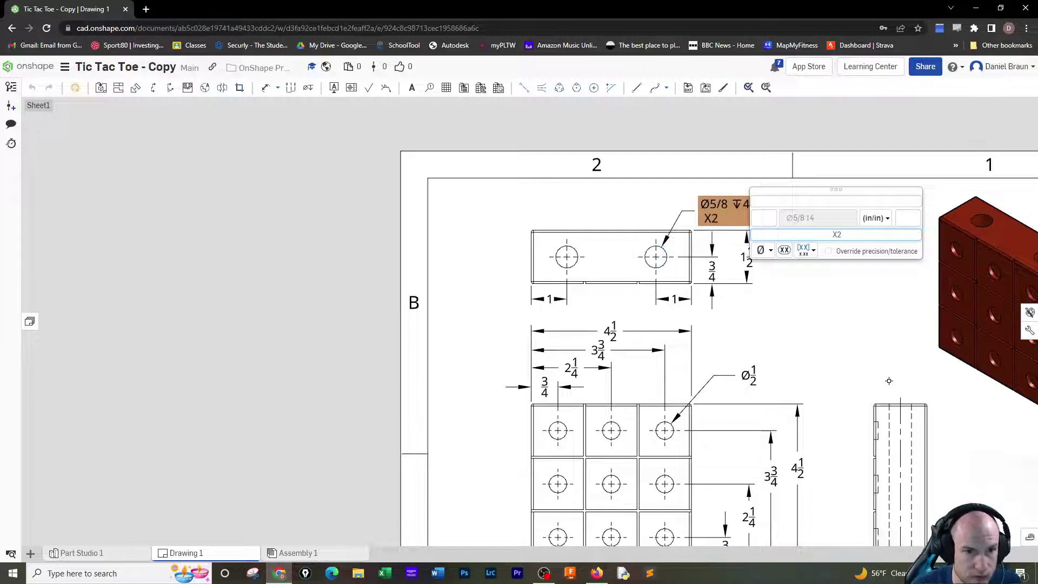
pyautogui.click(823, 220)
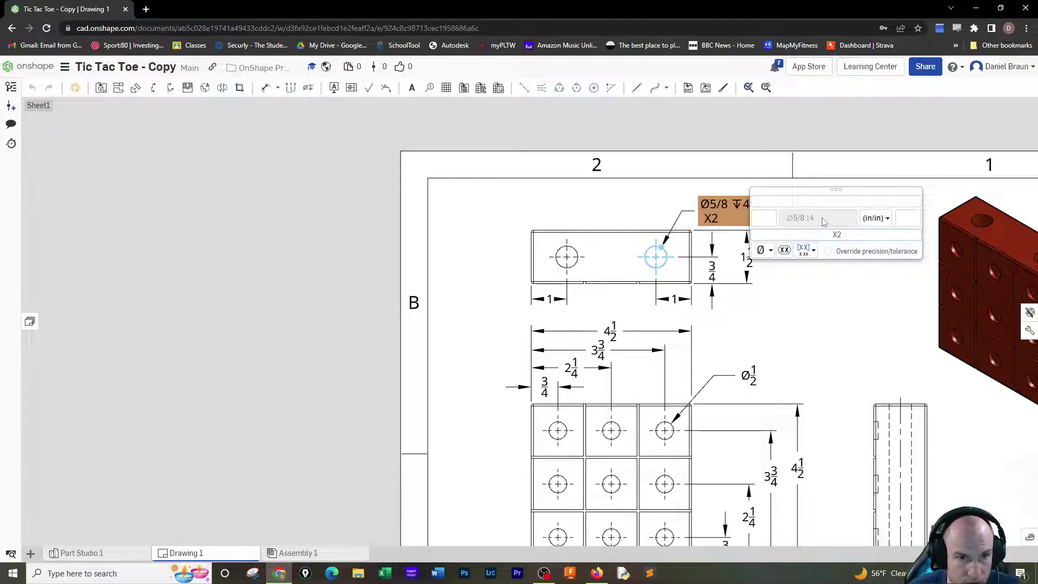
# Append ' x2' to the callout's trailing text and delete the separate second-line X2.
pyautogui.click(915, 217)
pyautogui.write('x')
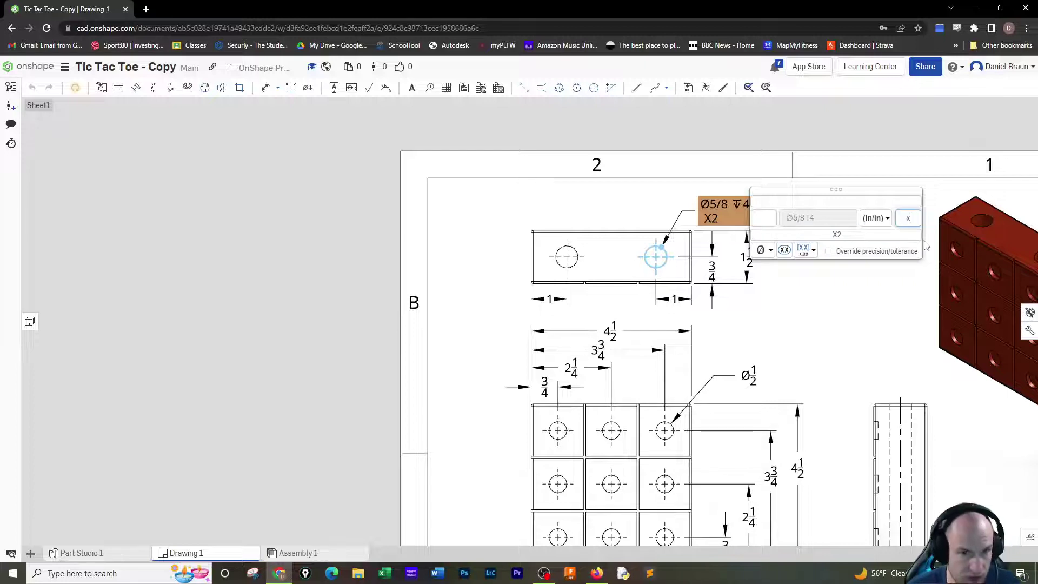
pyautogui.write('2')
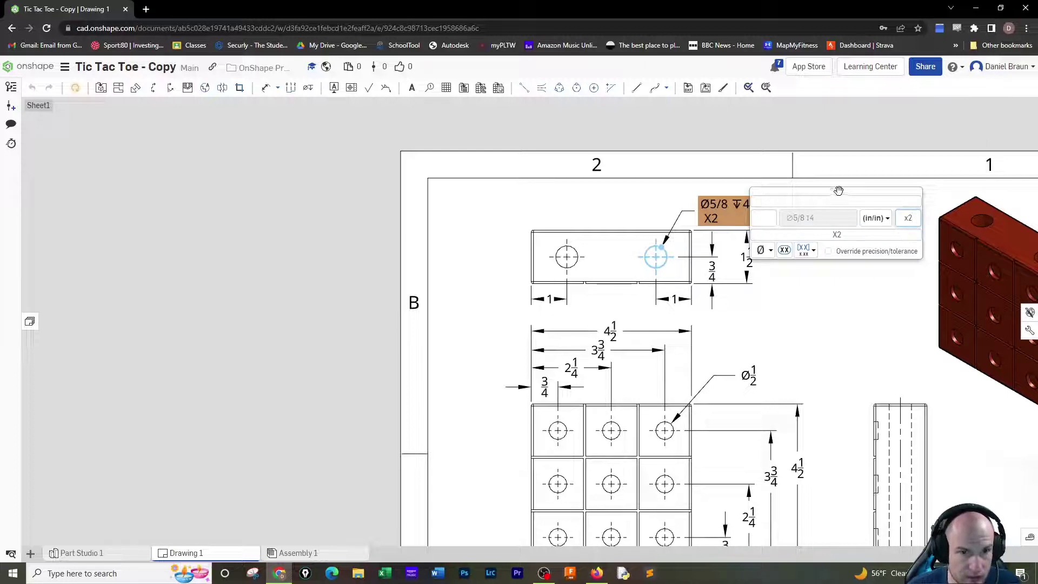
pyautogui.moveTo(839, 191); pyautogui.dragTo(908, 190)
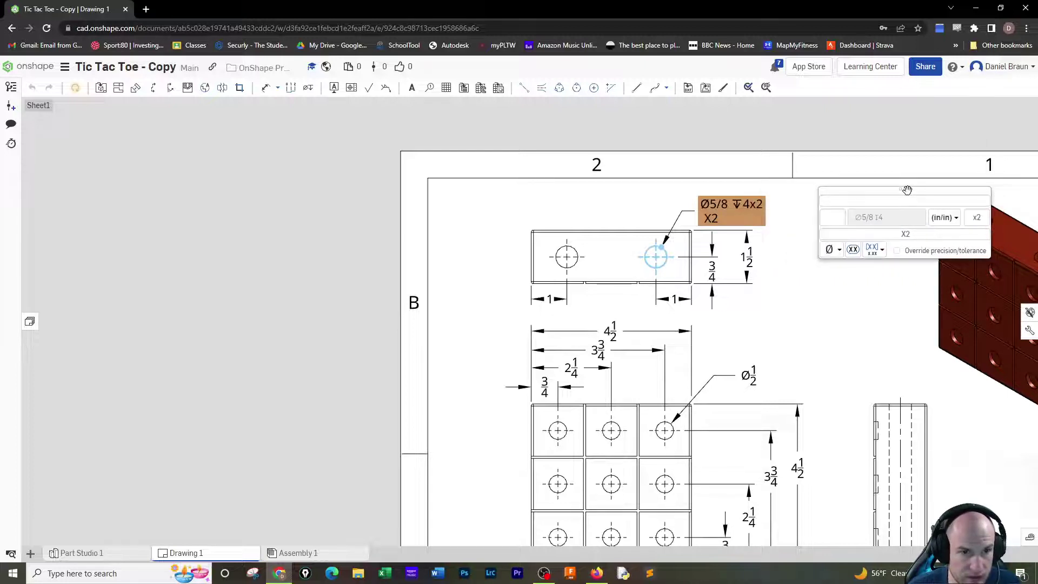
pyautogui.click(971, 217)
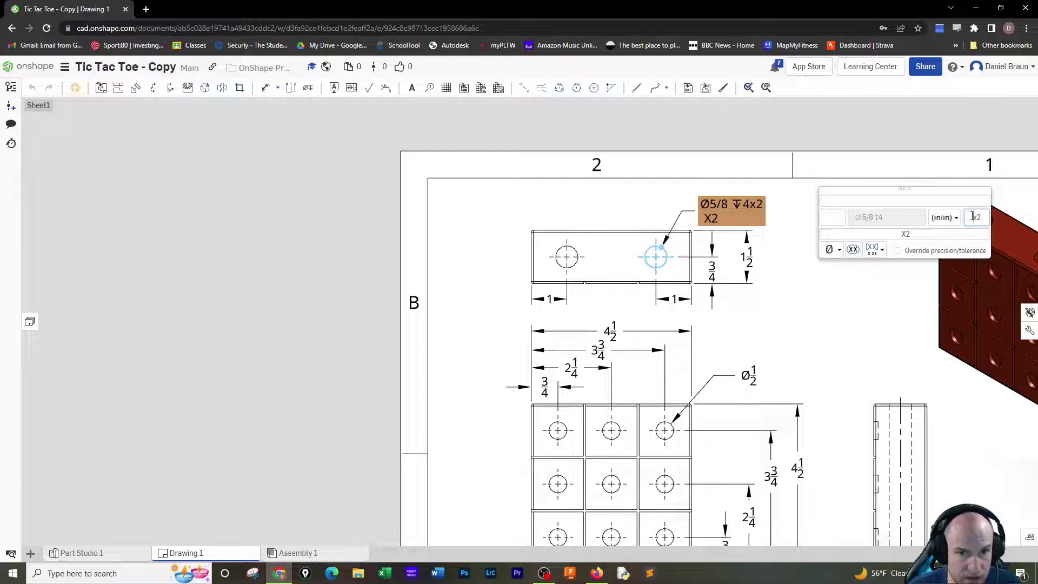
pyautogui.click(905, 233)
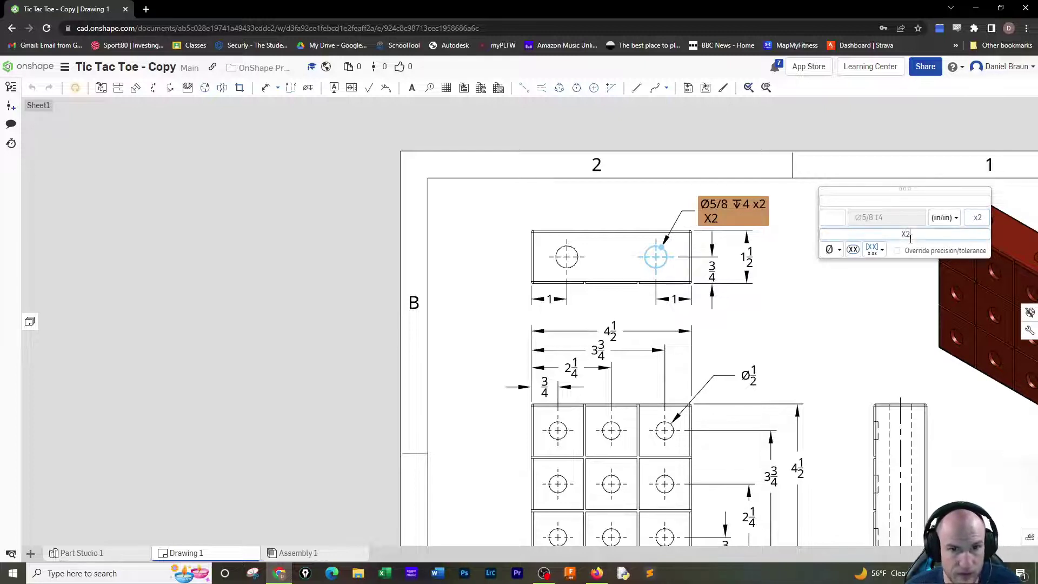
pyautogui.press('BackSpace')
pyautogui.press('BackSpace')
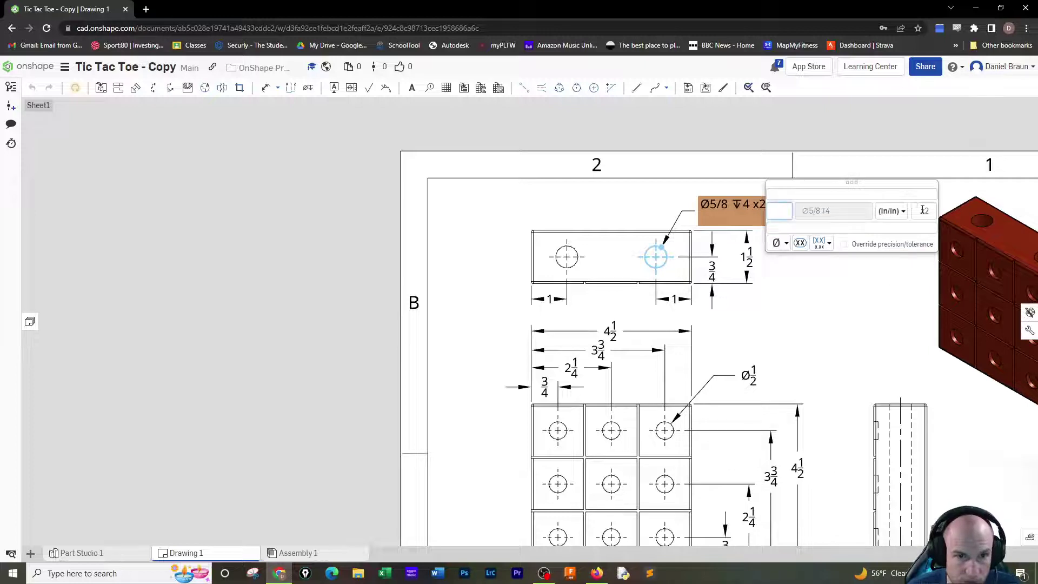
pyautogui.click(862, 296)
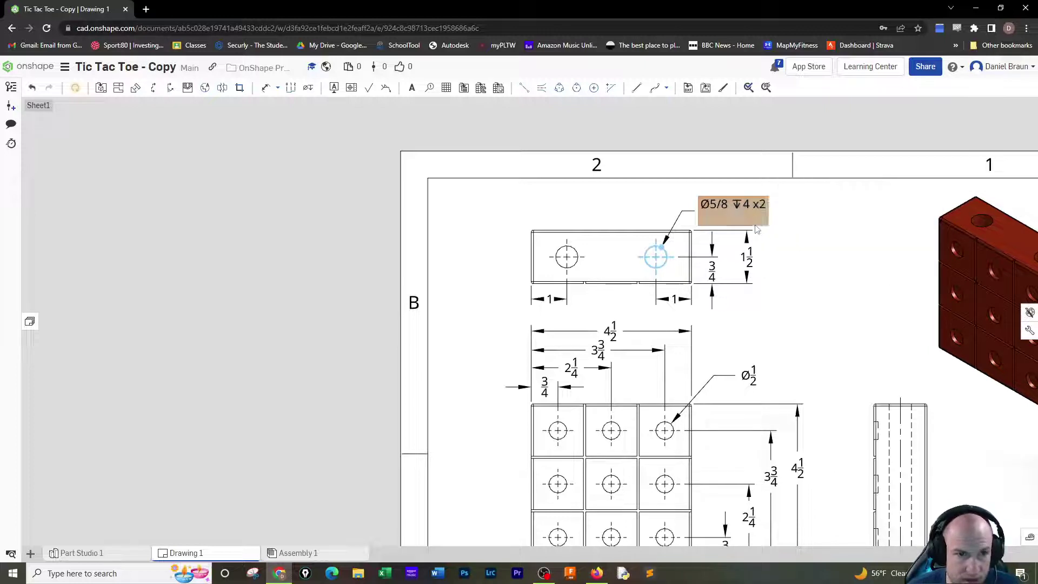
# Append a depth symbol and '1/16 TYP' to the Ø1/2 hole callout, giving Ø1/2 ↧1/16 TYP.
pyautogui.doubleClick(751, 384)
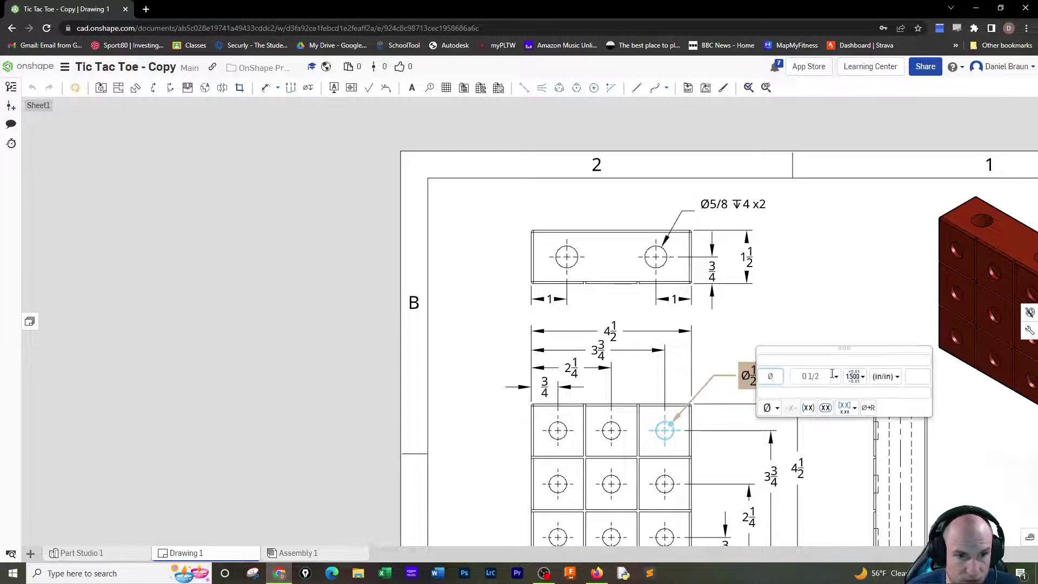
pyautogui.click(914, 377)
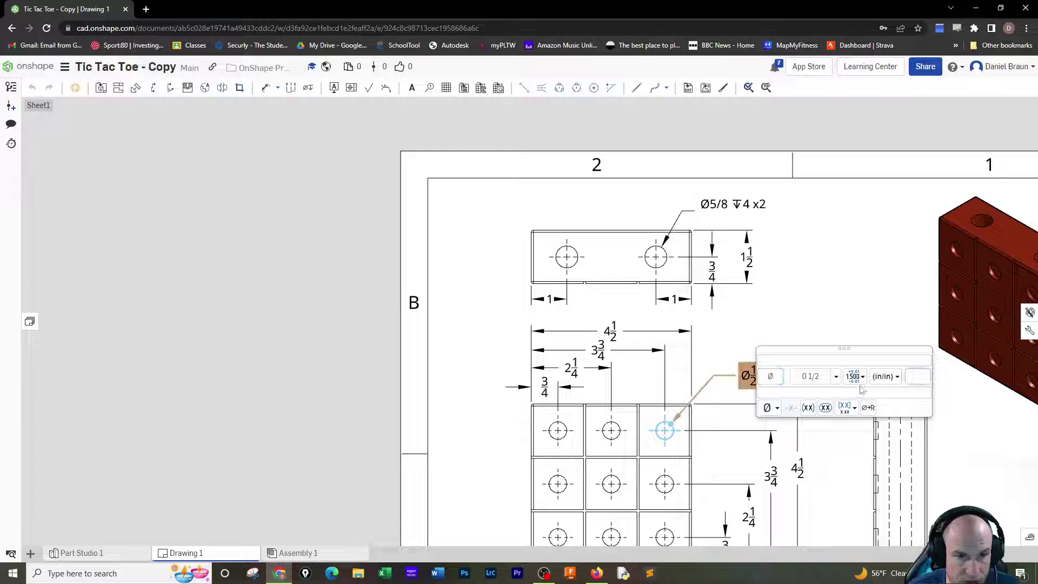
pyautogui.click(775, 409)
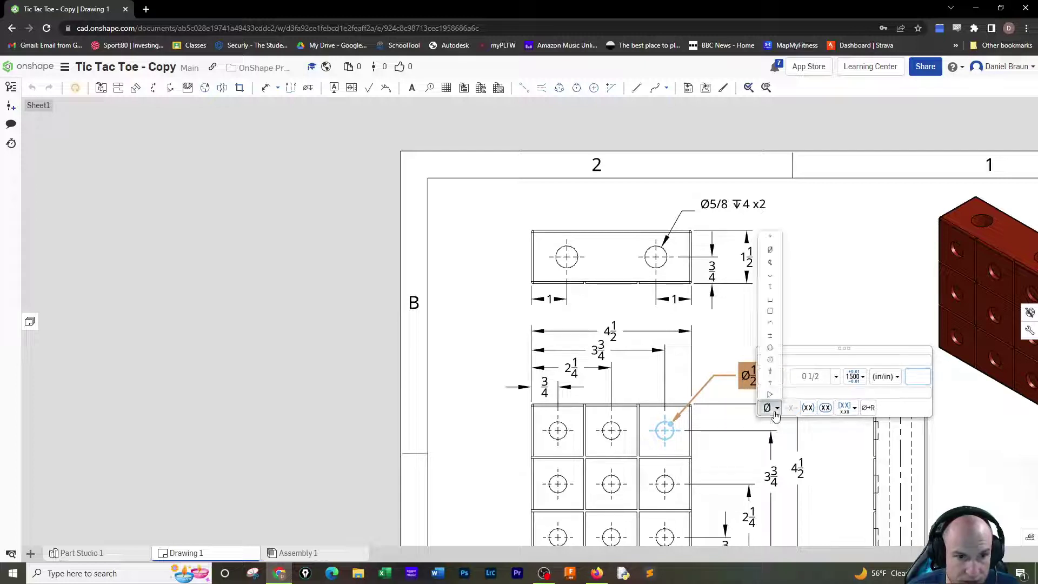
pyautogui.click(775, 293)
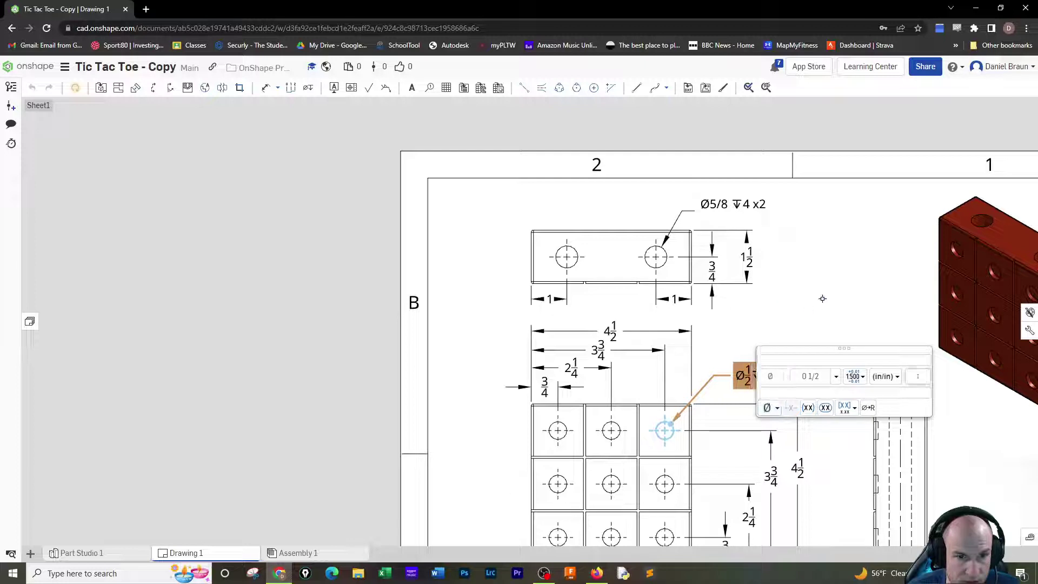
pyautogui.moveTo(845, 348); pyautogui.dragTo(887, 260)
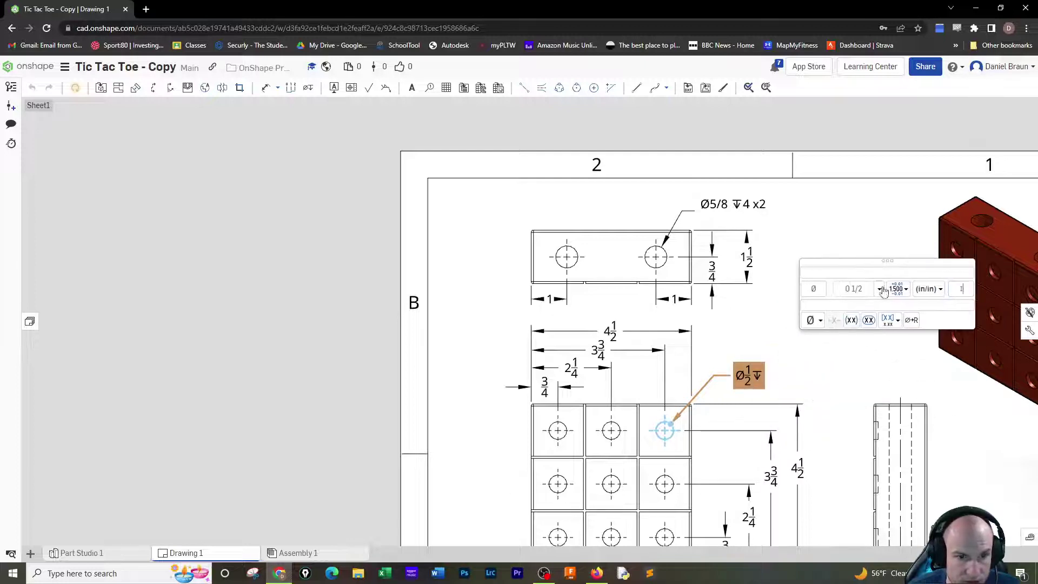
pyautogui.click(955, 289)
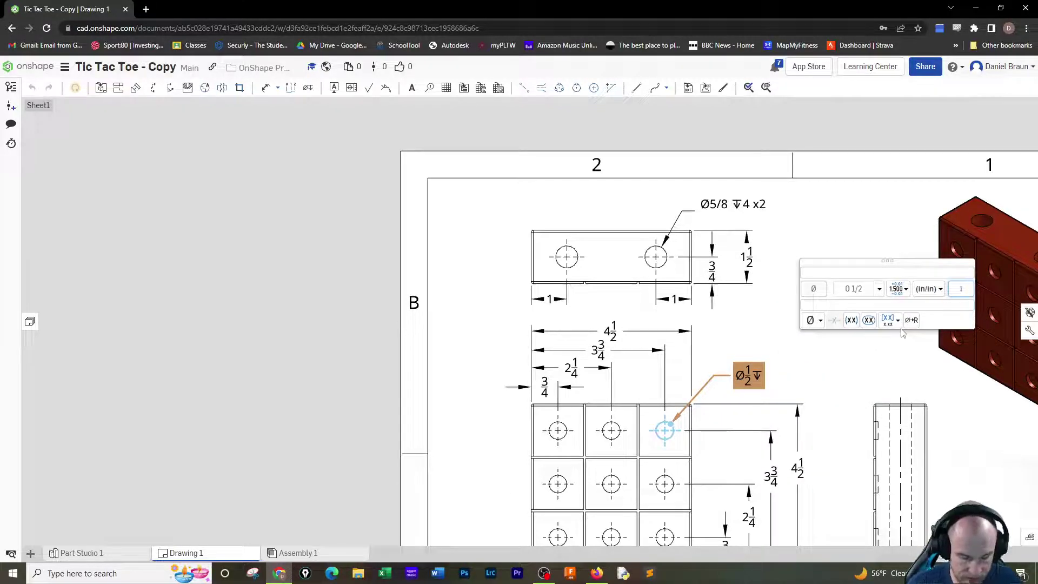
pyautogui.write('1/')
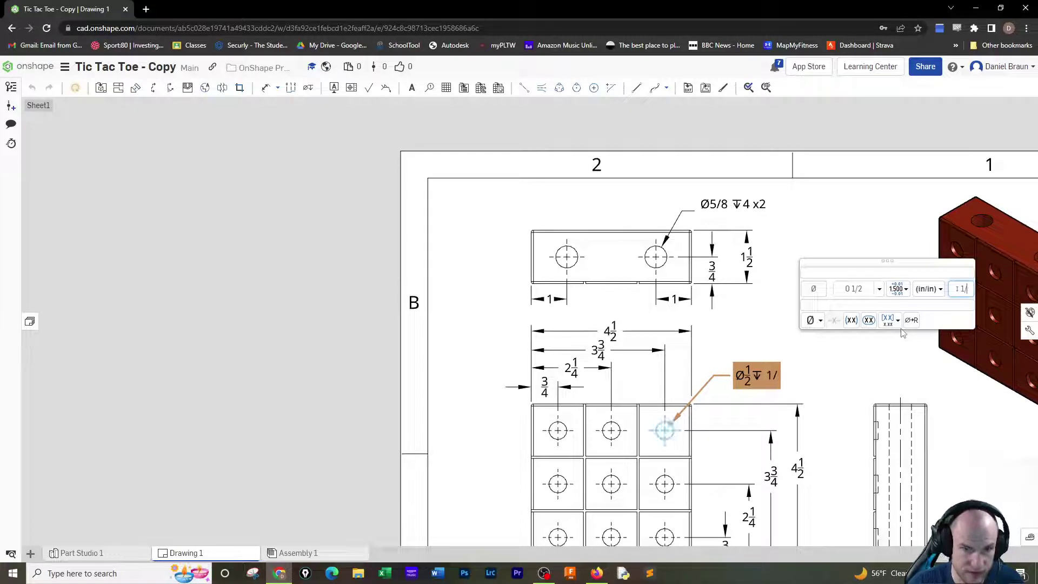
pyautogui.write('16')
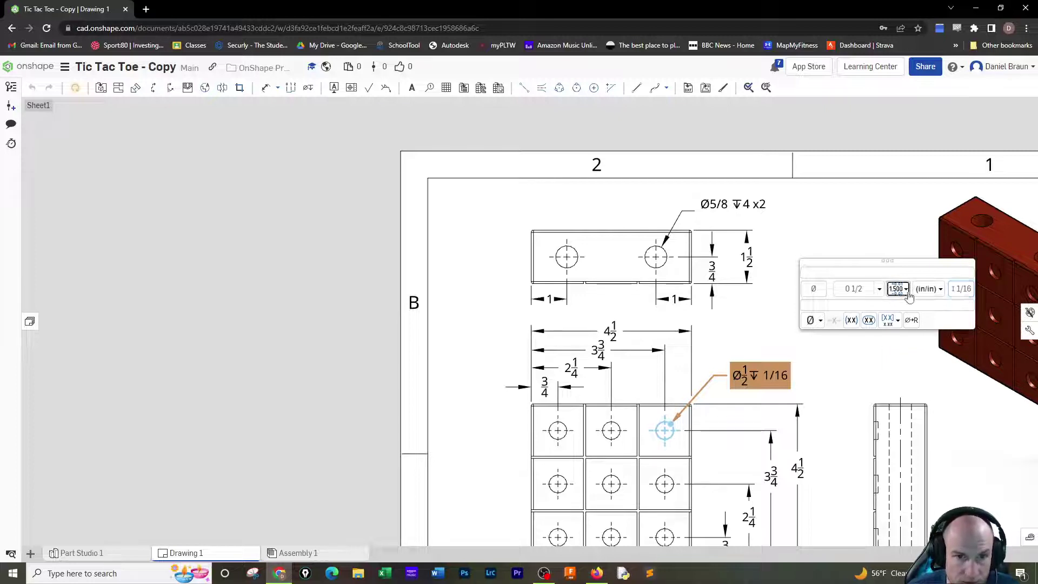
pyautogui.click(907, 291)
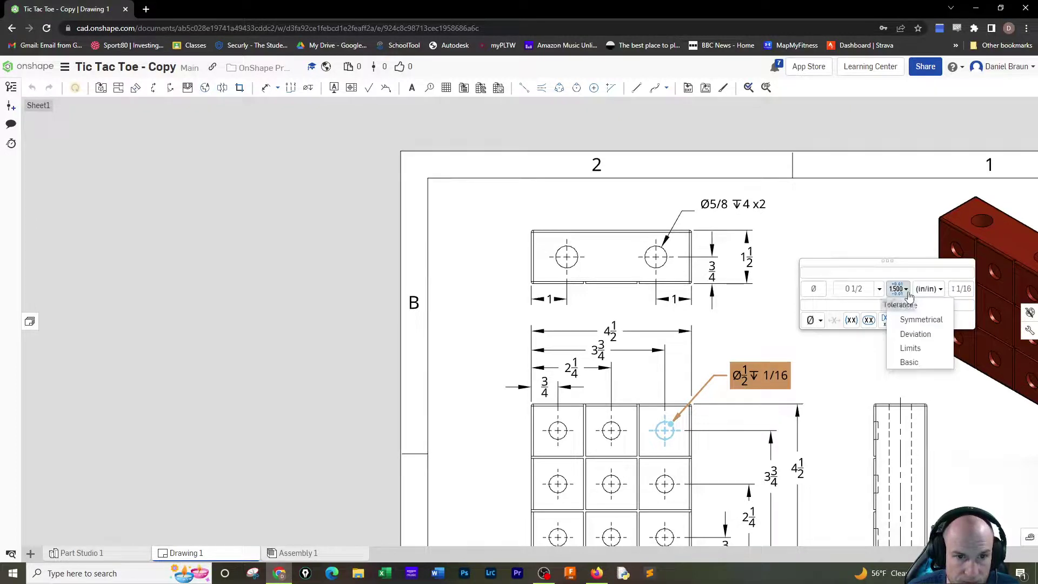
pyautogui.click(927, 270)
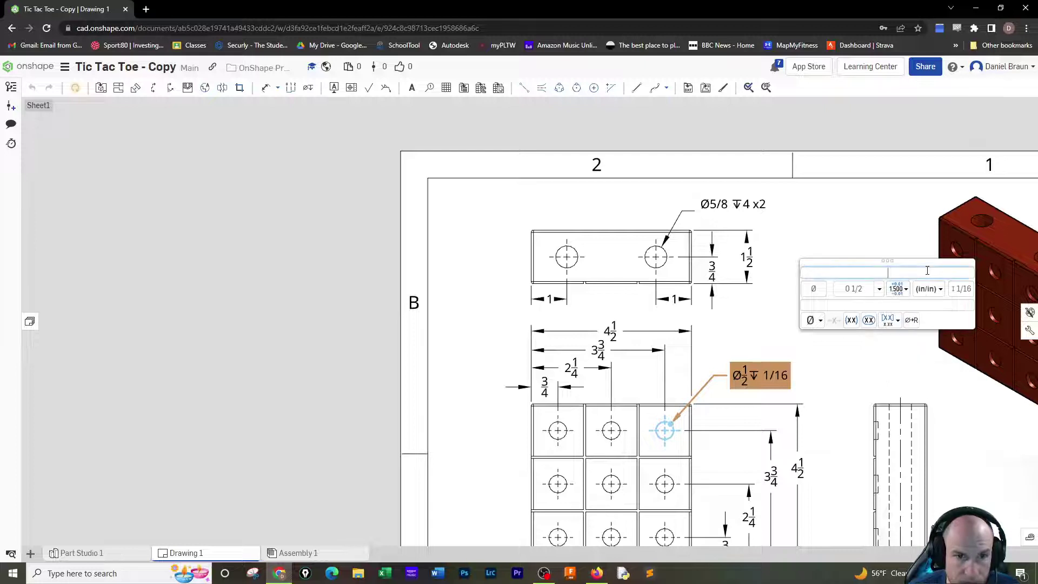
pyautogui.click(971, 289)
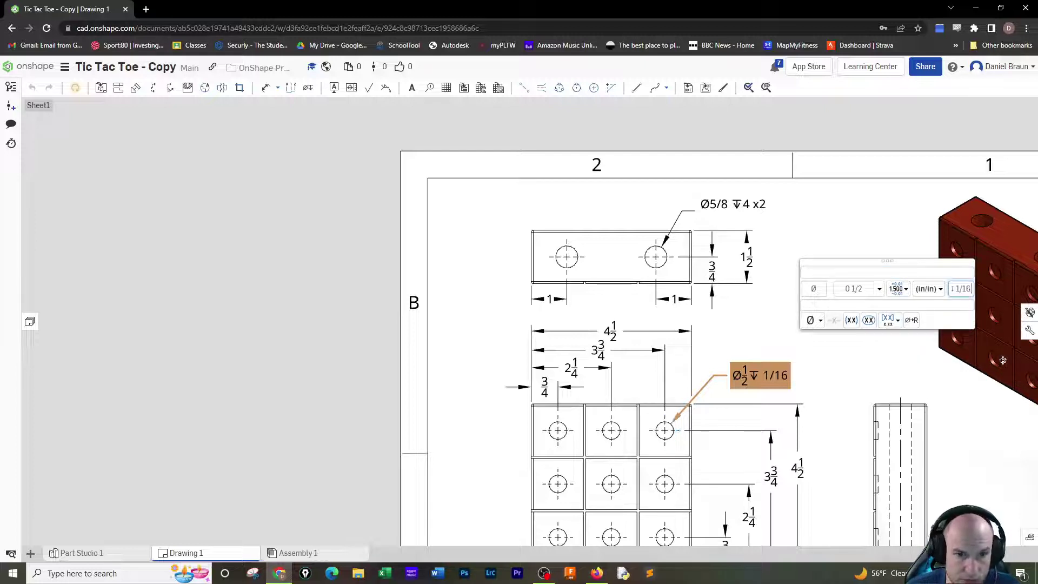
pyautogui.write('TYP')
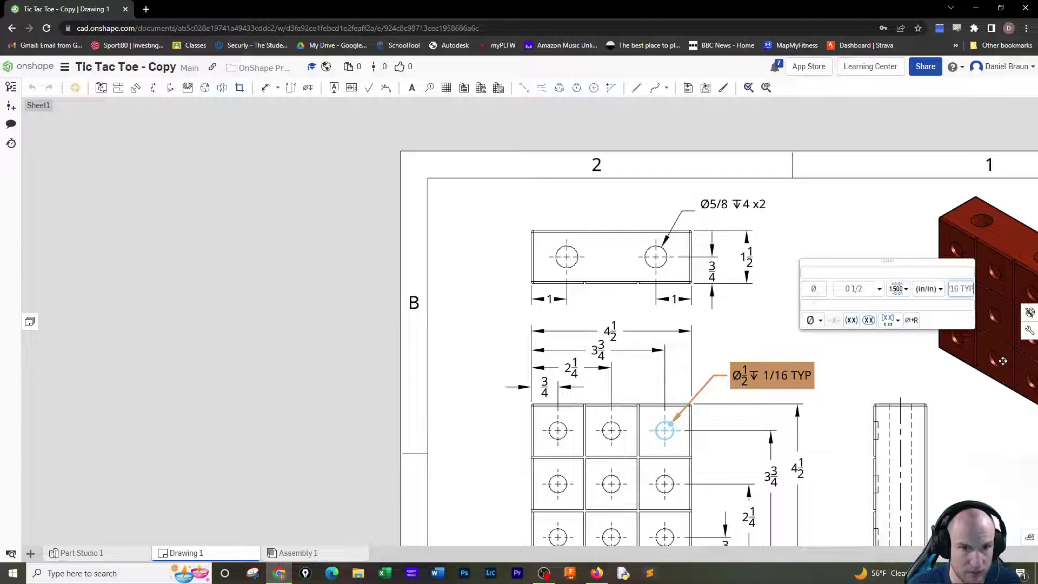
pyautogui.click(870, 368)
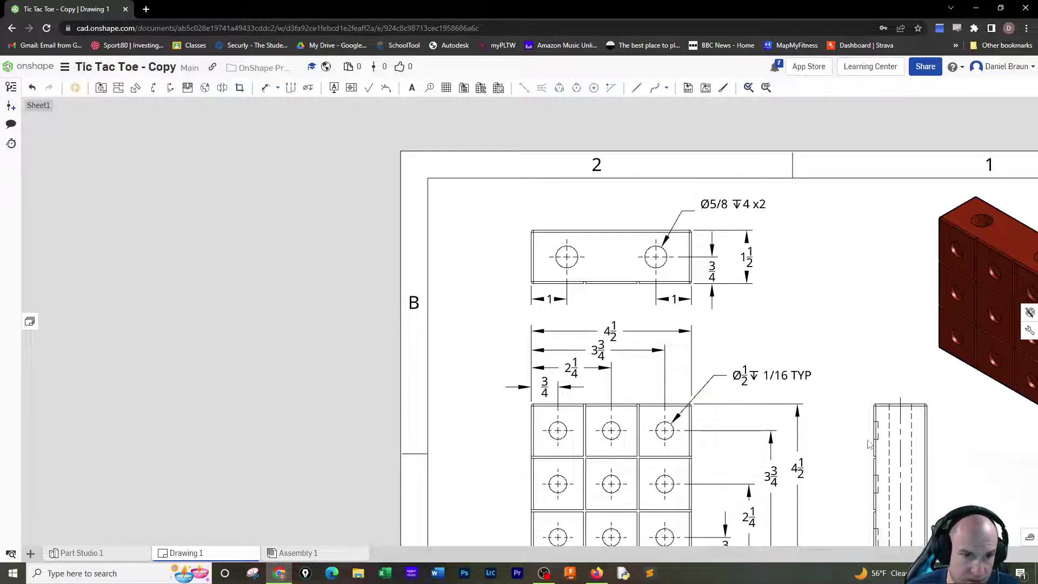
# Replace the ---- placeholder in the title block's Title field with TIC TAC TOE.
pyautogui.scroll(-2, 844, 440)
pyautogui.moveTo(842, 439)
pyautogui.mouseDown(button='middle')
pyautogui.moveTo(823, 393)
pyautogui.moveTo(830, 359)
pyautogui.mouseUp(button='middle')
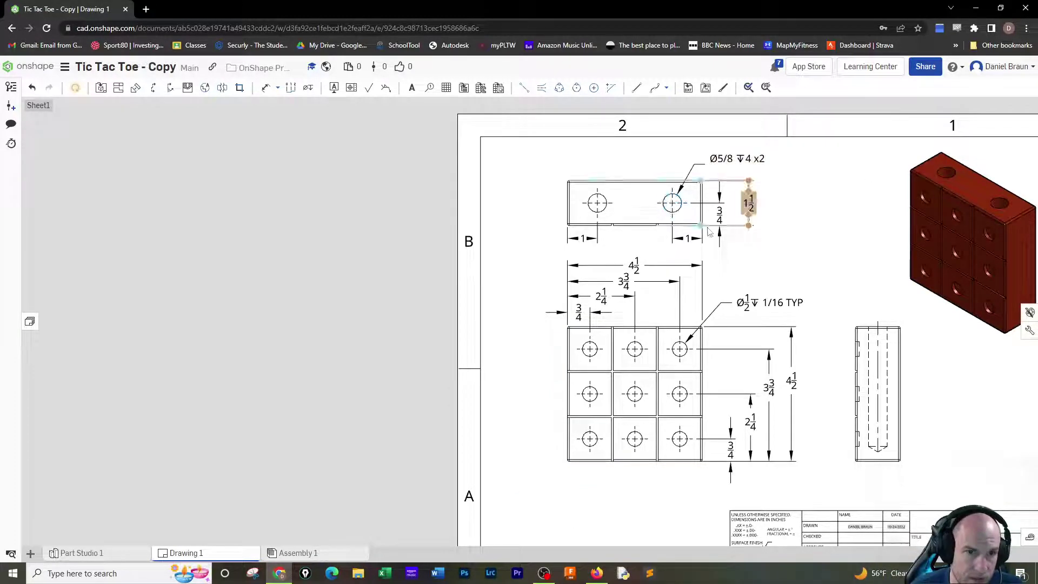
pyautogui.scroll(-3, 825, 331)
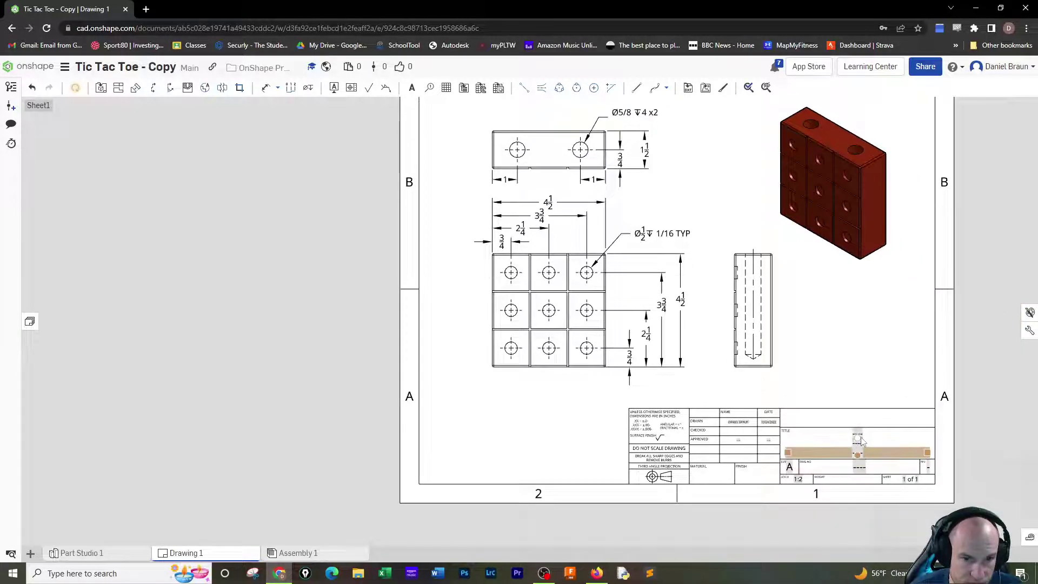
pyautogui.scroll(-2, 859, 452)
pyautogui.scroll(5, 859, 444)
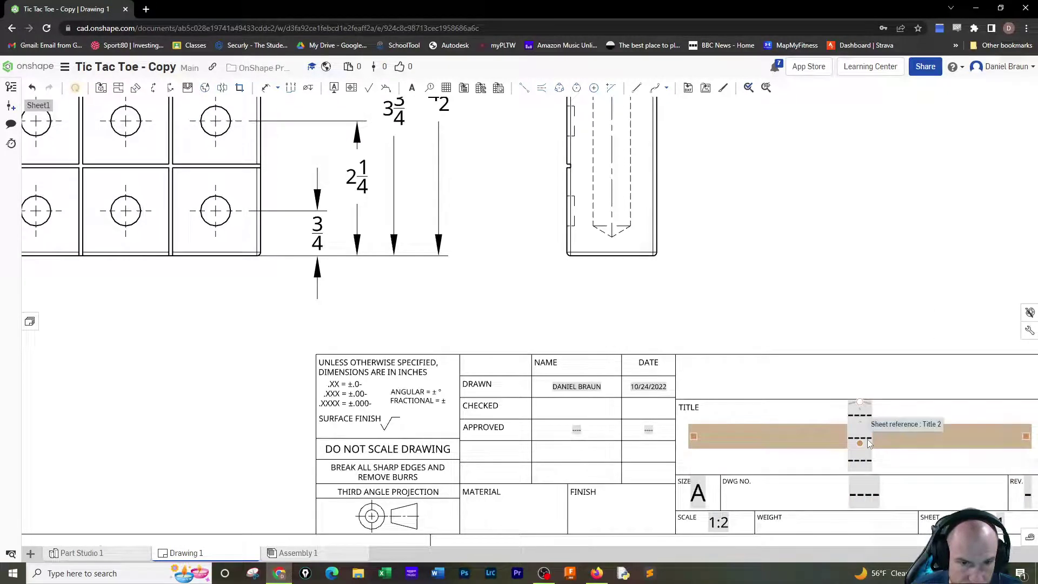
pyautogui.doubleClick(870, 447)
pyautogui.press('BackSpace')
pyautogui.press('BackSpace')
pyautogui.press('BackSpace')
pyautogui.press('BackSpace')
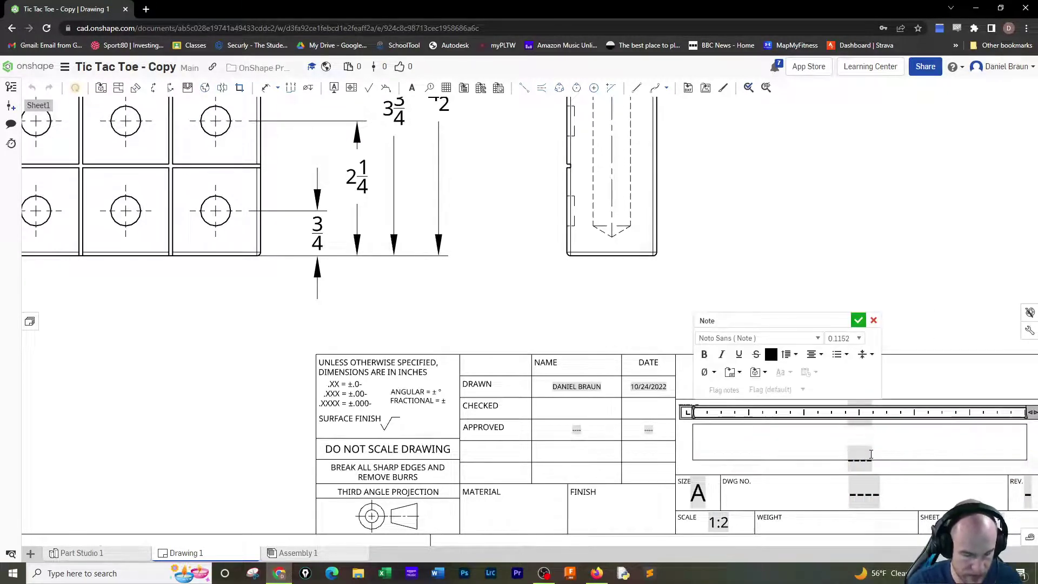
pyautogui.write('TIC TAC TOE')
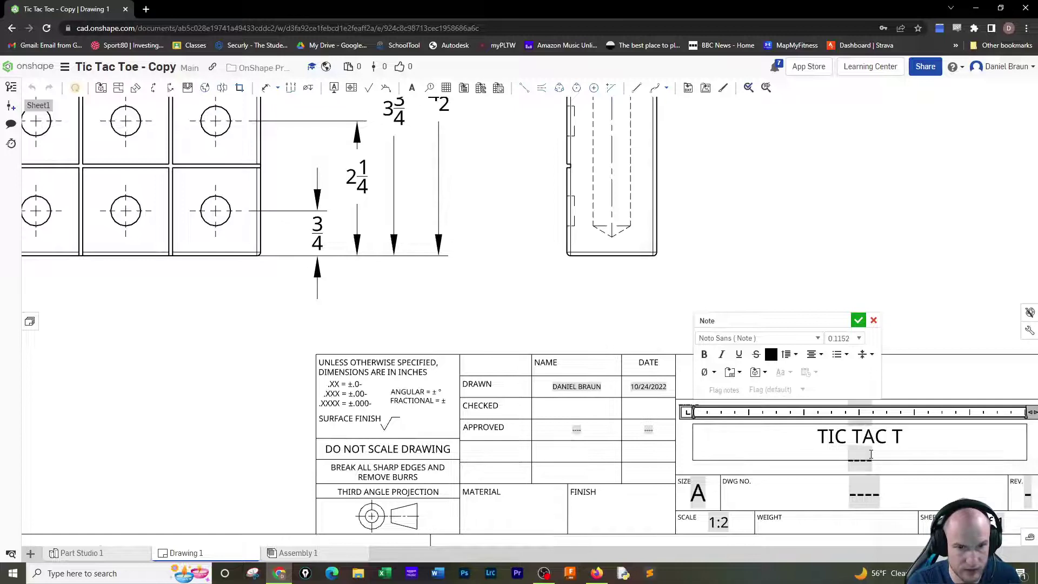
pyautogui.click(858, 320)
pyautogui.scroll(-8, 649, 378)
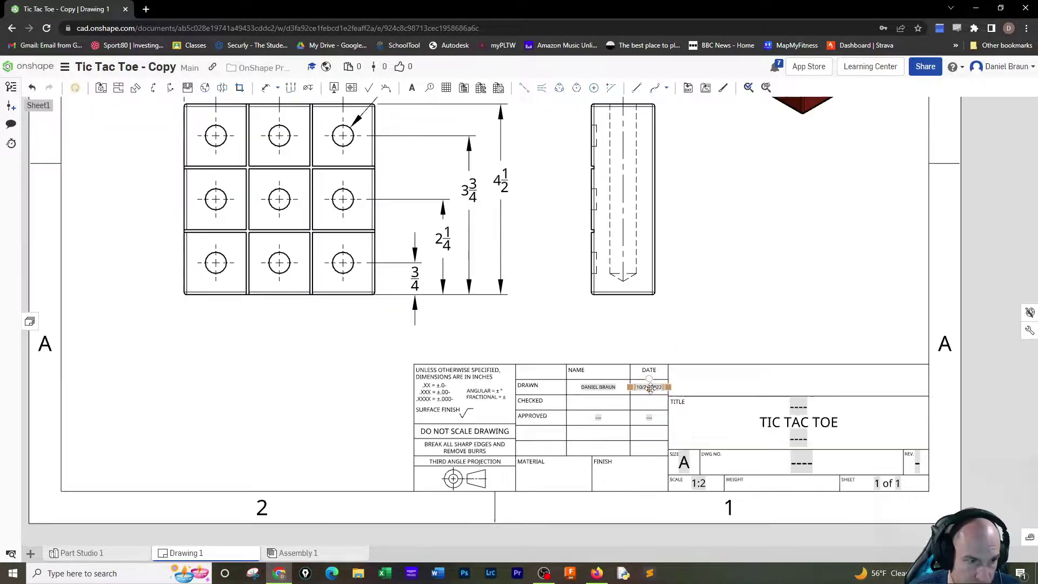
pyautogui.moveTo(717, 276); pyautogui.dragTo(760, 369, button='middle')
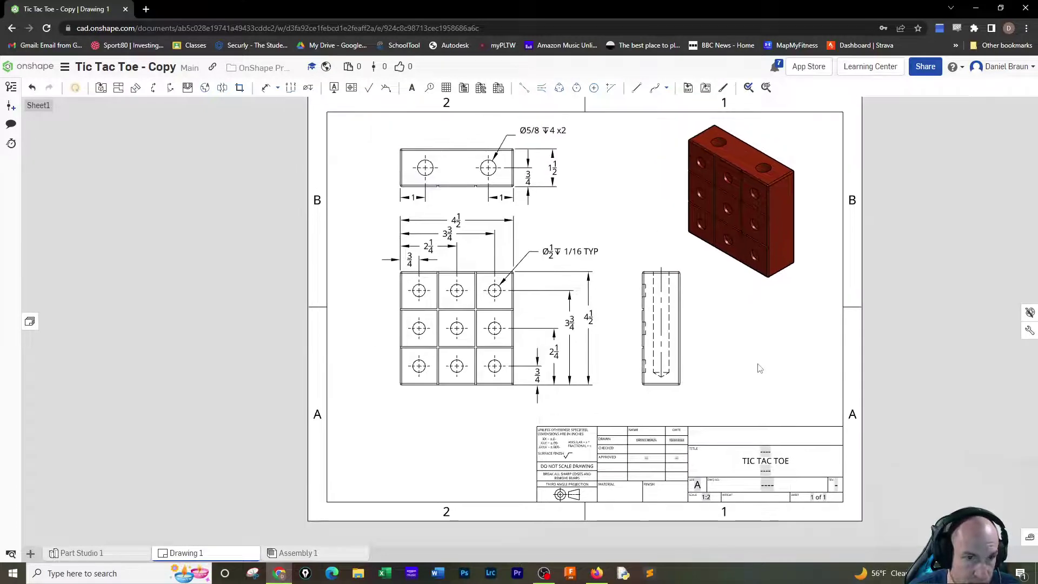
pyautogui.scroll(-1, 760, 369)
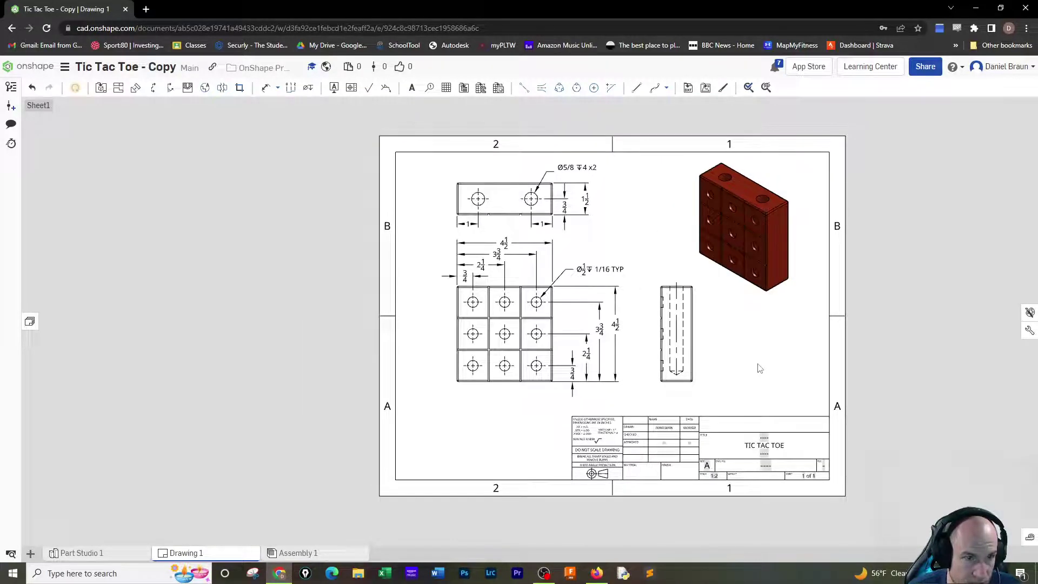
# Choose Export… from the Drawing 1 tab's context menu to get the PDF export settings.
pyautogui.rightClick(179, 556)
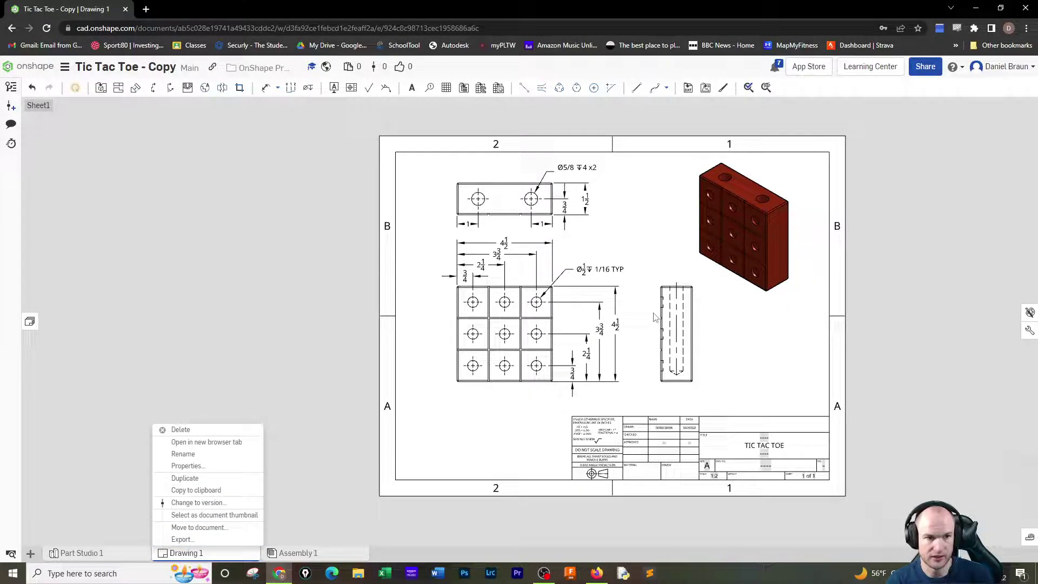
pyautogui.click(180, 540)
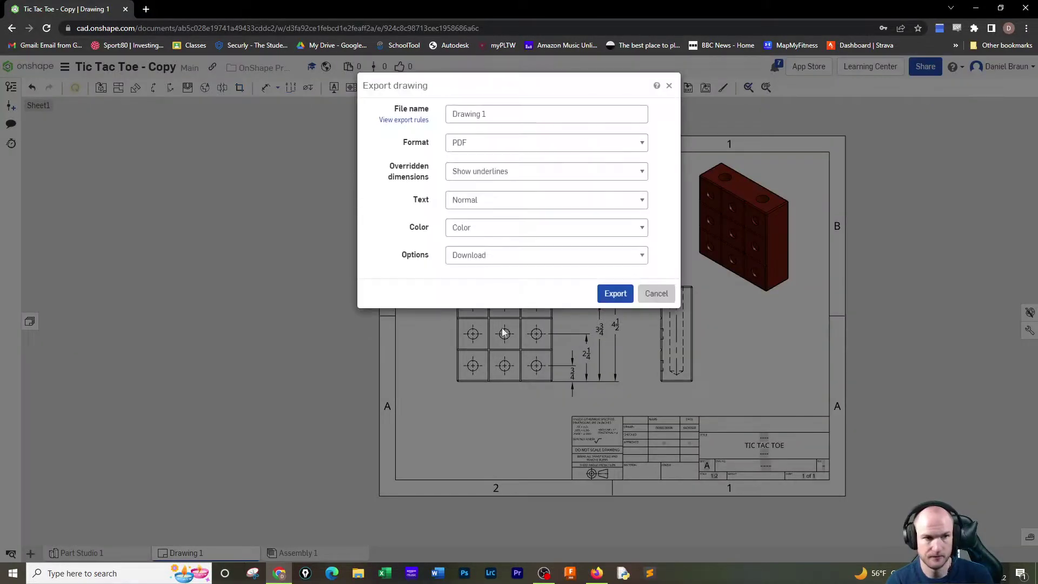